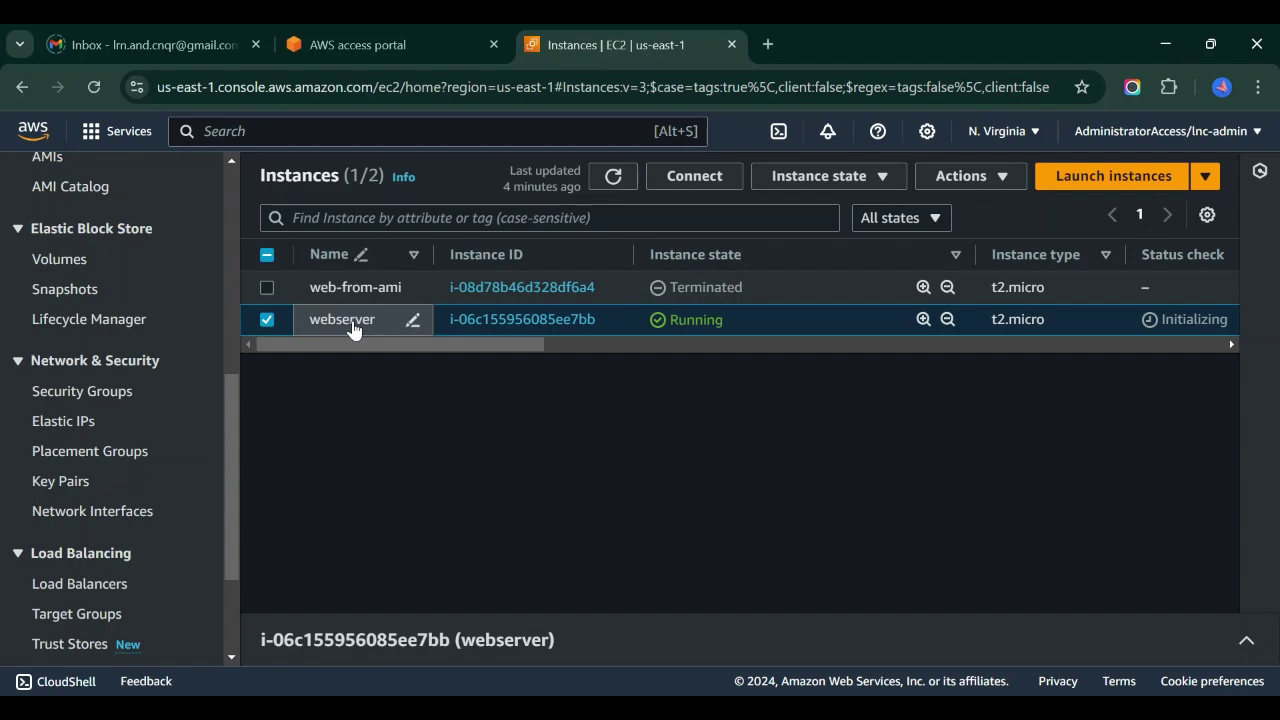
Step: Open the webserver instance's details and load its public IPv4 address on port 80 in a new browser tab
{"action": "left_click", "coordinate": [515, 322]}
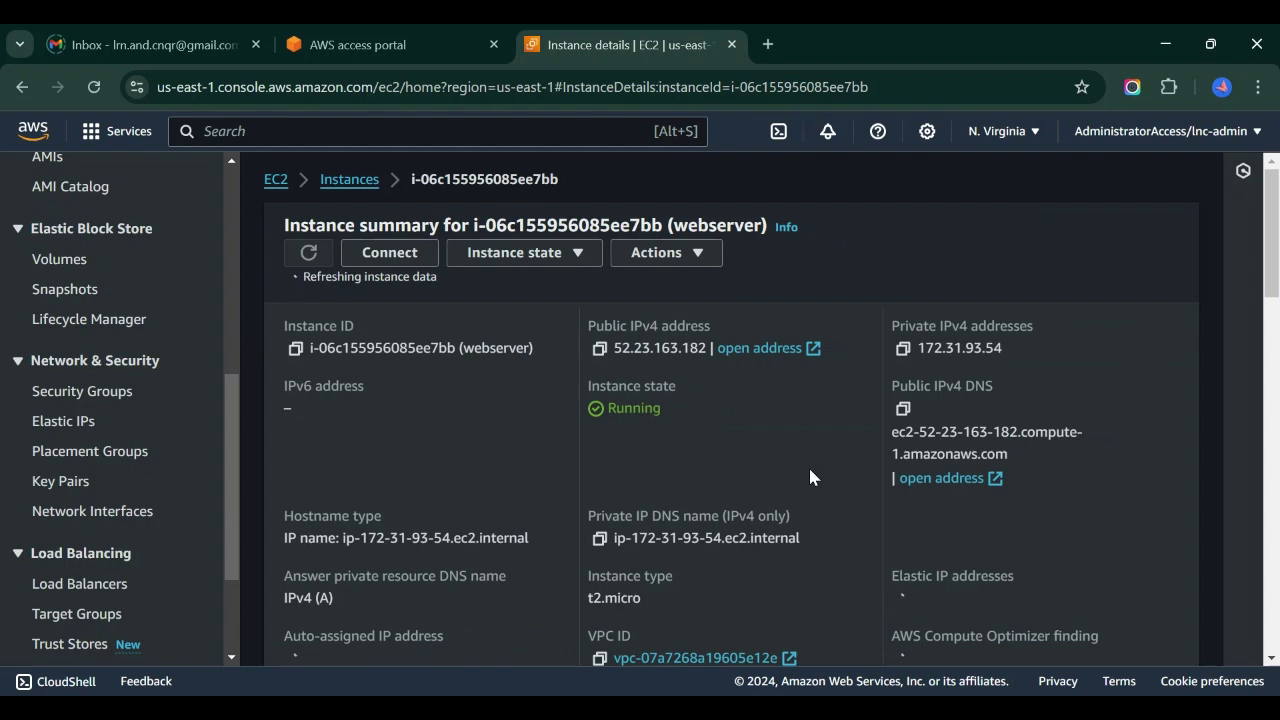
{"action": "left_click", "coordinate": [599, 349]}
{"action": "key", "text": "ctrl+t"}
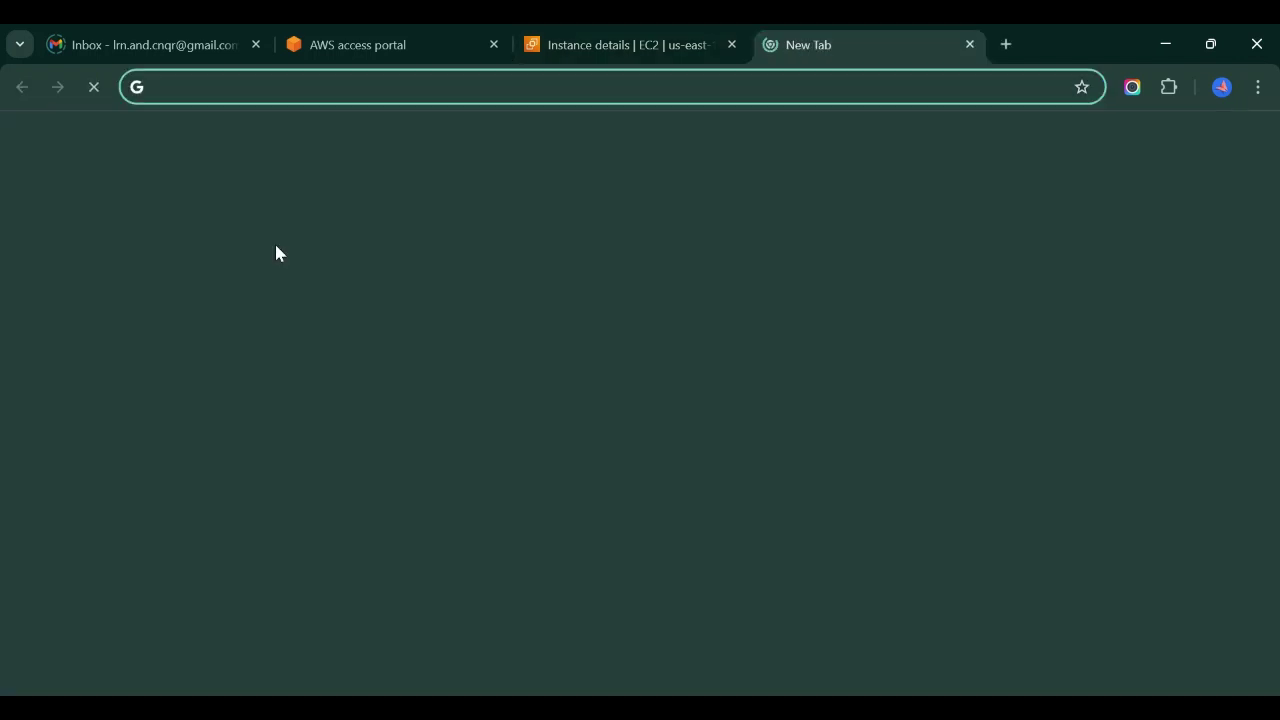
{"action": "key", "text": "ctrl+v"}
{"action": "type", "text": ":80"}
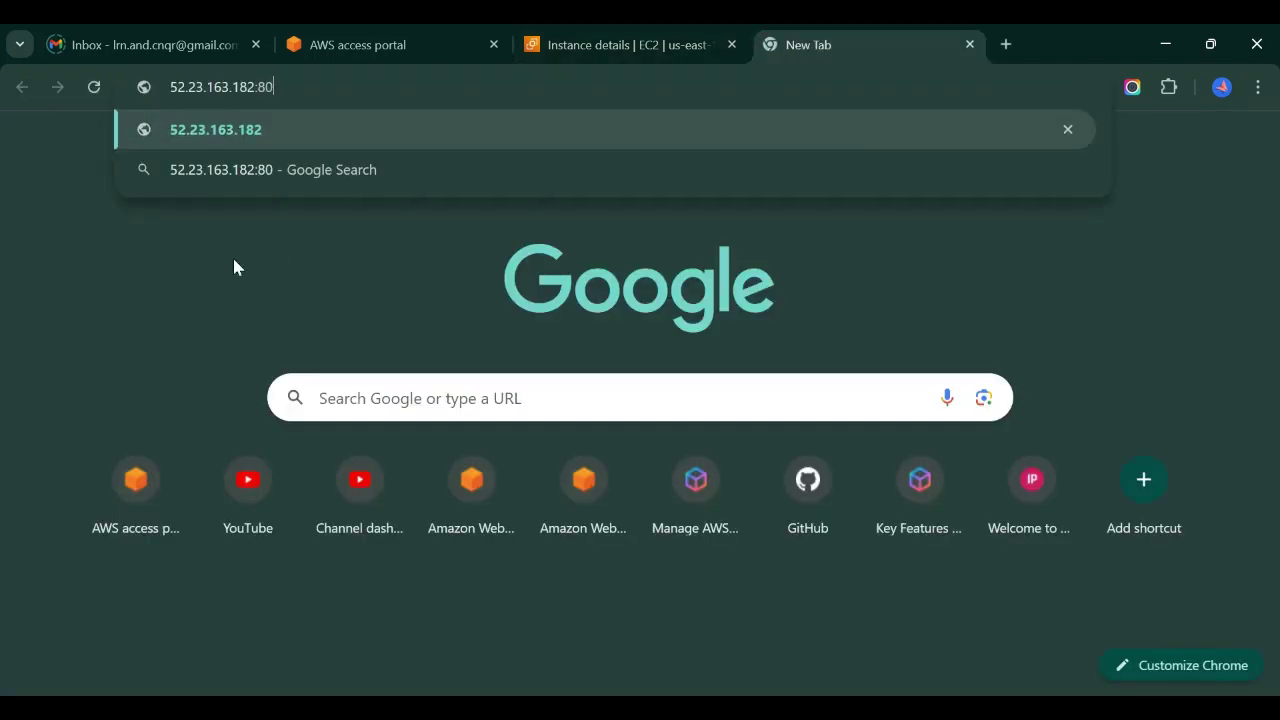
{"action": "key", "text": "Return"}
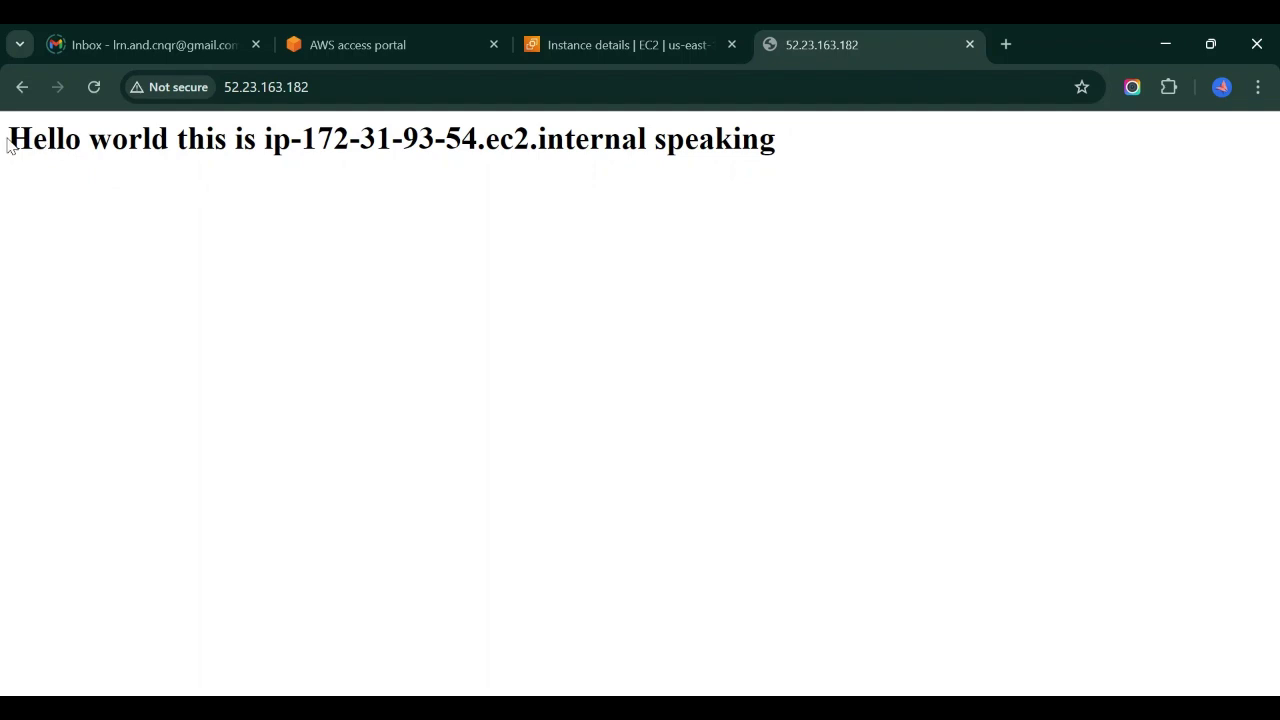
{"action": "left_click_drag", "start_coordinate": [264, 139], "coordinate": [514, 139]}
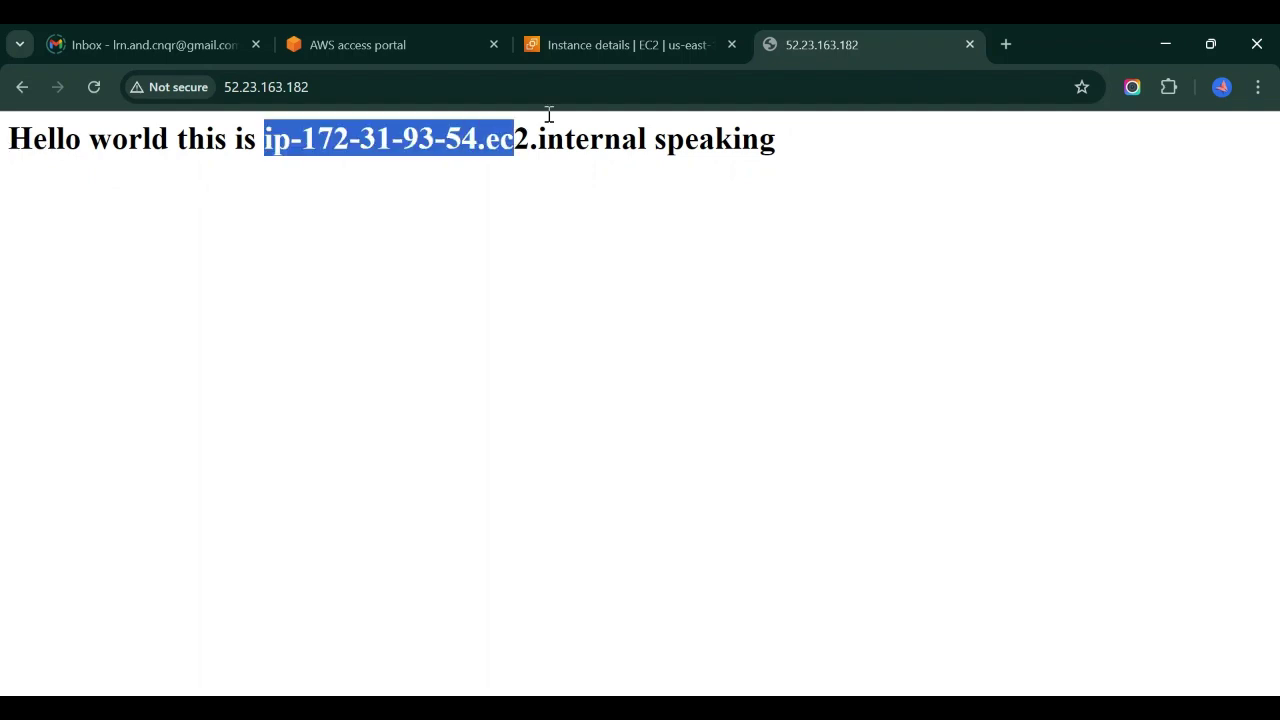
Step: Allocate a new Elastic IP address from Amazon's pool of IPv4 addresses in the us-east-1 network border group, without tags
{"action": "left_click", "coordinate": [606, 38]}
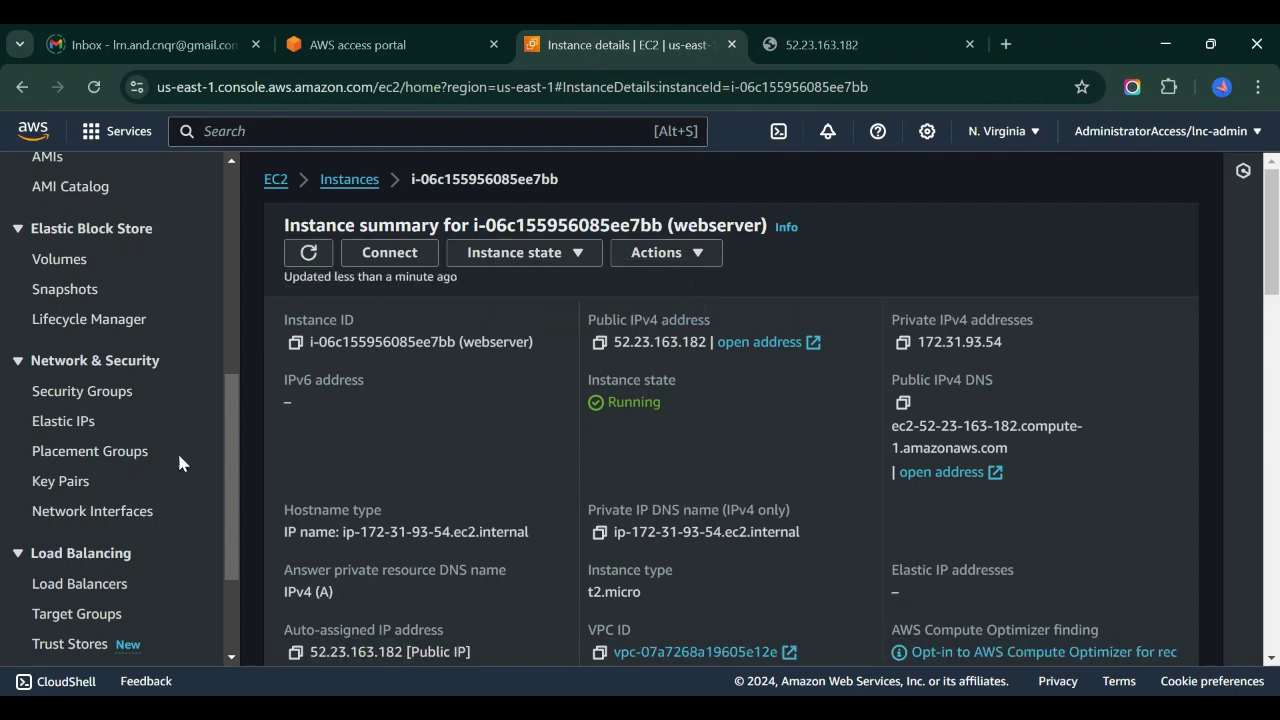
{"action": "scroll", "coordinate": [71, 586], "scroll_direction": "down", "scroll_amount": 3}
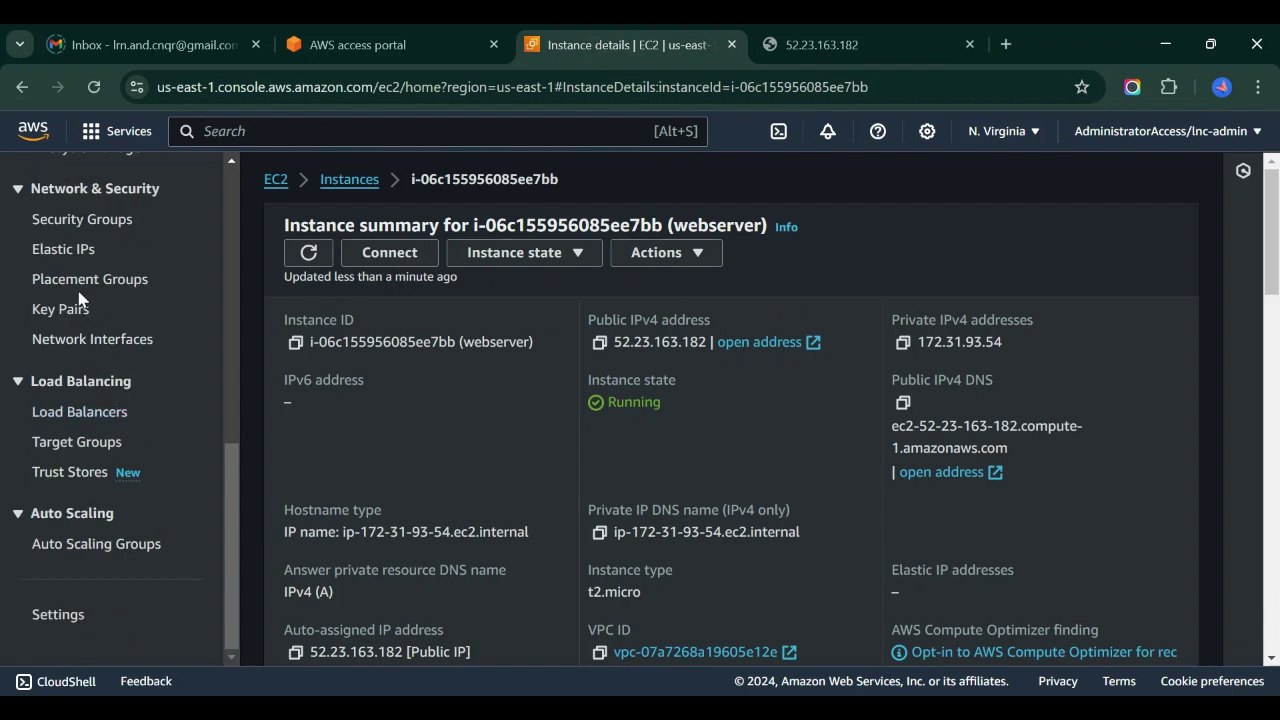
{"action": "left_click", "coordinate": [64, 256]}
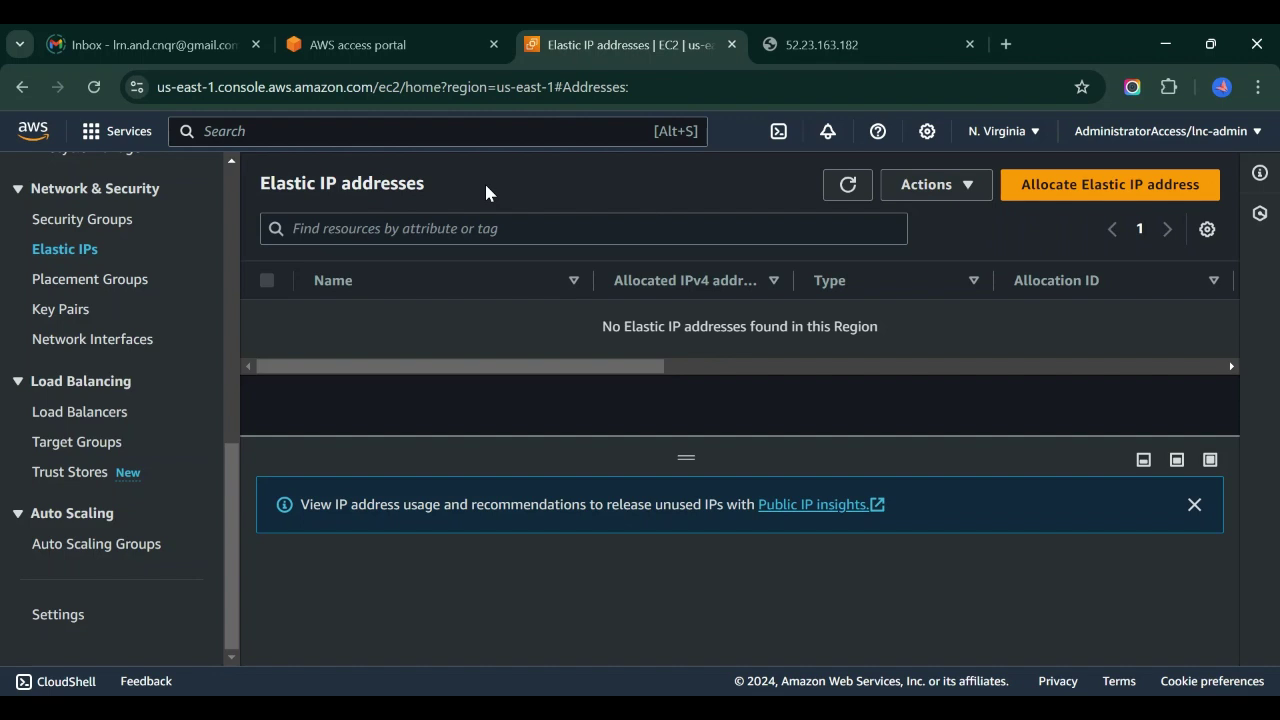
{"action": "left_click", "coordinate": [1077, 195]}
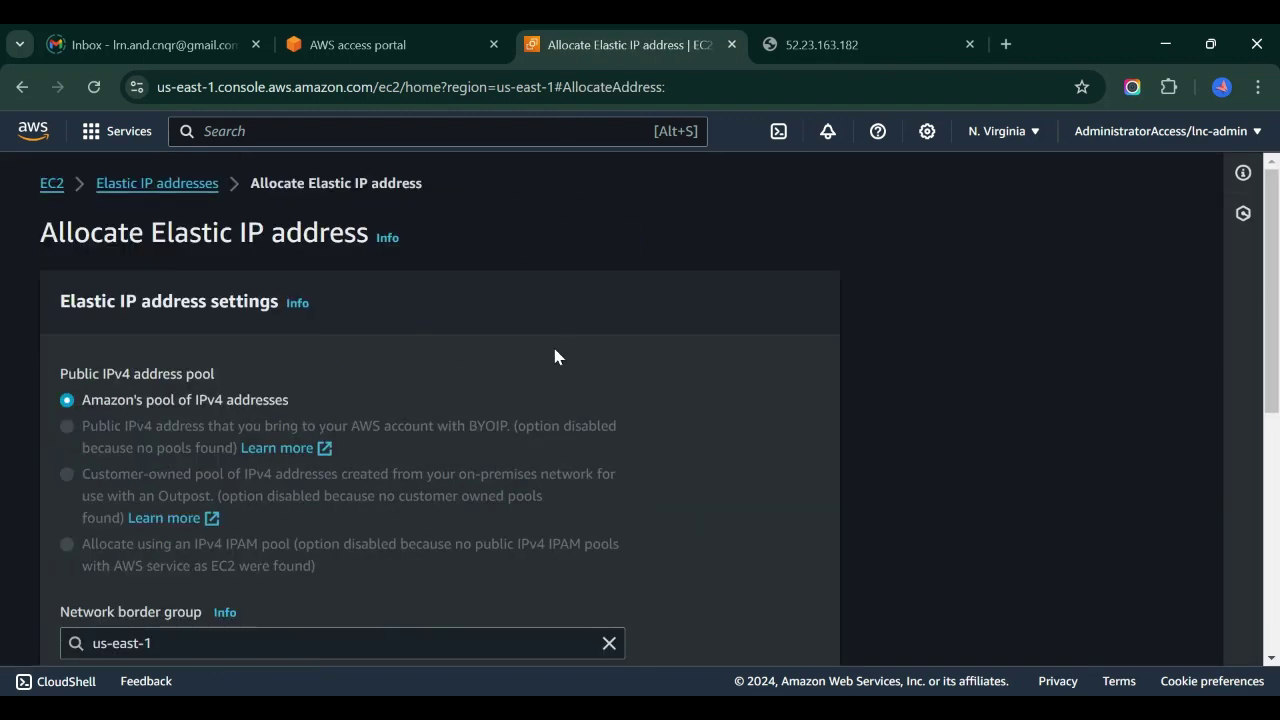
{"action": "scroll", "coordinate": [233, 490], "scroll_direction": "down", "scroll_amount": 3}
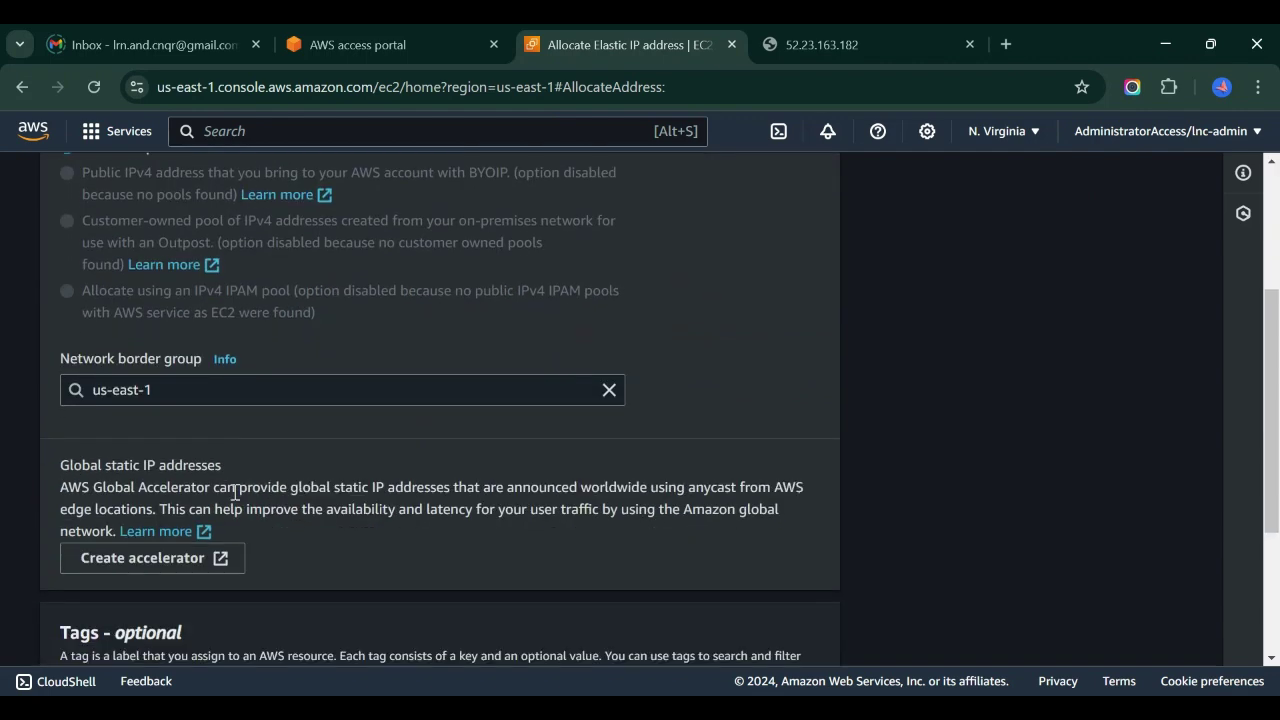
{"action": "scroll", "coordinate": [226, 461], "scroll_direction": "up", "scroll_amount": 1}
{"action": "scroll", "coordinate": [228, 474], "scroll_direction": "down", "scroll_amount": 3}
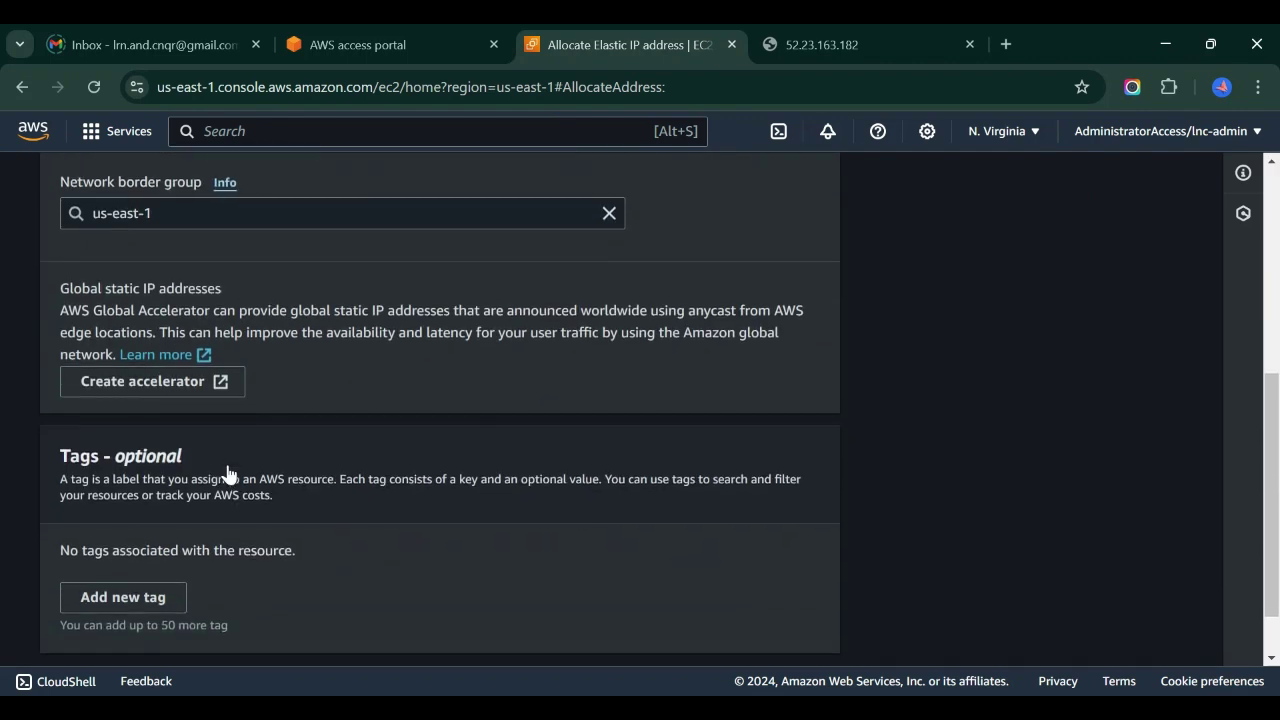
{"action": "scroll", "coordinate": [228, 474], "scroll_direction": "down", "scroll_amount": 1}
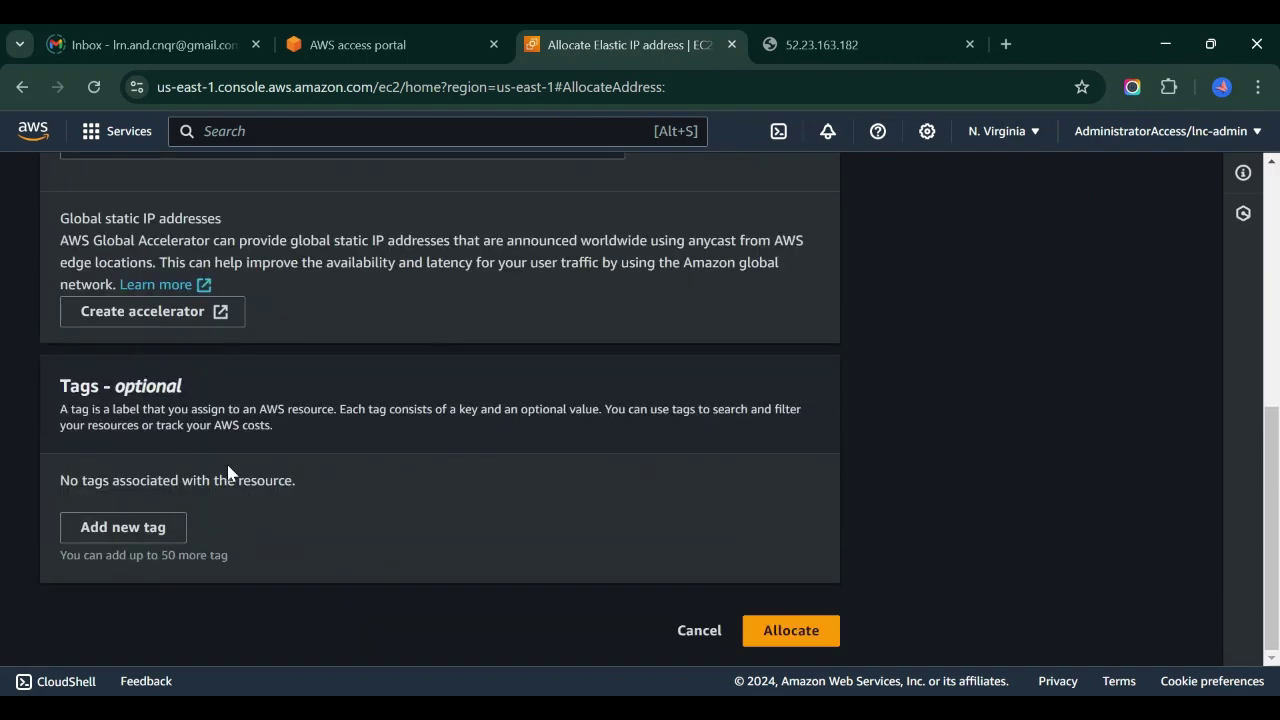
{"action": "left_click", "coordinate": [819, 630]}
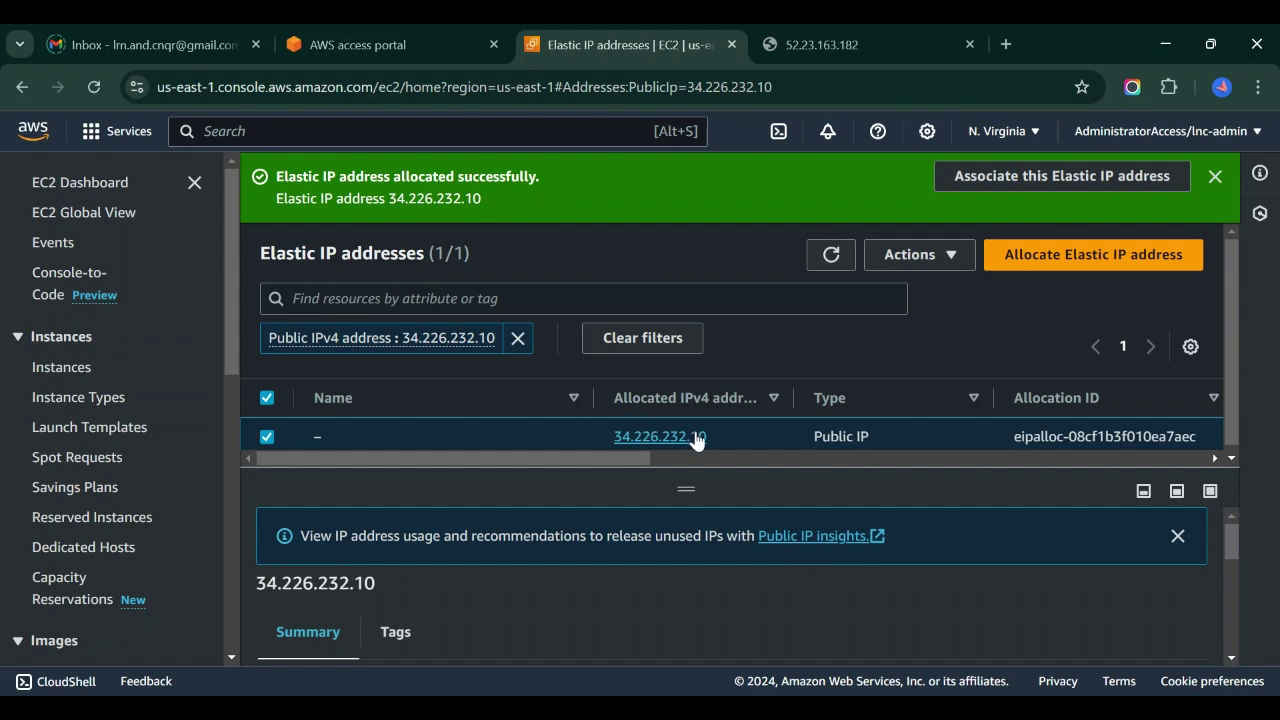
Step: Associate Elastic IP address 34.226.232.10 with the webserver instance, using private IP address 172.31.93.54 and leaving reassociation disallowed
{"action": "left_click", "coordinate": [947, 257]}
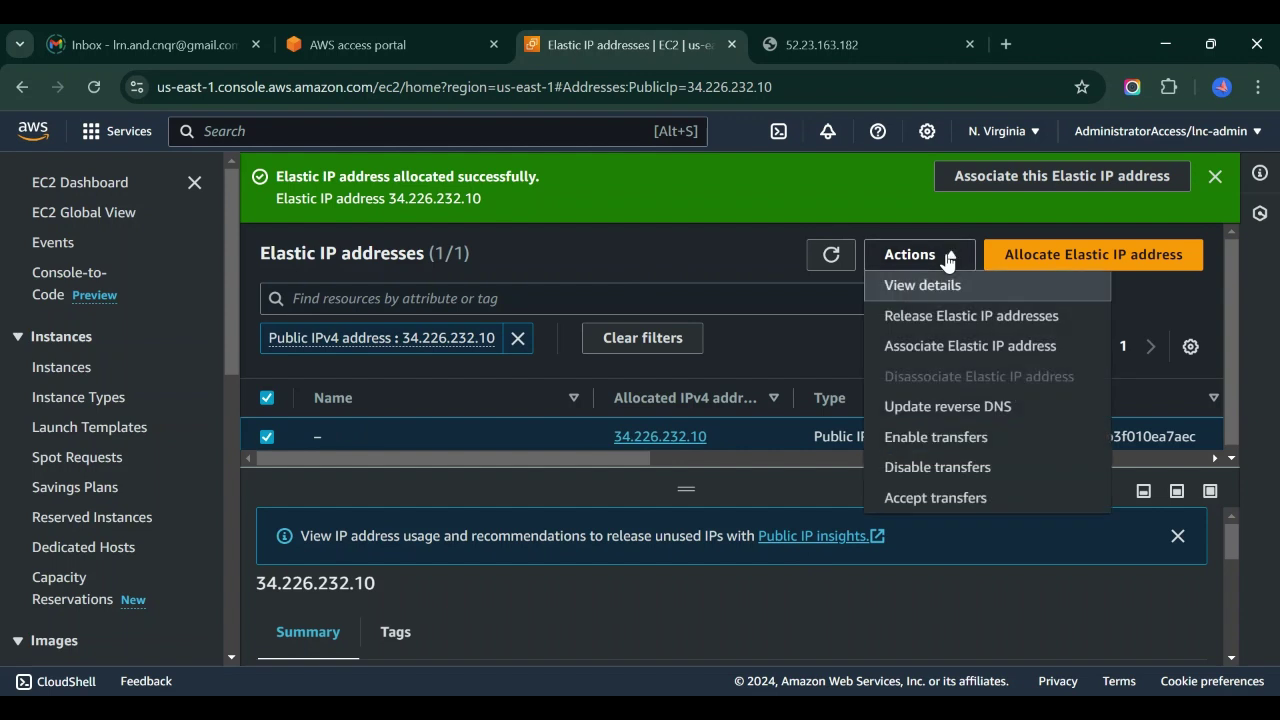
{"action": "left_click", "coordinate": [951, 356]}
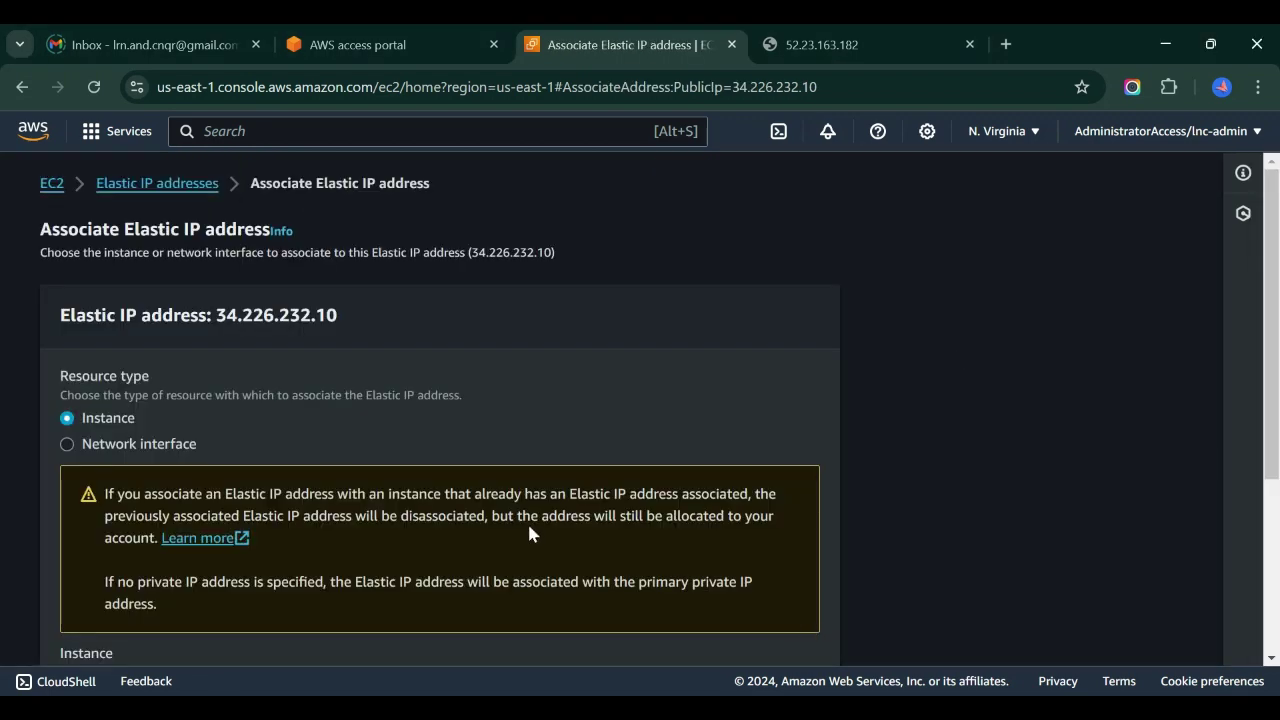
{"action": "scroll", "coordinate": [232, 477], "scroll_direction": "down", "scroll_amount": 1}
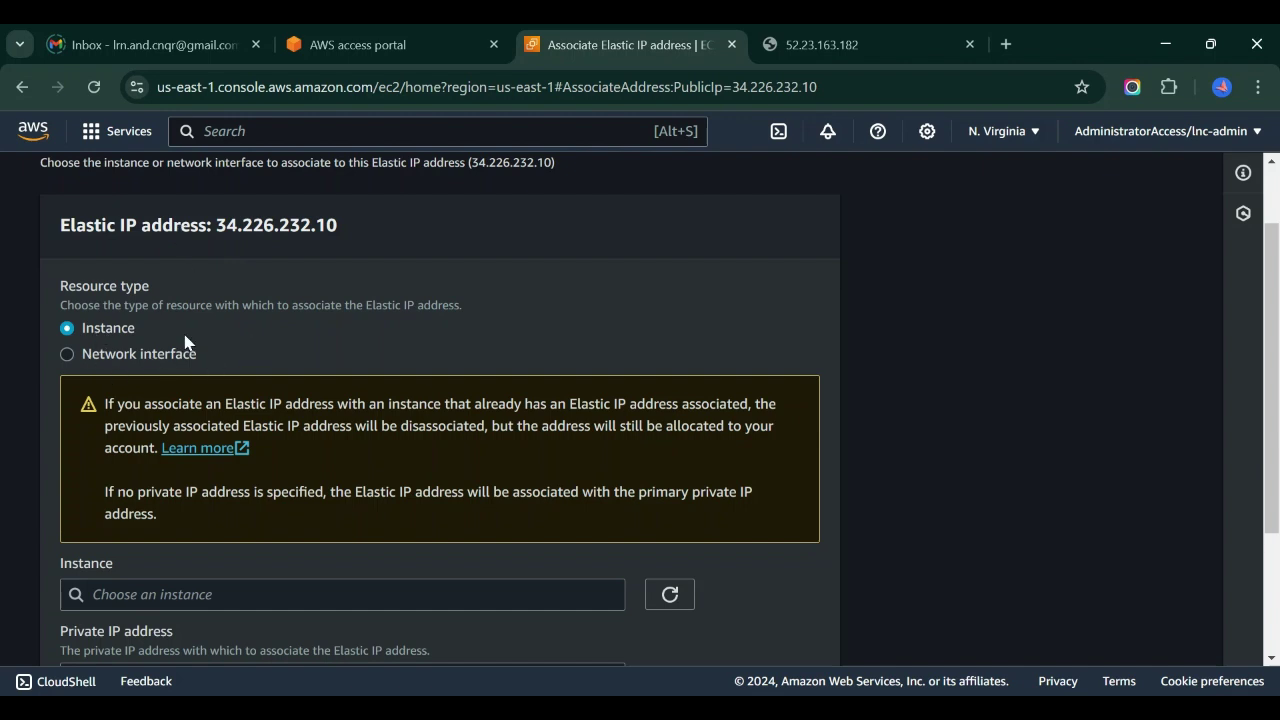
{"action": "scroll", "coordinate": [290, 361], "scroll_direction": "down", "scroll_amount": 2}
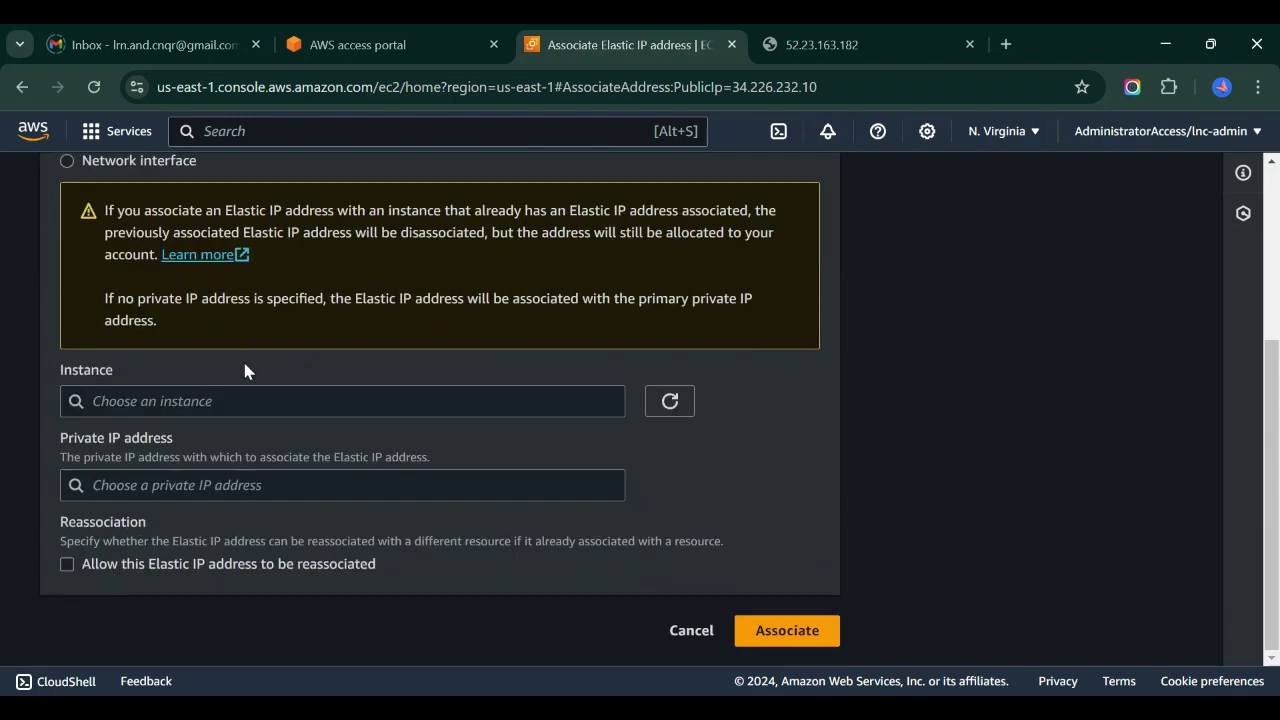
{"action": "left_click", "coordinate": [174, 400]}
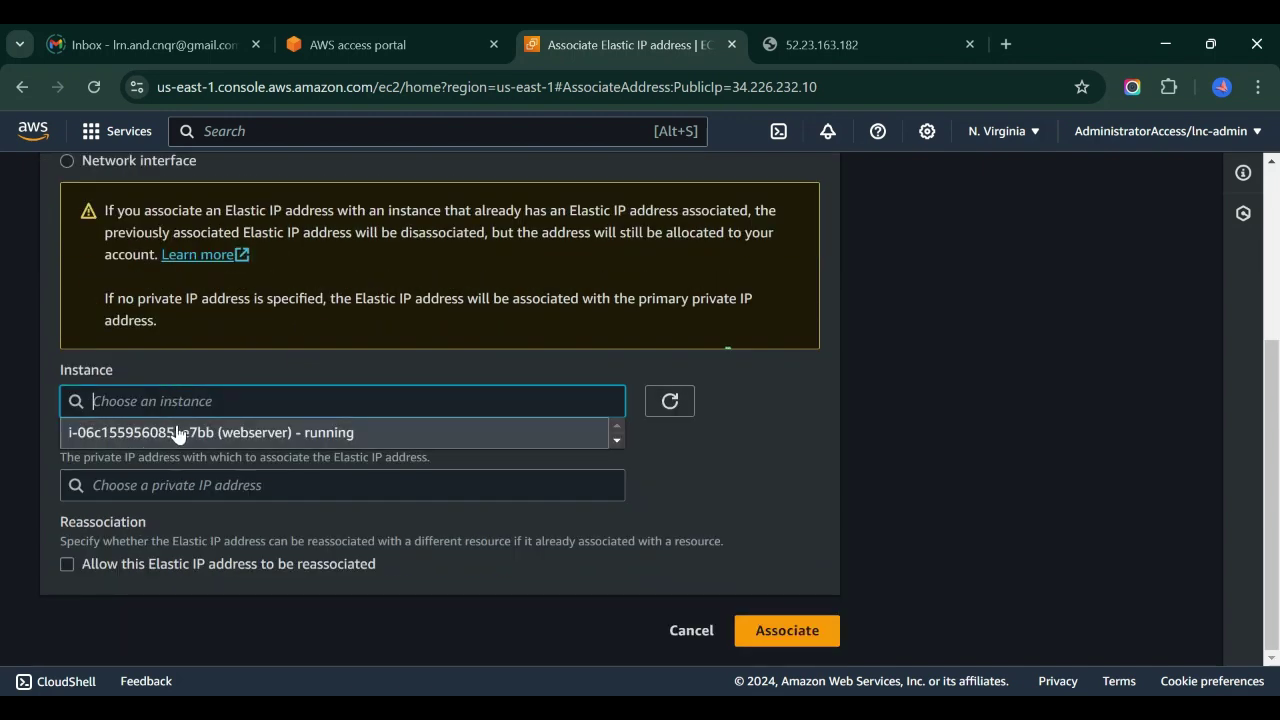
{"action": "left_click", "coordinate": [177, 432]}
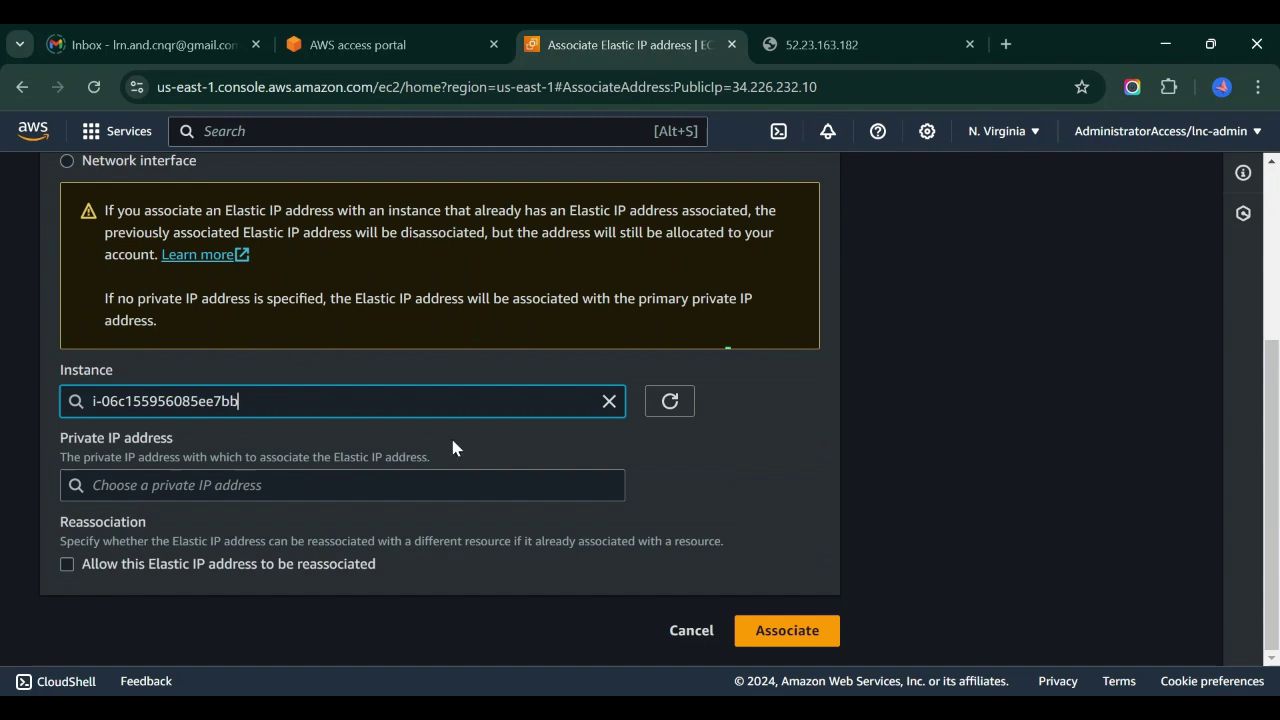
{"action": "left_click", "coordinate": [230, 485]}
{"action": "left_click", "coordinate": [155, 515]}
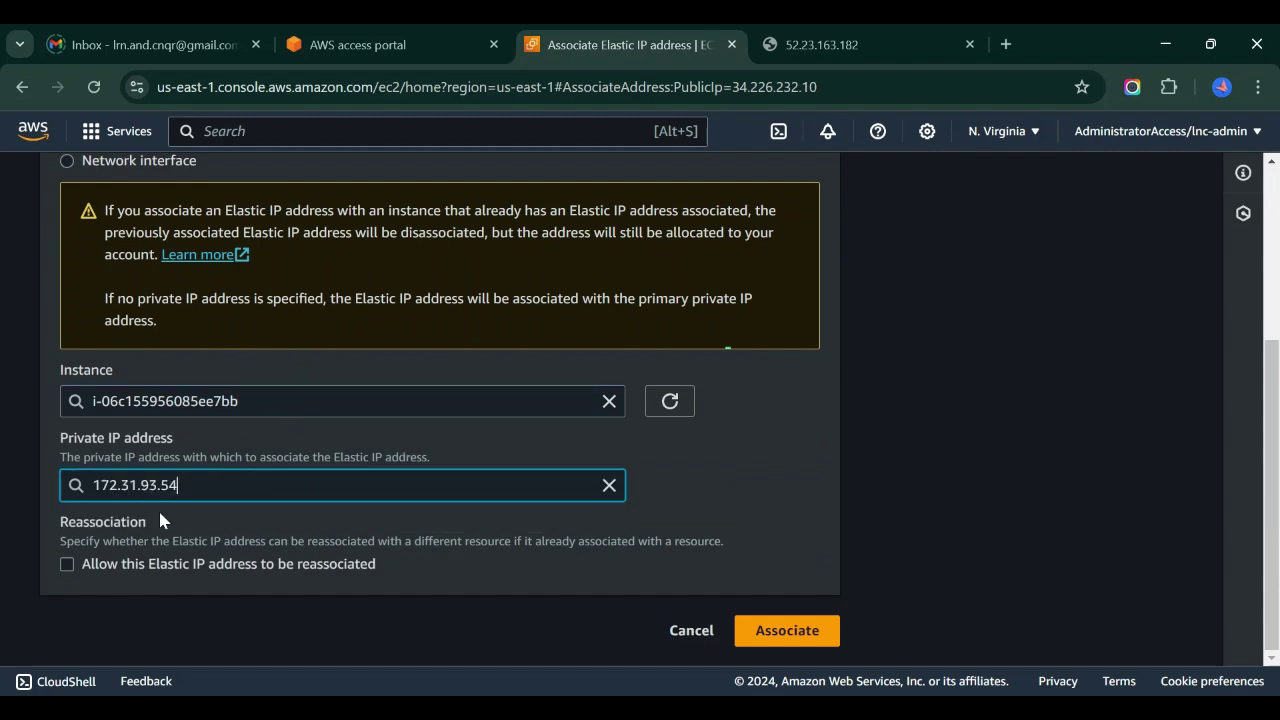
{"action": "left_click", "coordinate": [711, 480]}
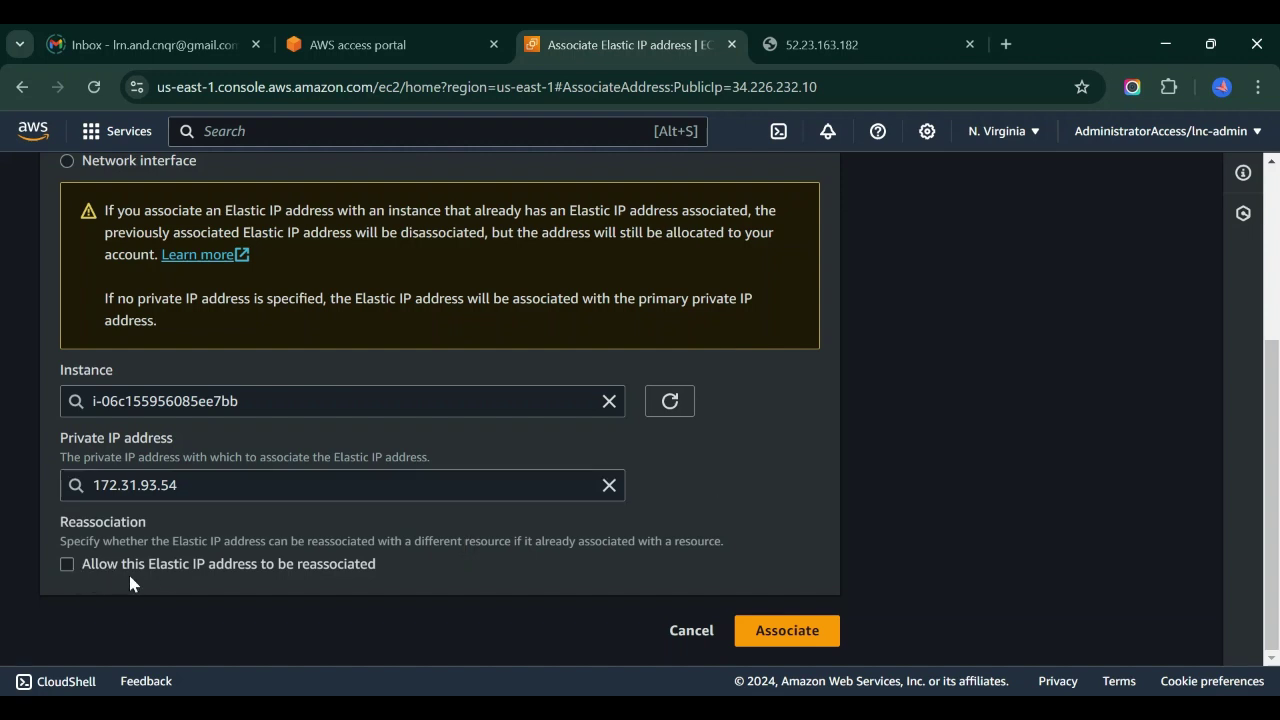
{"action": "left_click", "coordinate": [775, 628]}
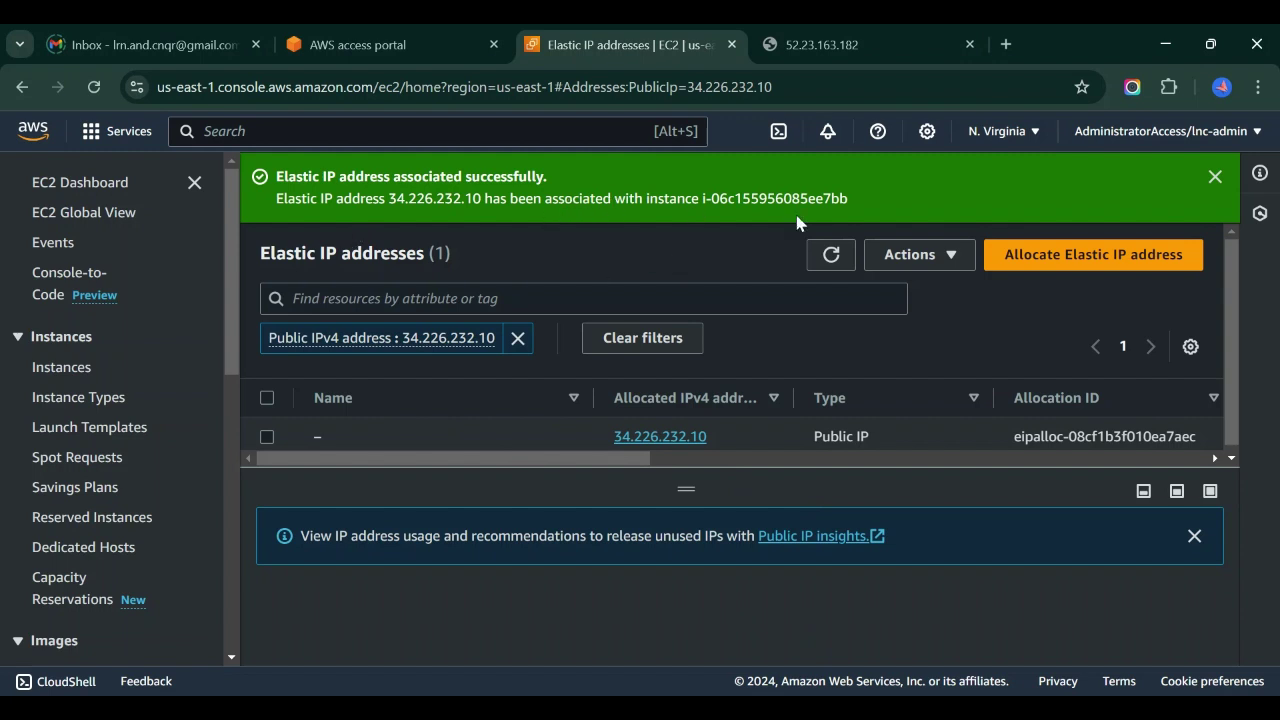
Step: Open the webserver instance's details and examine its public IPv4 and Elastic IP address fields
{"action": "left_click", "coordinate": [63, 369]}
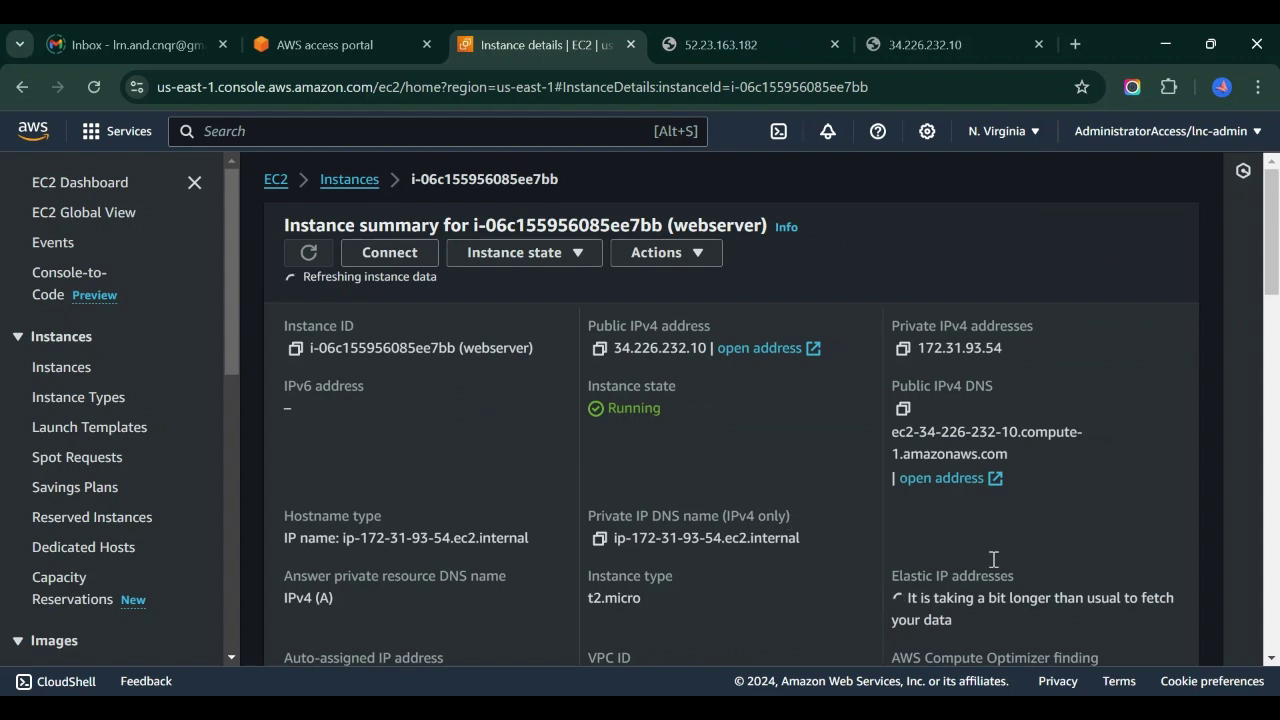
{"action": "scroll", "coordinate": [994, 563], "scroll_direction": "down", "scroll_amount": 1}
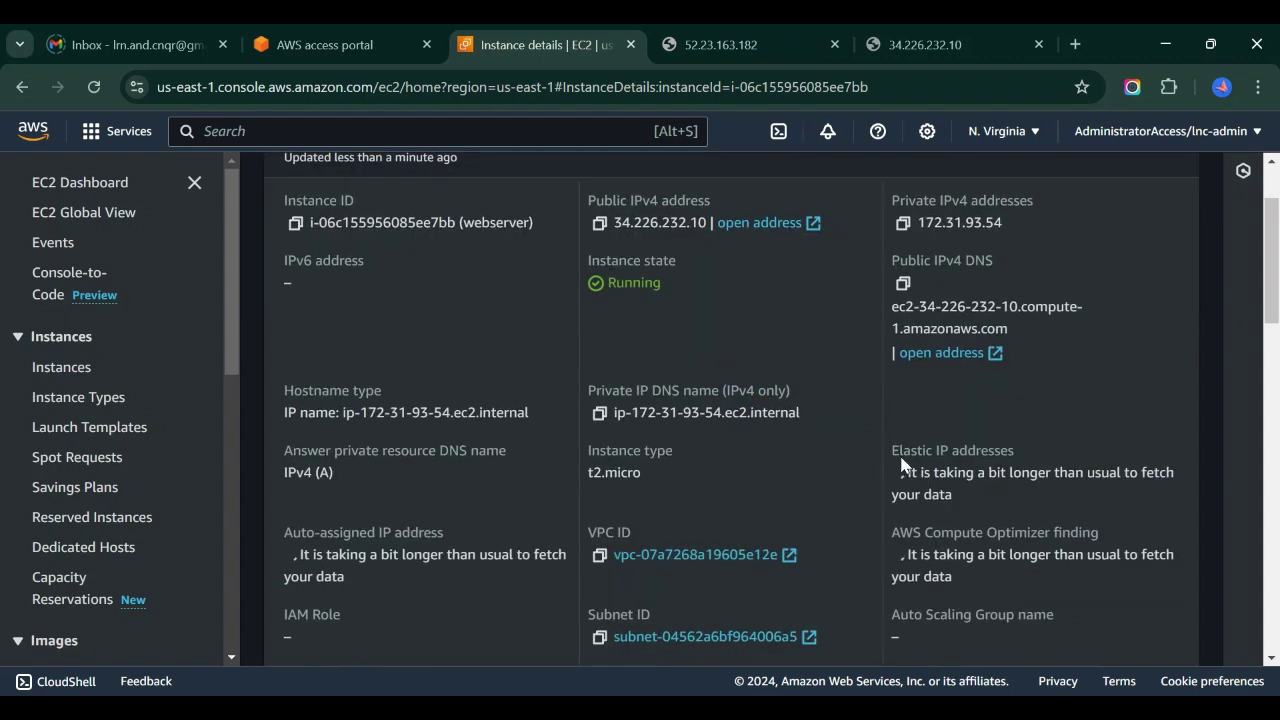
{"action": "left_click_drag", "start_coordinate": [893, 450], "coordinate": [1037, 452]}
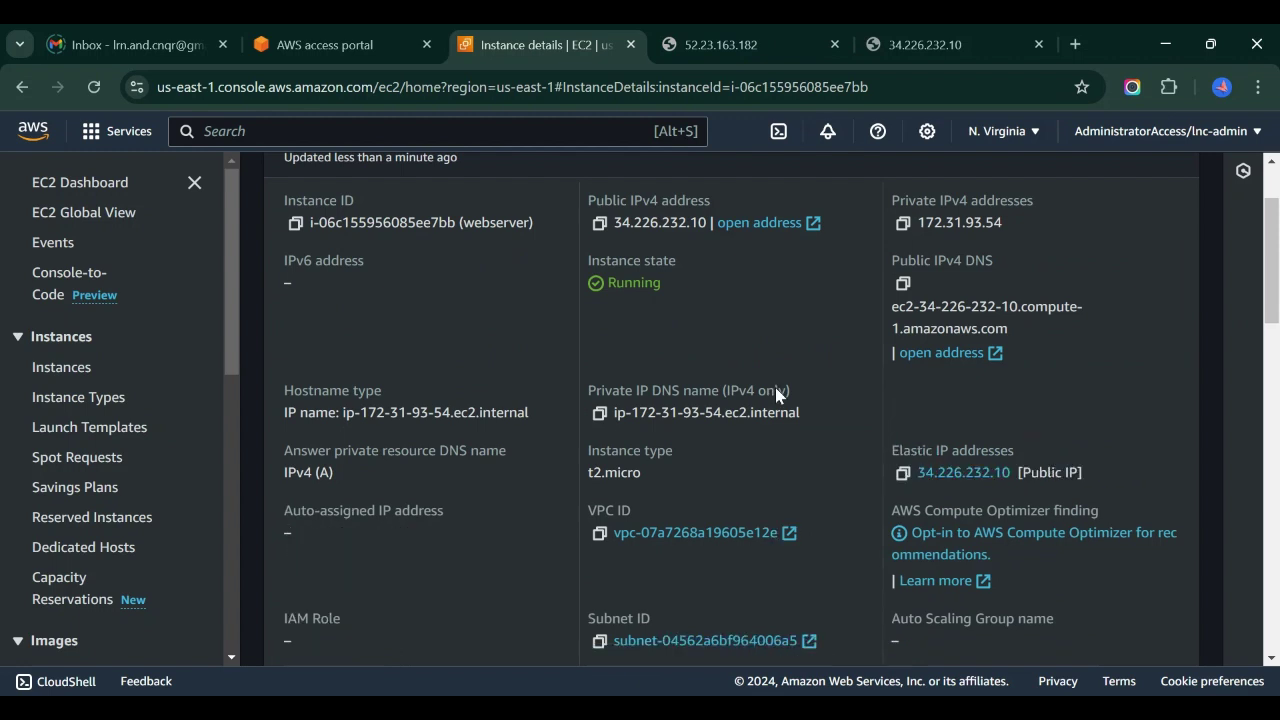
{"action": "scroll", "coordinate": [776, 390], "scroll_direction": "up", "scroll_amount": 1}
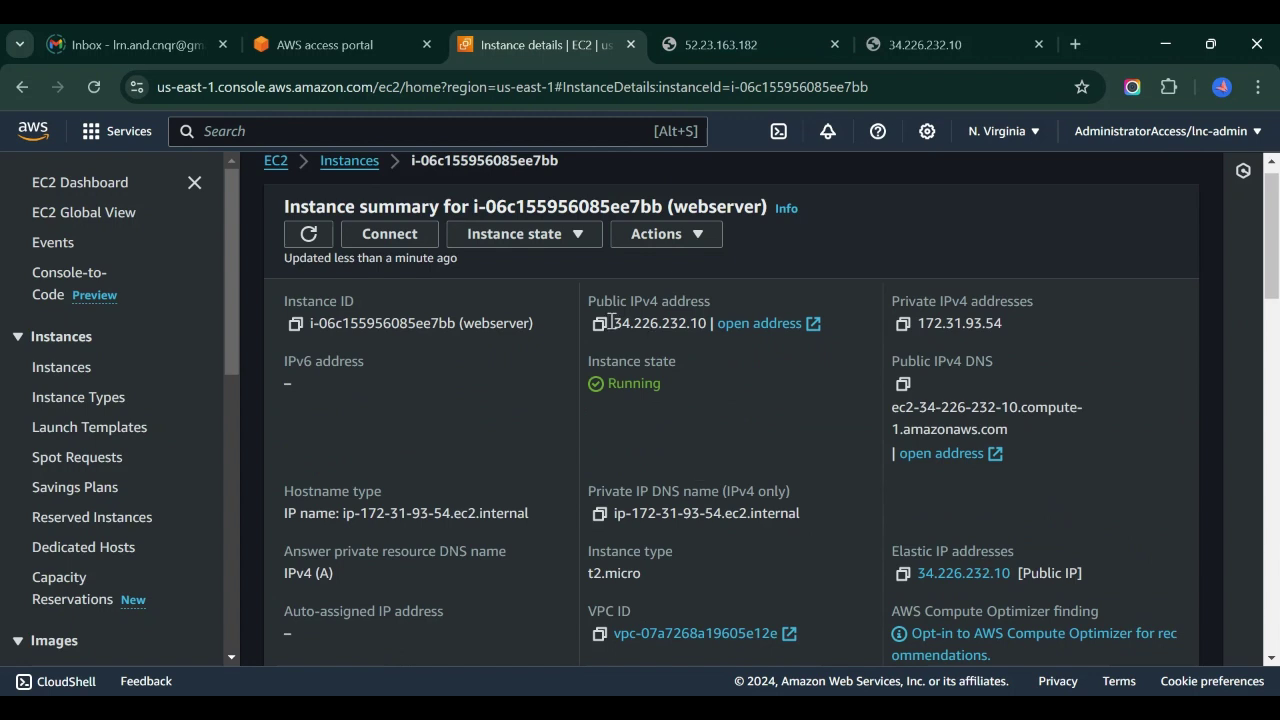
Step: Check the web pages at 34.226.232.10 and 52.23.163.182, and return to the instance details
{"action": "left_click", "coordinate": [948, 36]}
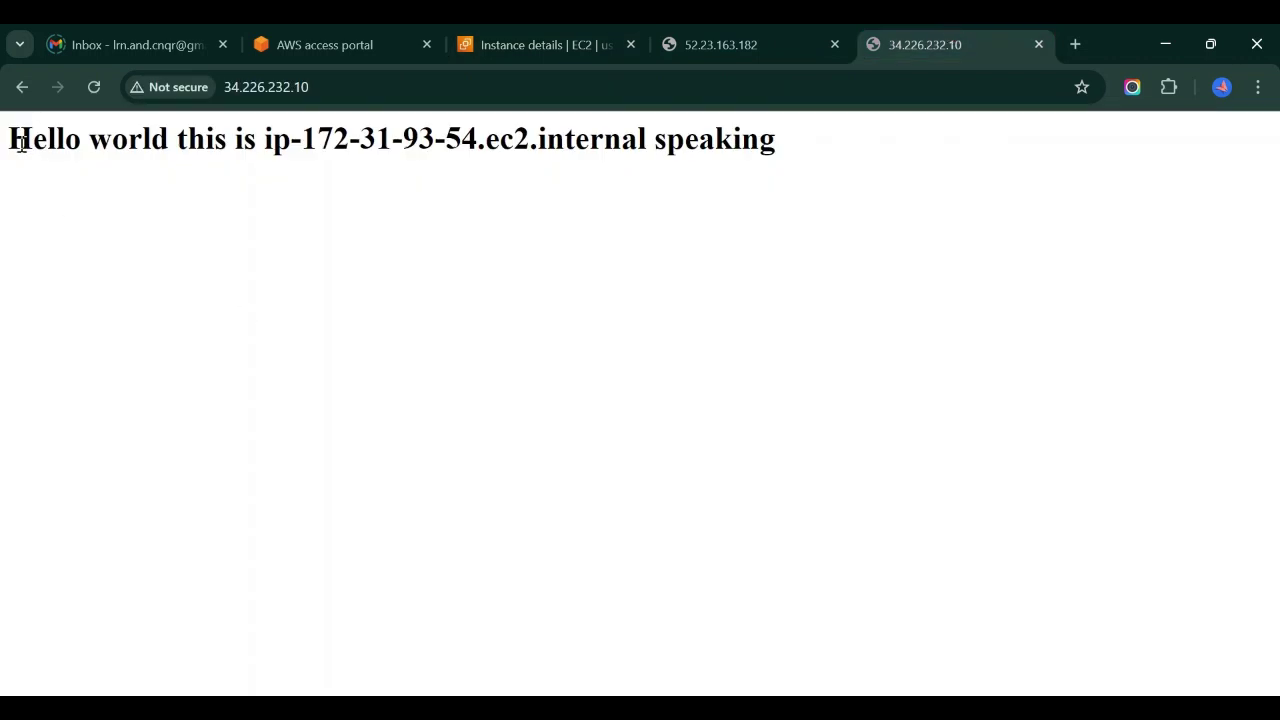
{"action": "left_click", "coordinate": [700, 36]}
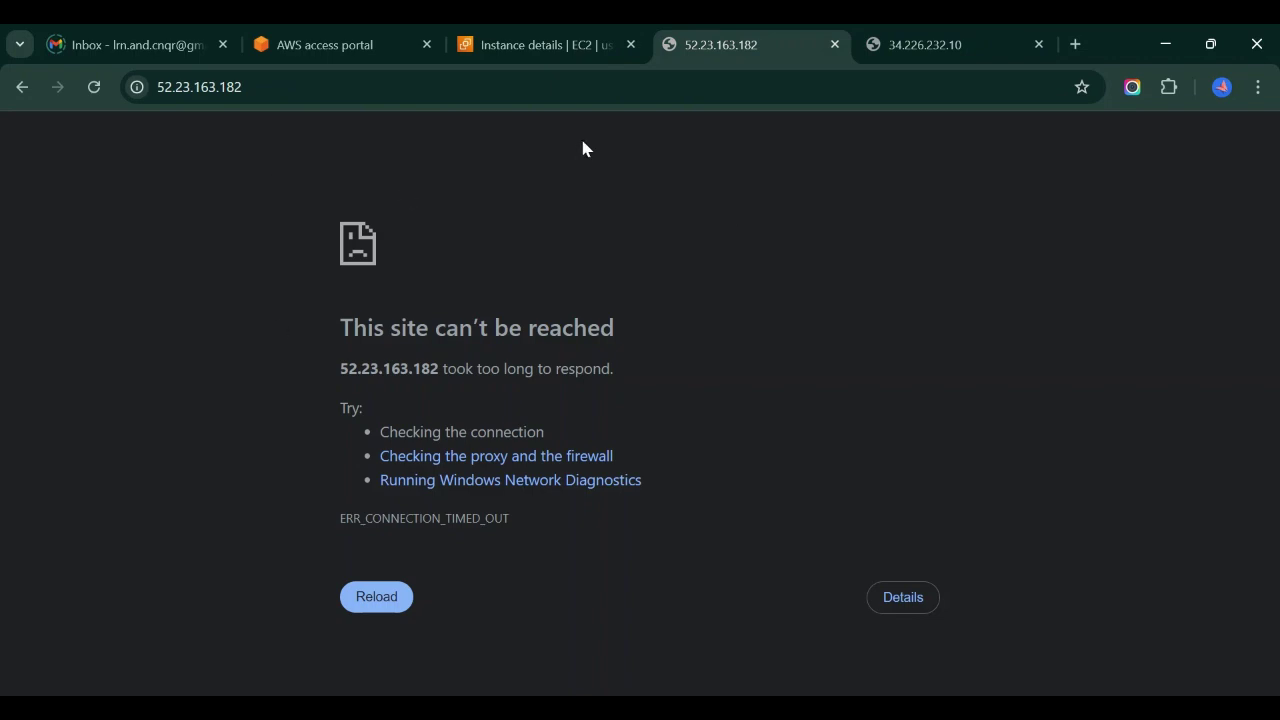
{"action": "left_click", "coordinate": [537, 36]}
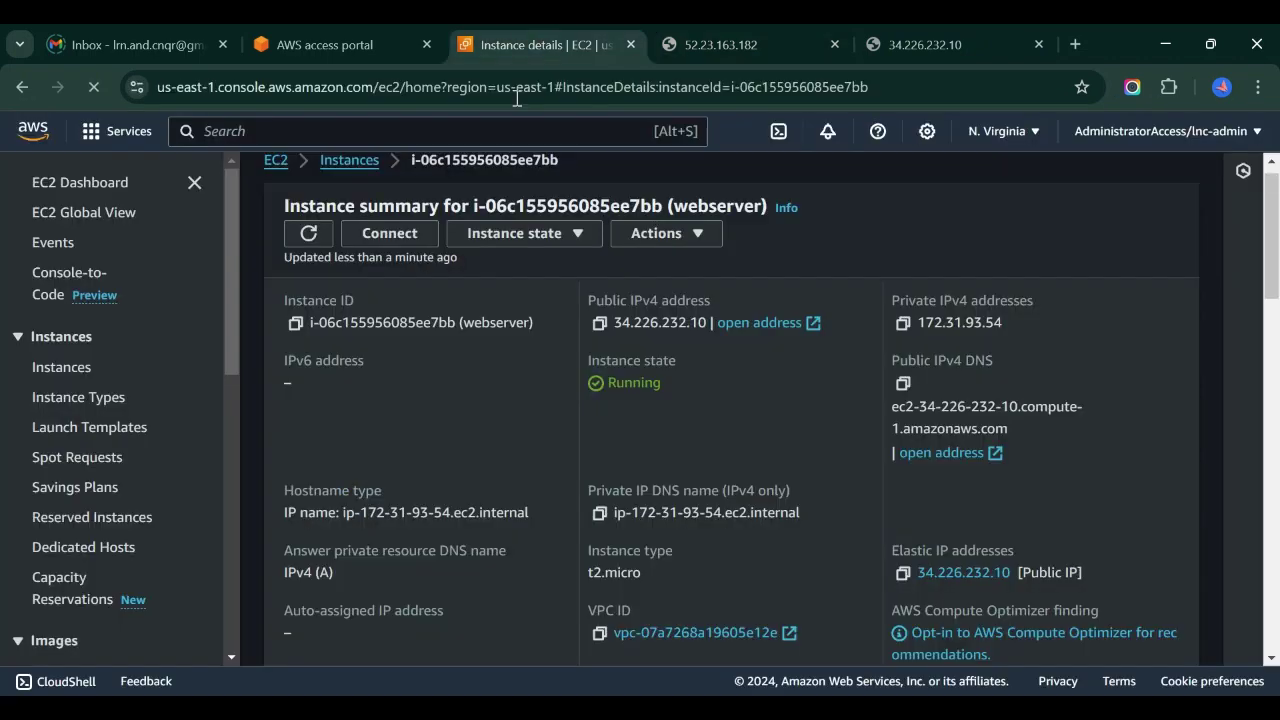
Step: Stop the webserver instance and refresh its summary to check the instance state
{"action": "left_click", "coordinate": [530, 236]}
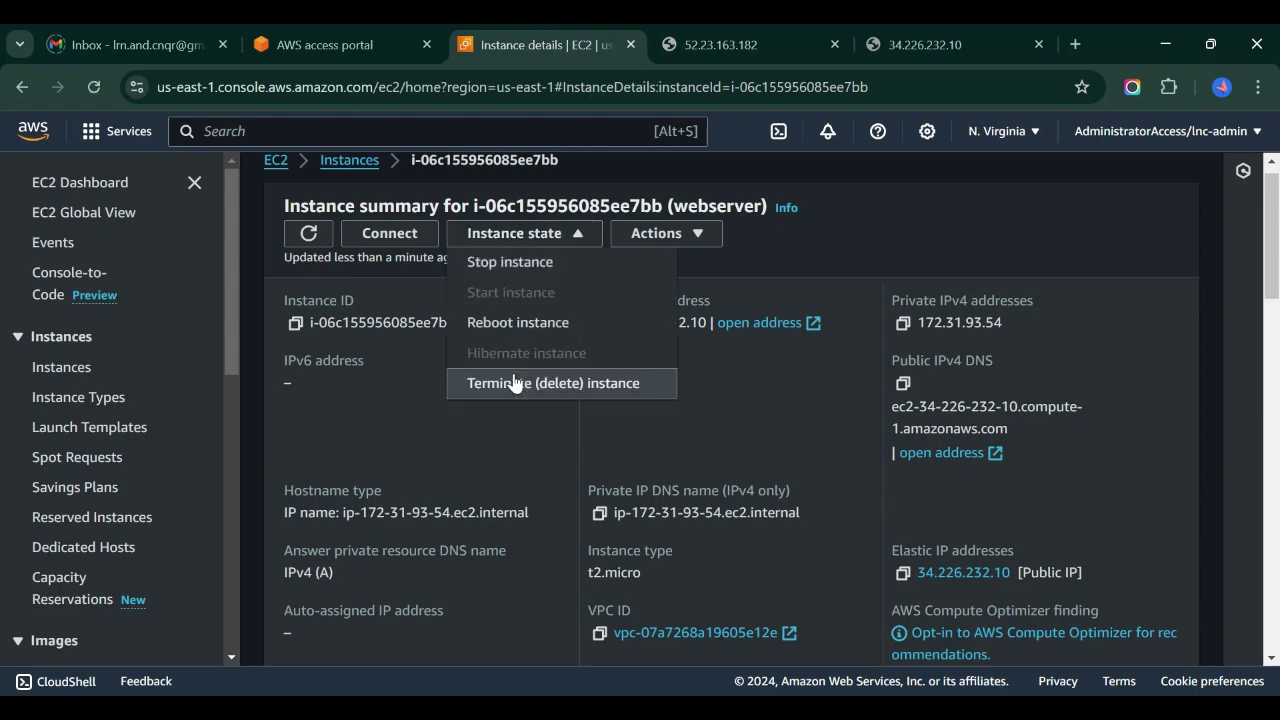
{"action": "left_click", "coordinate": [498, 266]}
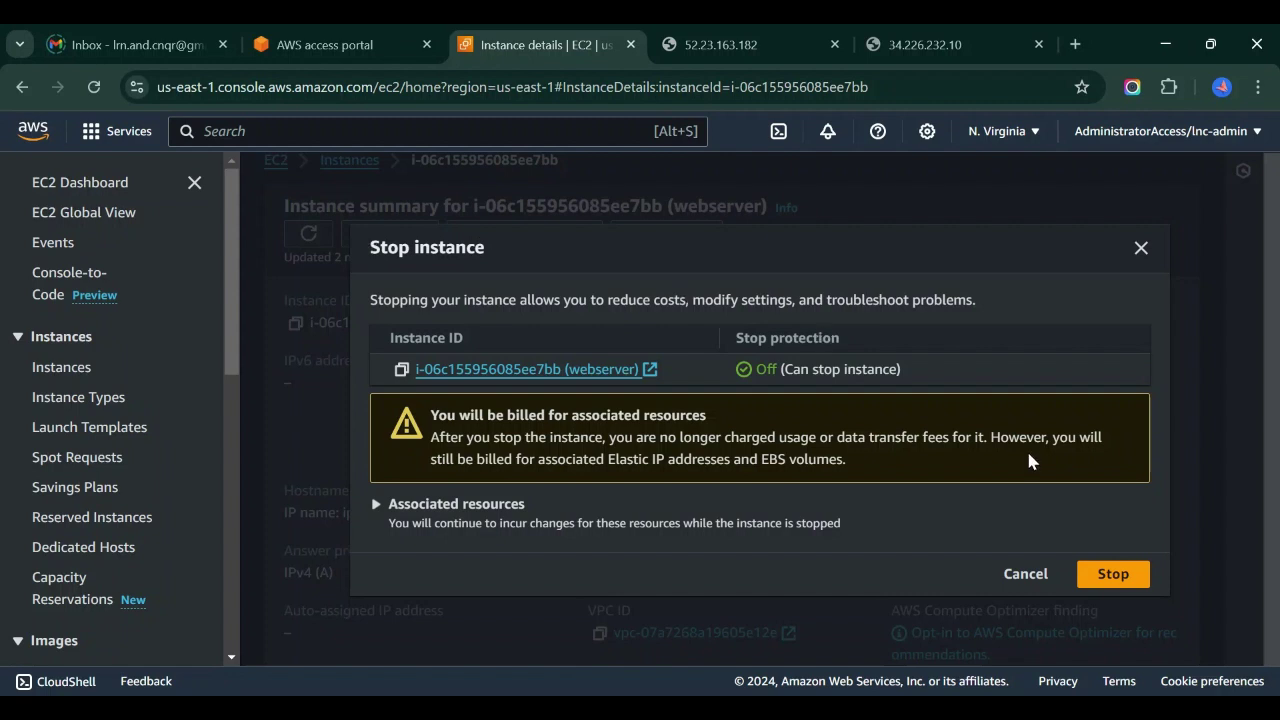
{"action": "left_click", "coordinate": [1122, 573]}
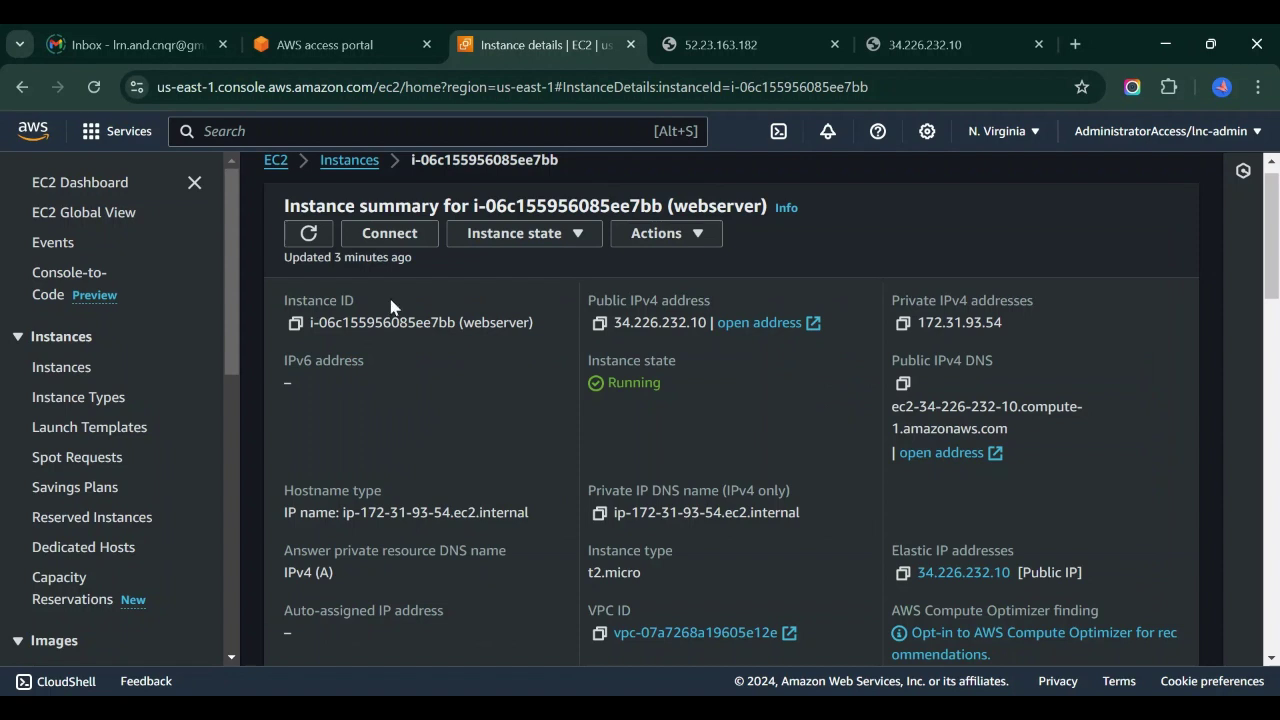
{"action": "left_click", "coordinate": [311, 233]}
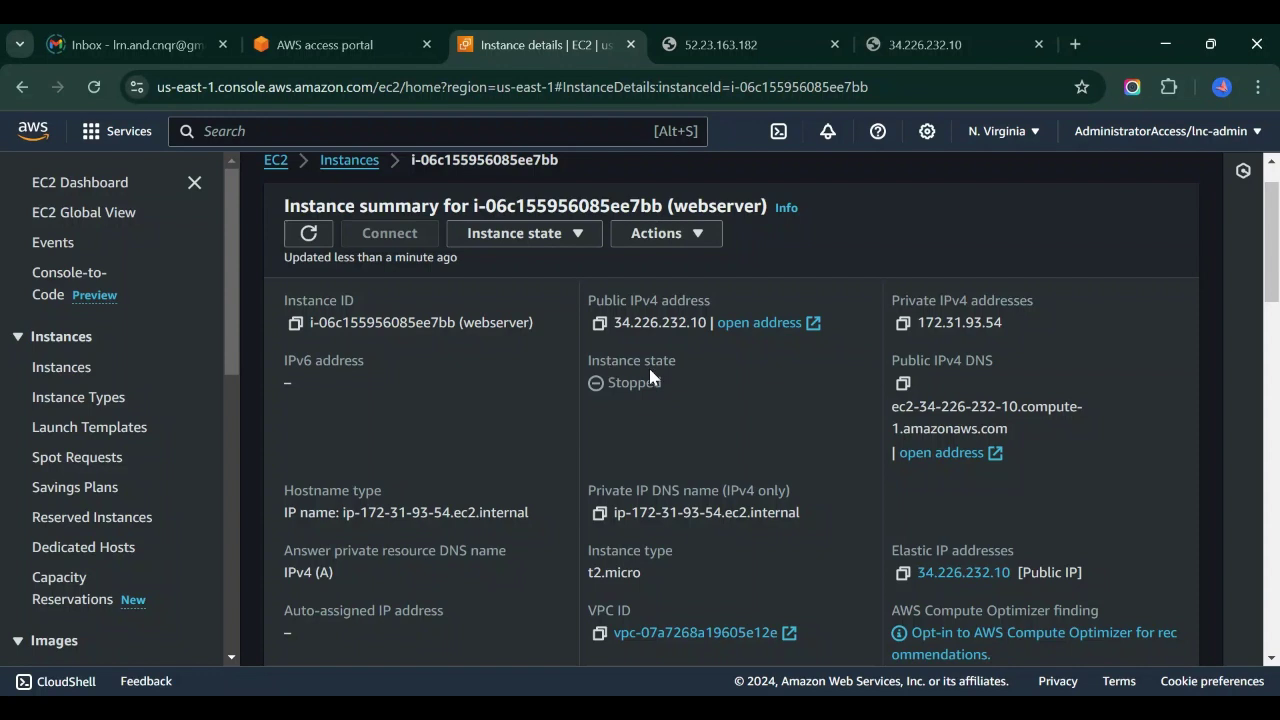
{"action": "left_click_drag", "start_coordinate": [607, 381], "coordinate": [680, 388]}
Step: Reload the web page at 34.226.232.10 and return to the webserver instance's details
{"action": "left_click", "coordinate": [951, 34]}
{"action": "left_click", "coordinate": [94, 88]}
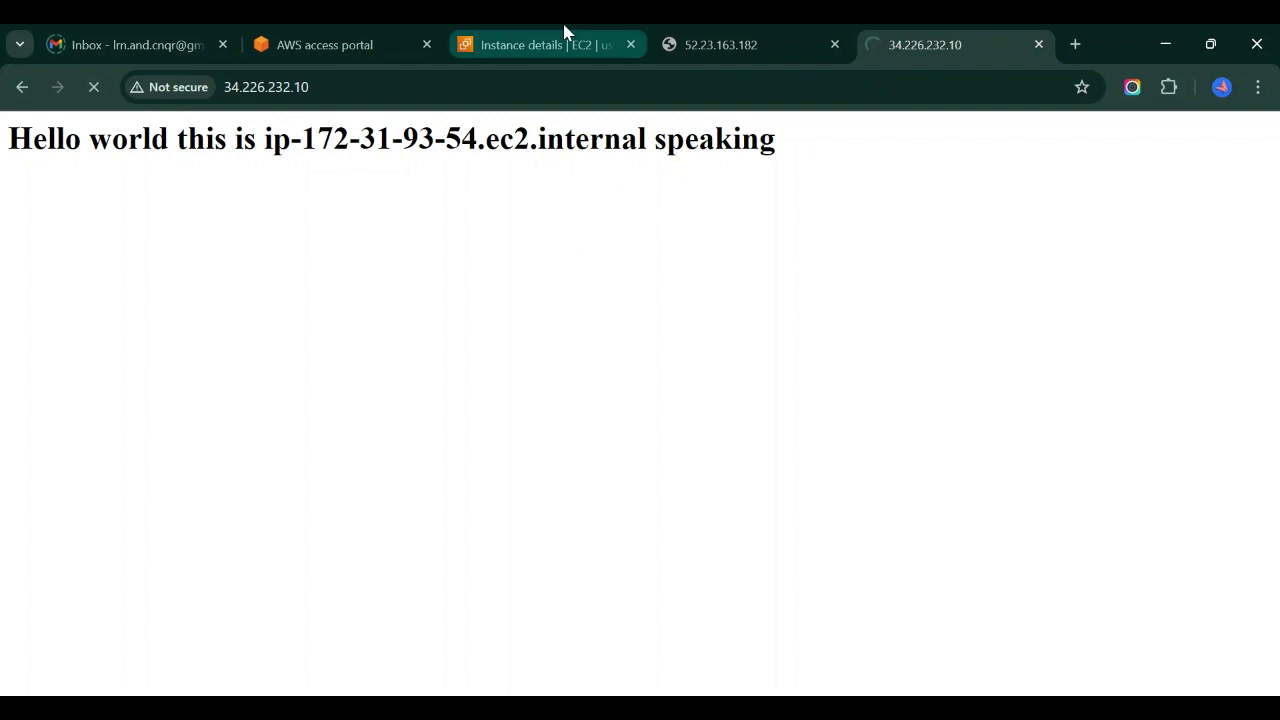
{"action": "left_click", "coordinate": [565, 33]}
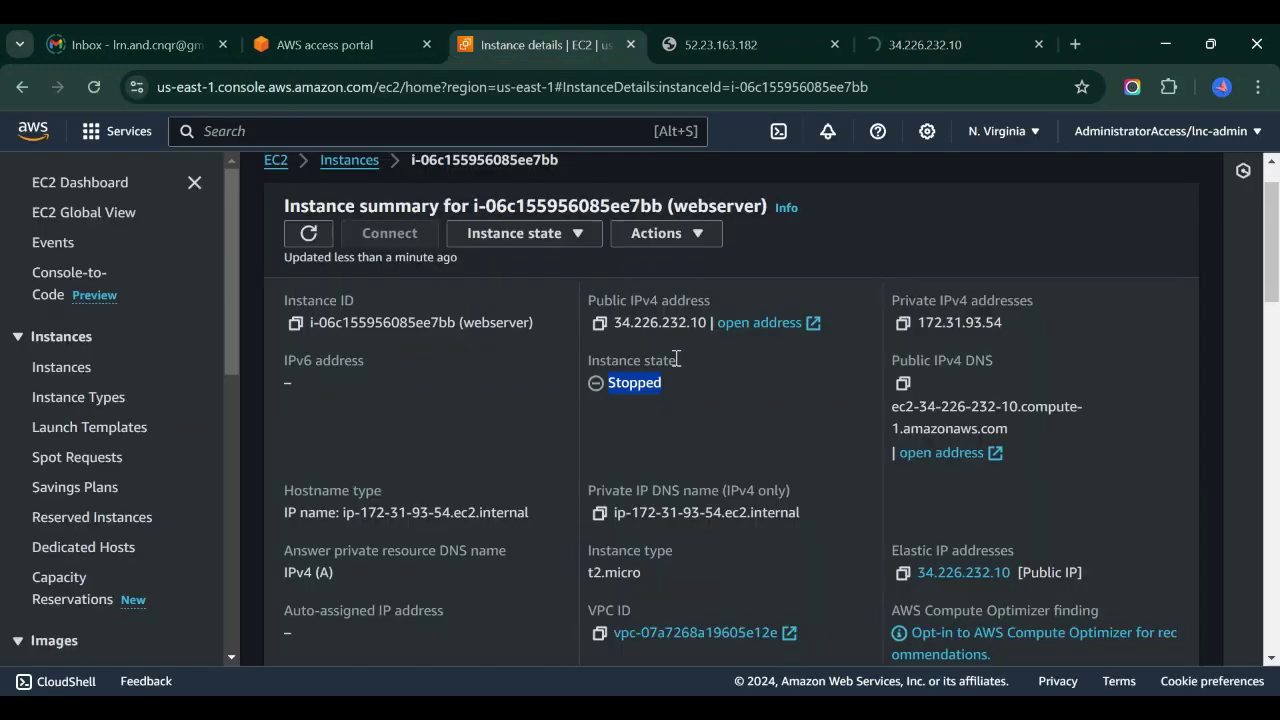
Step: Start the stopped webserver instance from its instance details
{"action": "left_click", "coordinate": [672, 475]}
{"action": "left_click", "coordinate": [530, 240]}
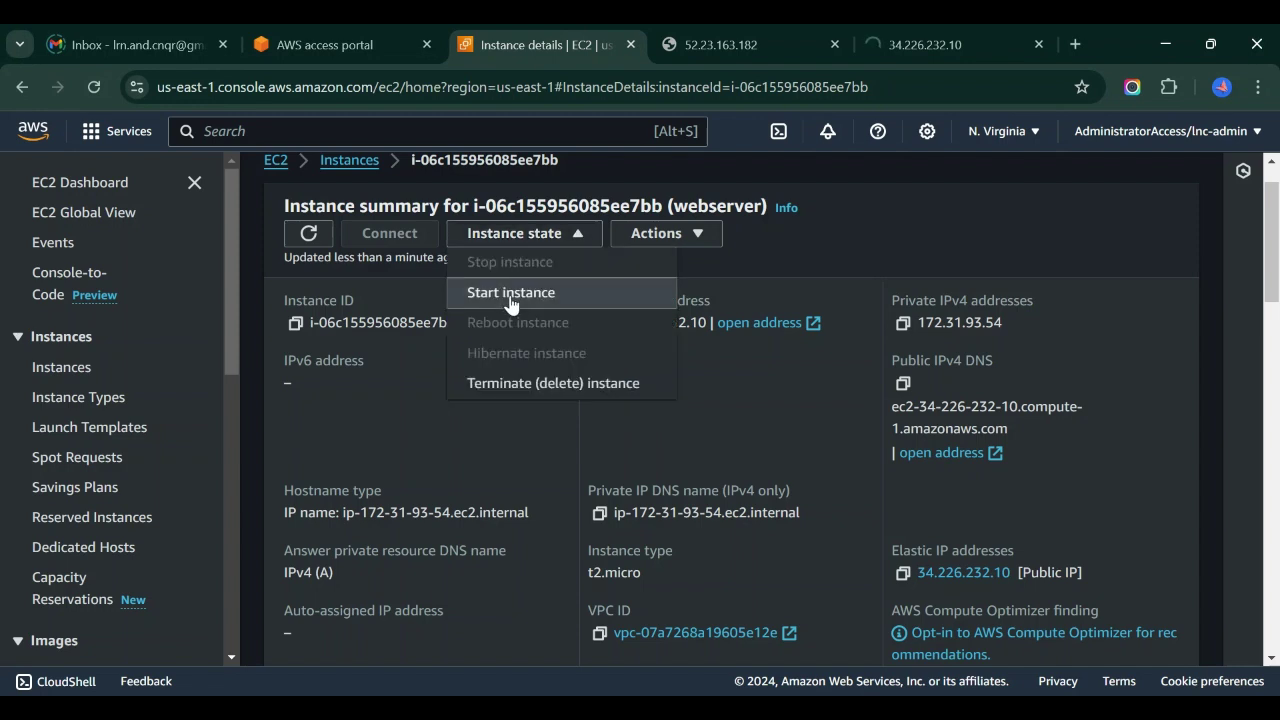
{"action": "left_click", "coordinate": [512, 298]}
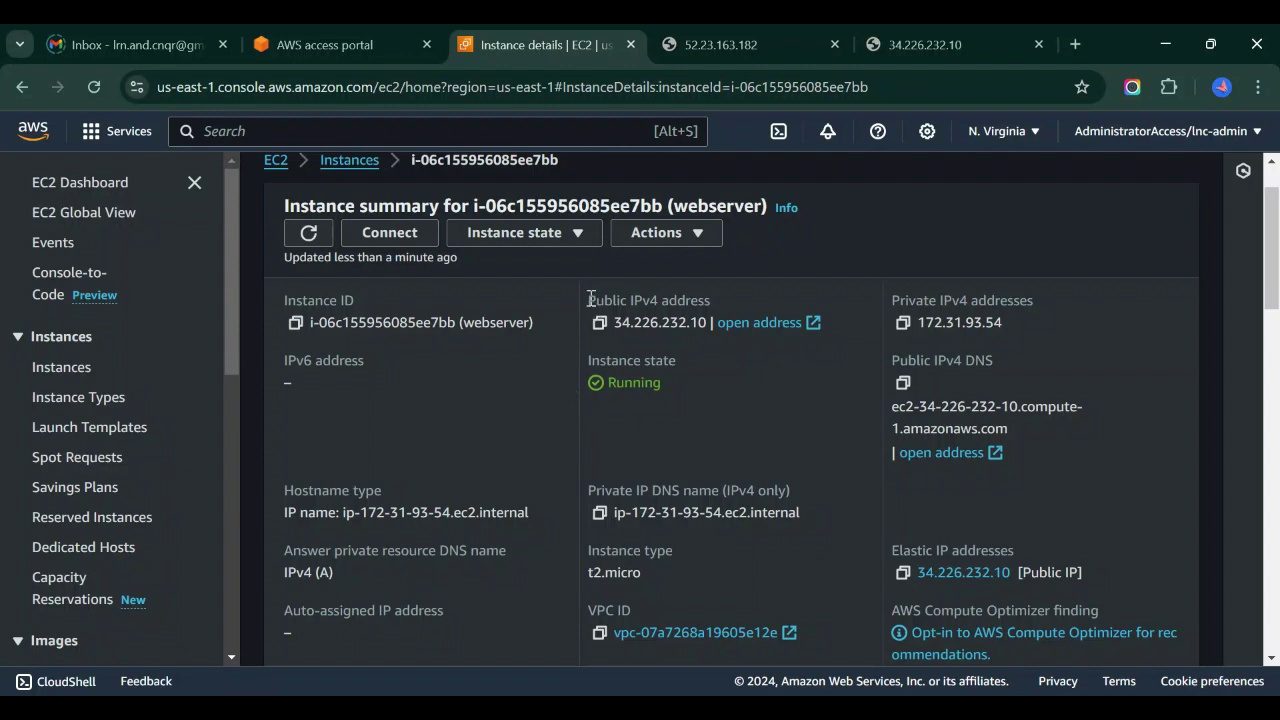
Step: Reload the web page at 34.226.232.10 to test access after the restart, and return to the instance details
{"action": "left_click", "coordinate": [920, 35]}
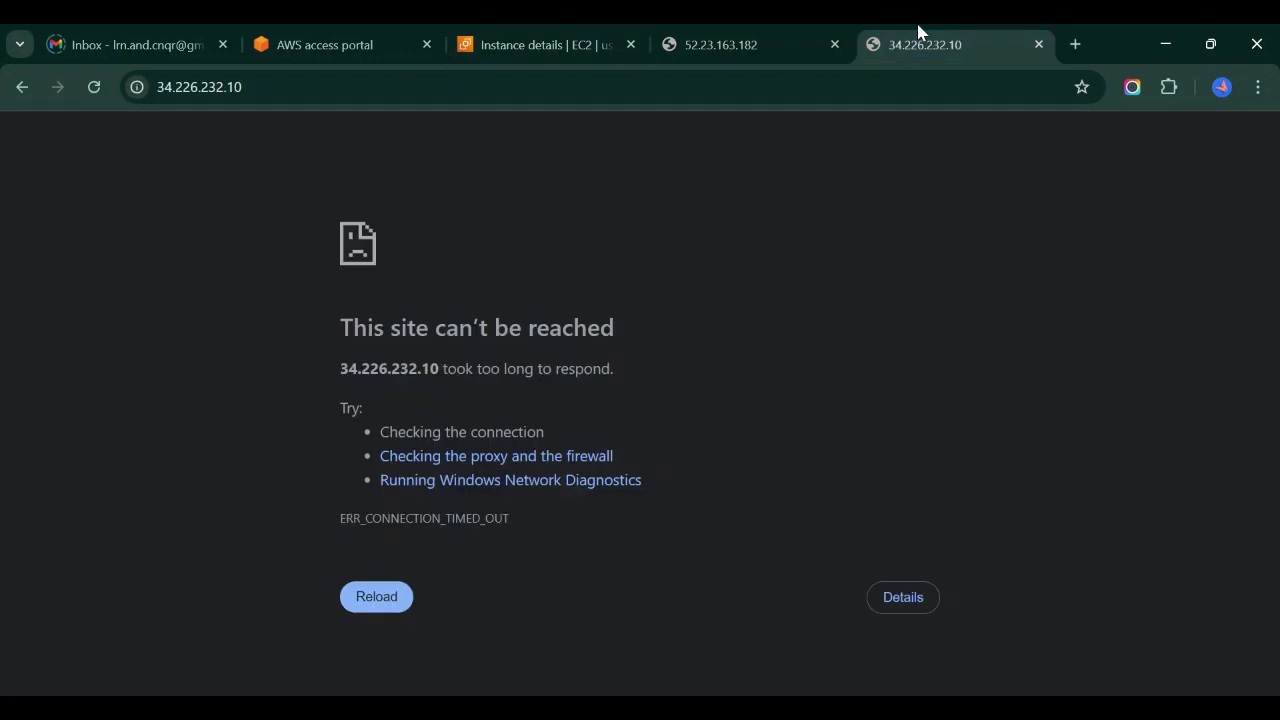
{"action": "left_click", "coordinate": [94, 87]}
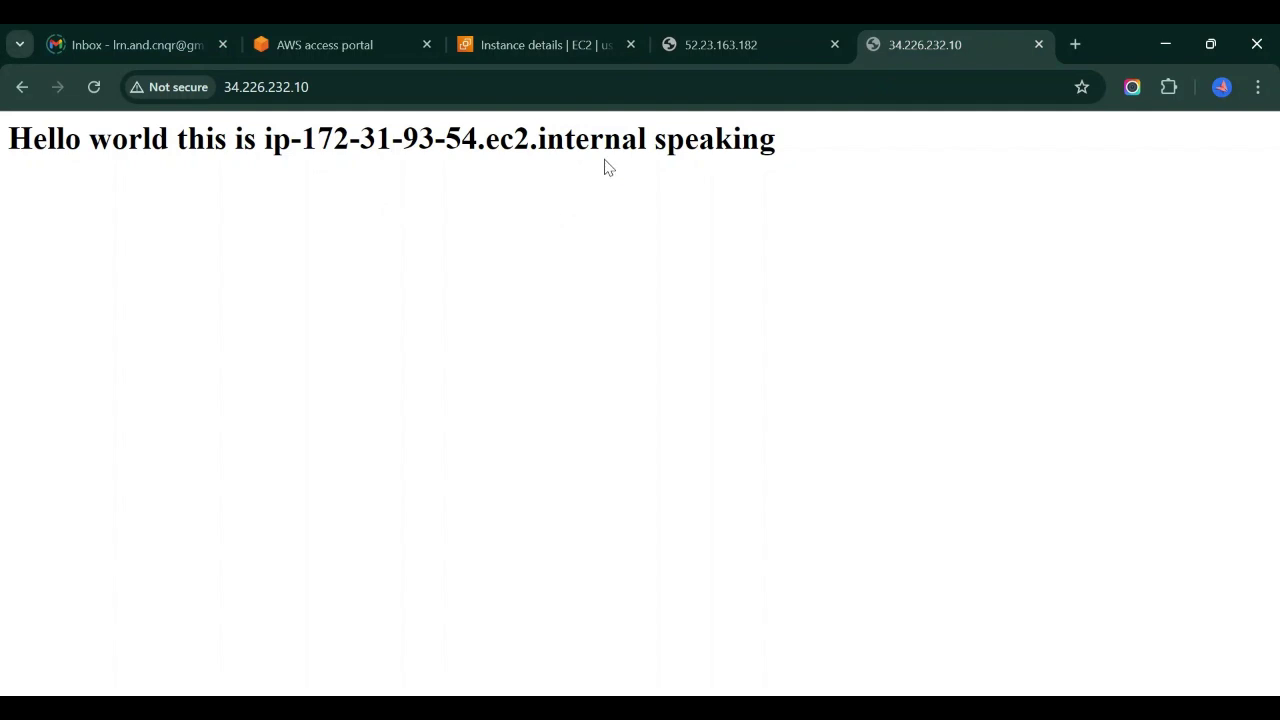
{"action": "left_click", "coordinate": [532, 38]}
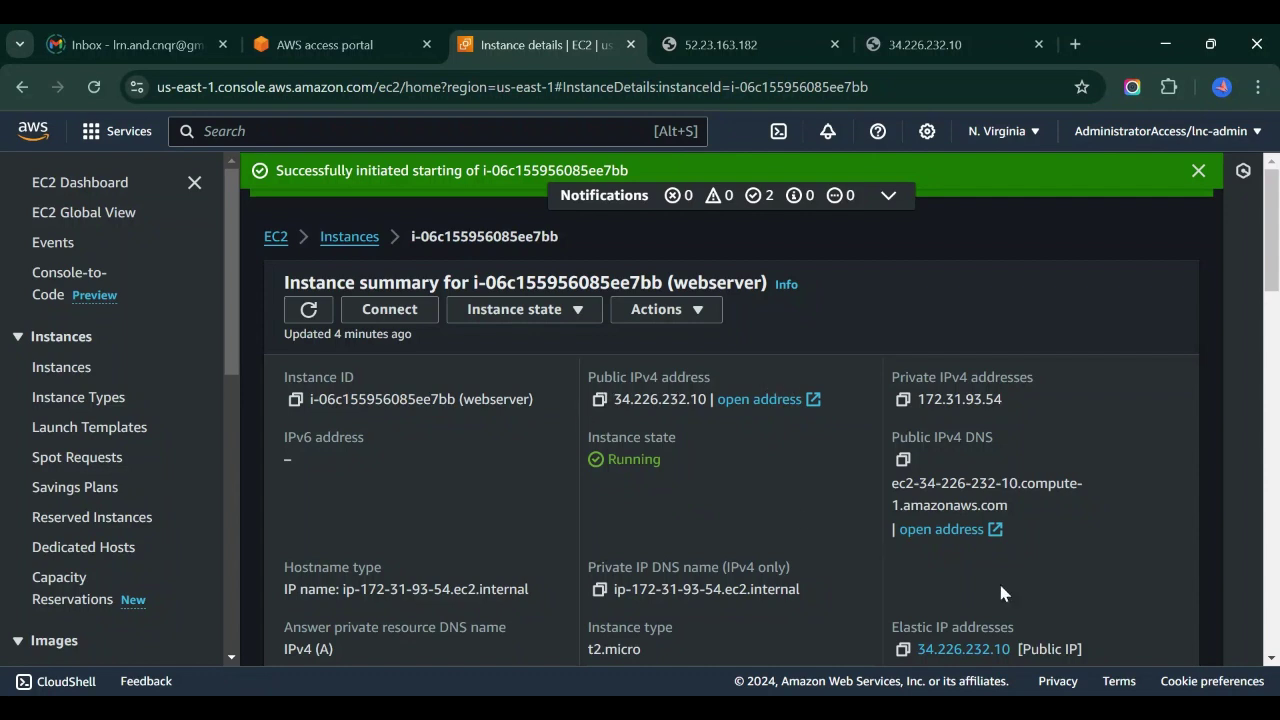
Step: Open the Elastic IP addresses list and disassociate the Elastic IP 34.226.232.10 from the webserver instance
{"action": "scroll", "coordinate": [1002, 593], "scroll_direction": "down", "scroll_amount": 1}
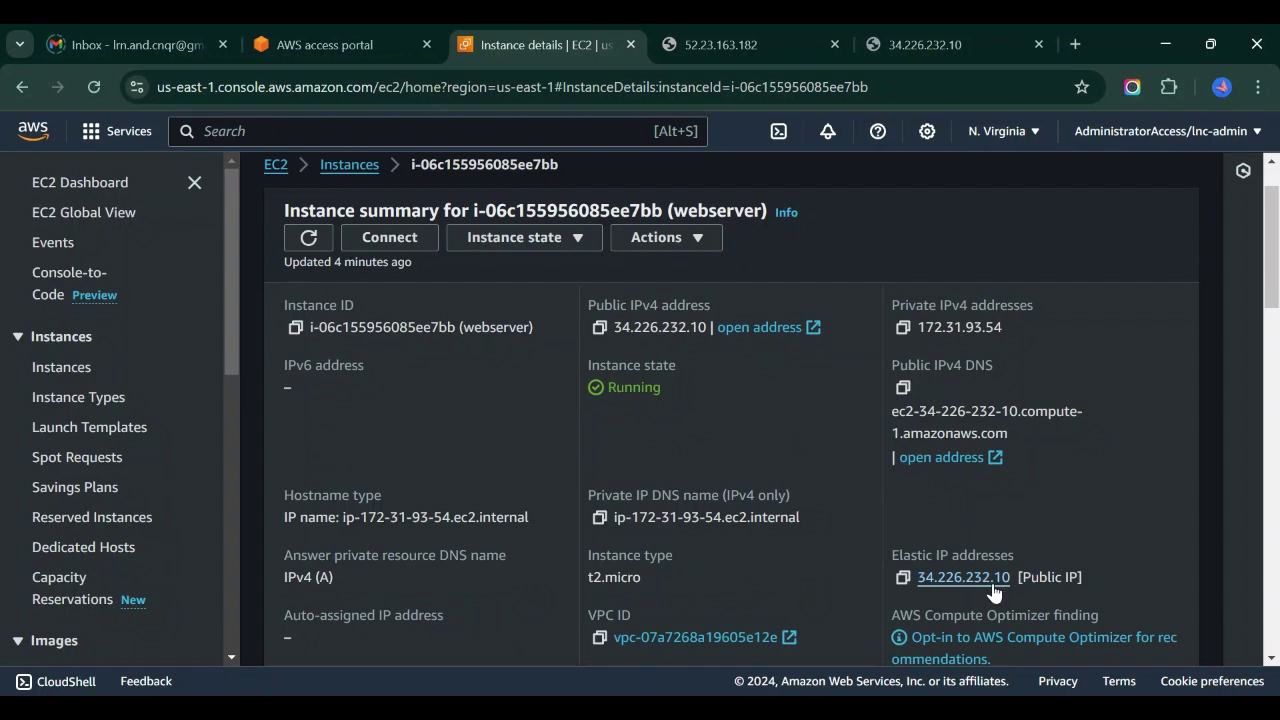
{"action": "scroll", "coordinate": [86, 540], "scroll_direction": "down", "scroll_amount": 6}
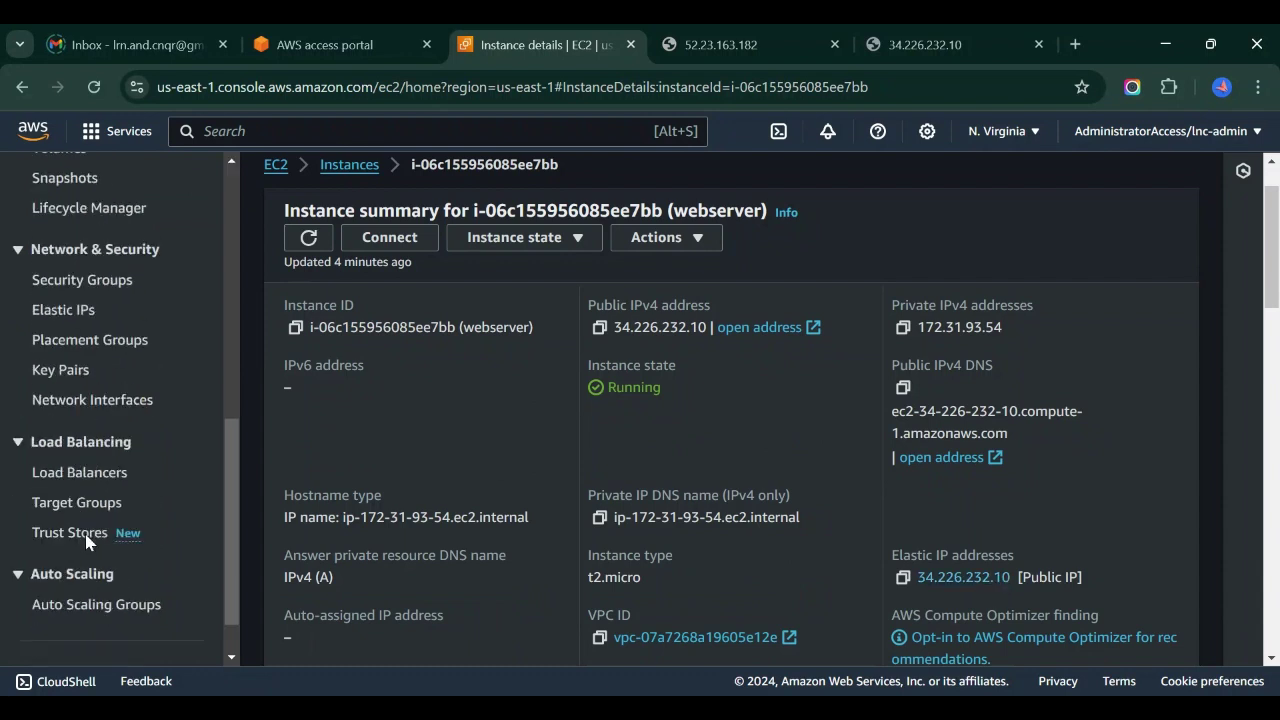
{"action": "scroll", "coordinate": [86, 540], "scroll_direction": "up", "scroll_amount": 2}
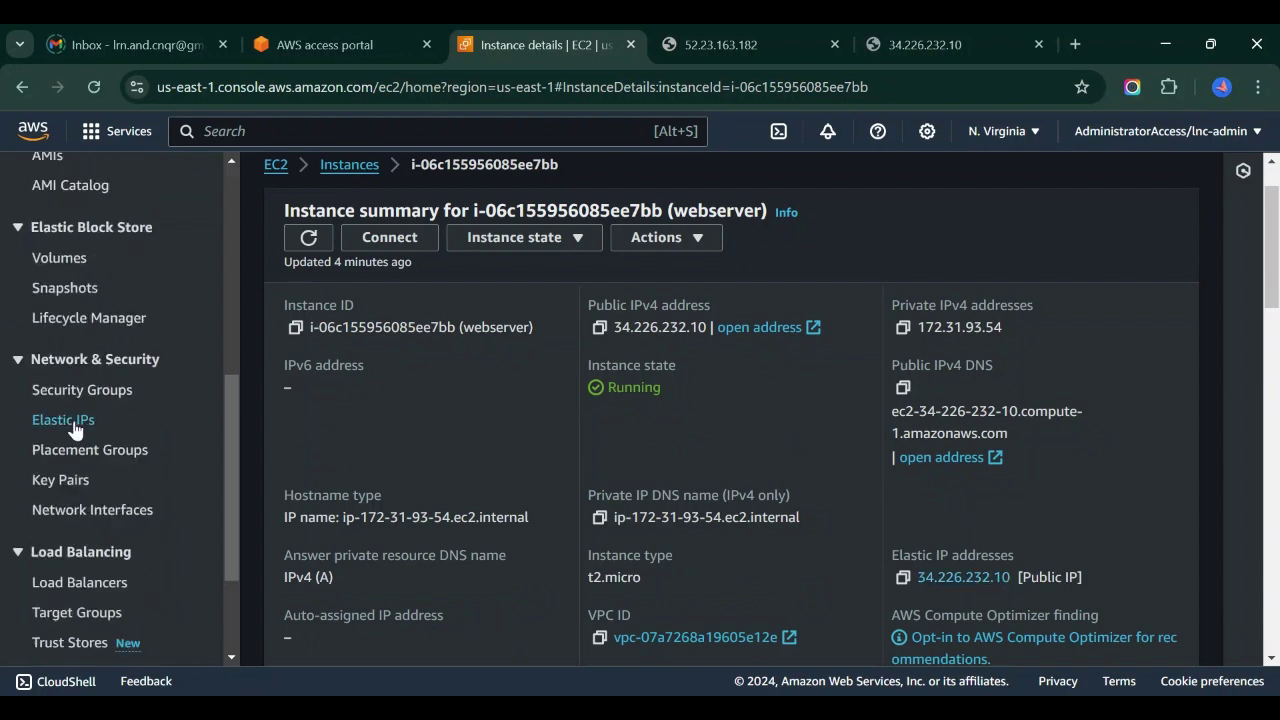
{"action": "left_click", "coordinate": [63, 420]}
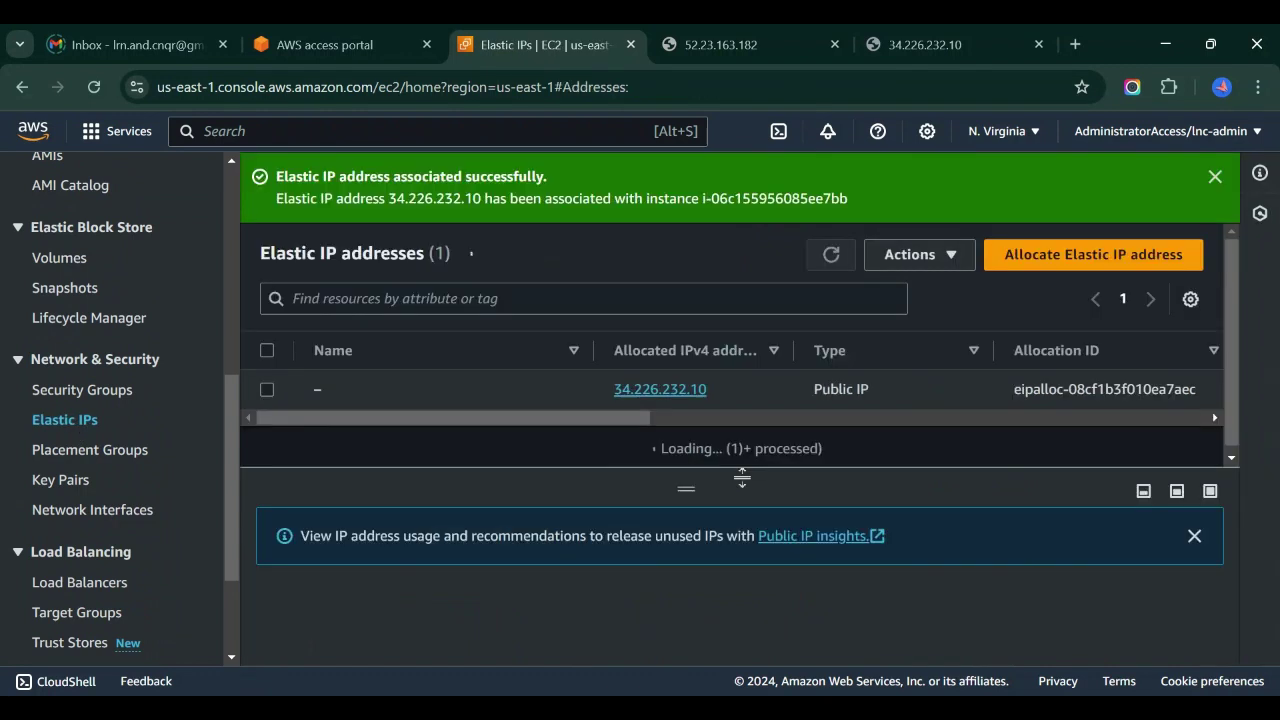
{"action": "left_click", "coordinate": [266, 390]}
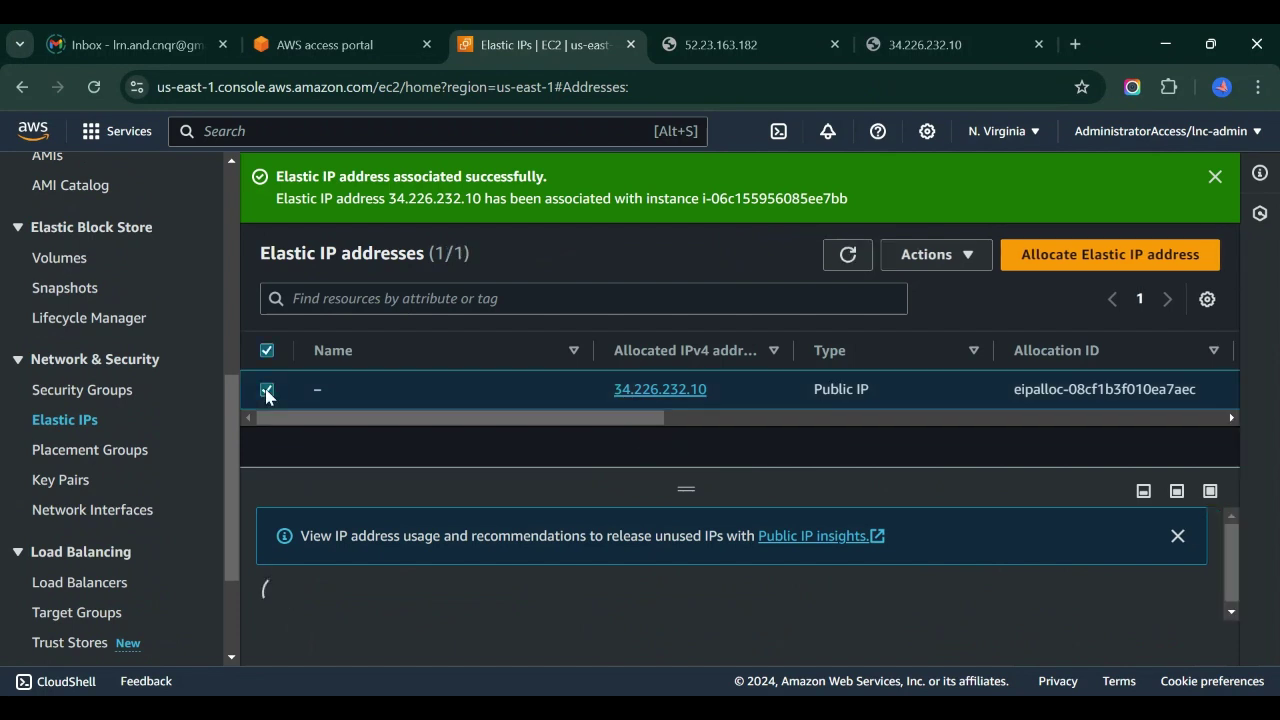
{"action": "left_click", "coordinate": [936, 258]}
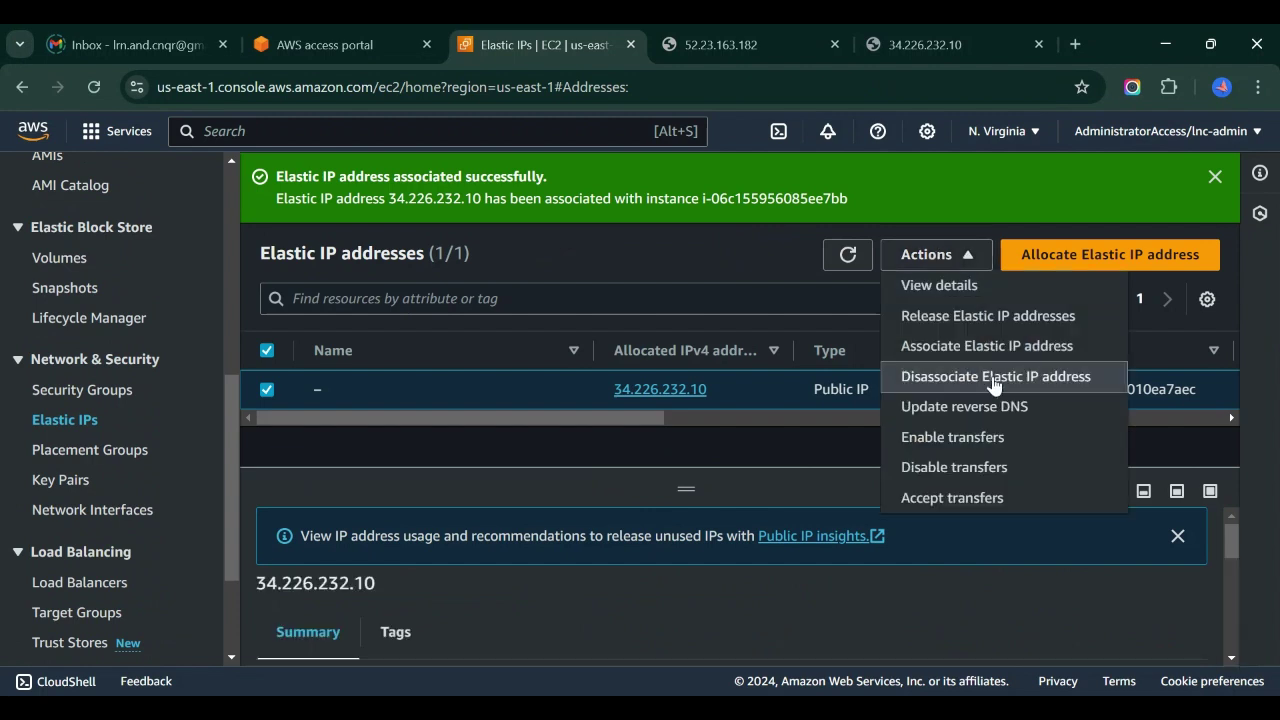
{"action": "left_click", "coordinate": [1026, 386]}
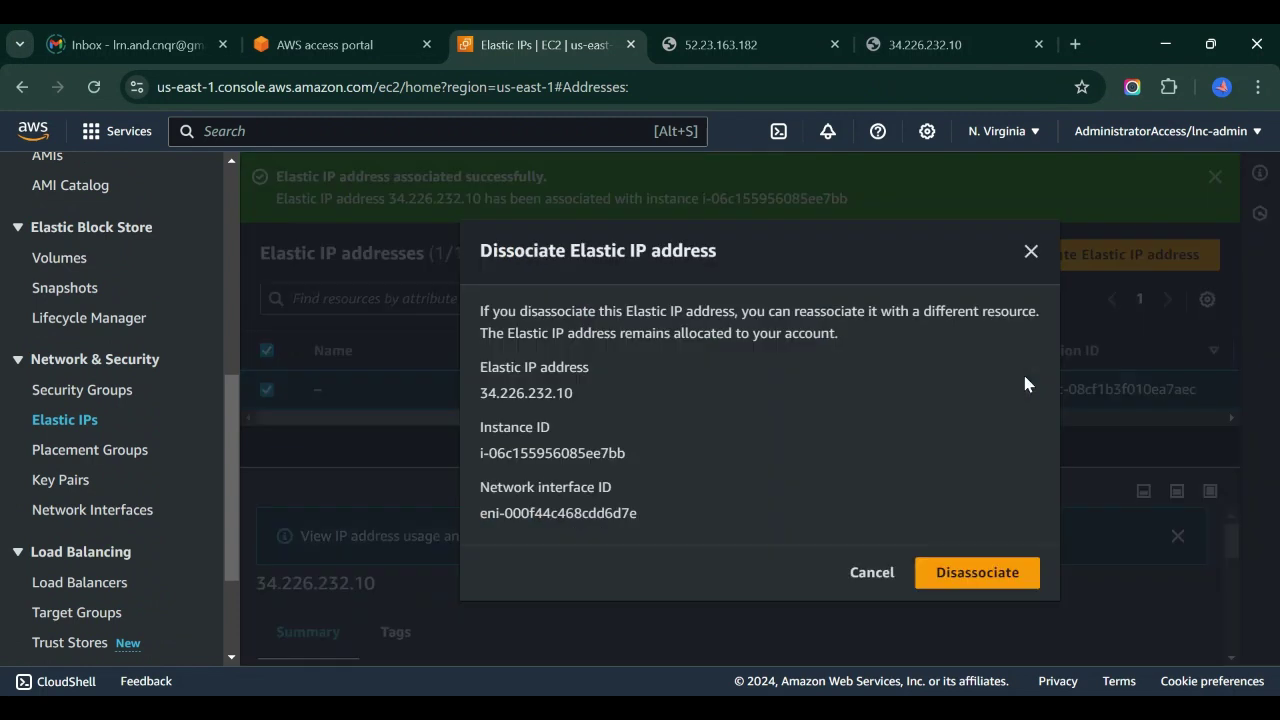
{"action": "left_click", "coordinate": [984, 572]}
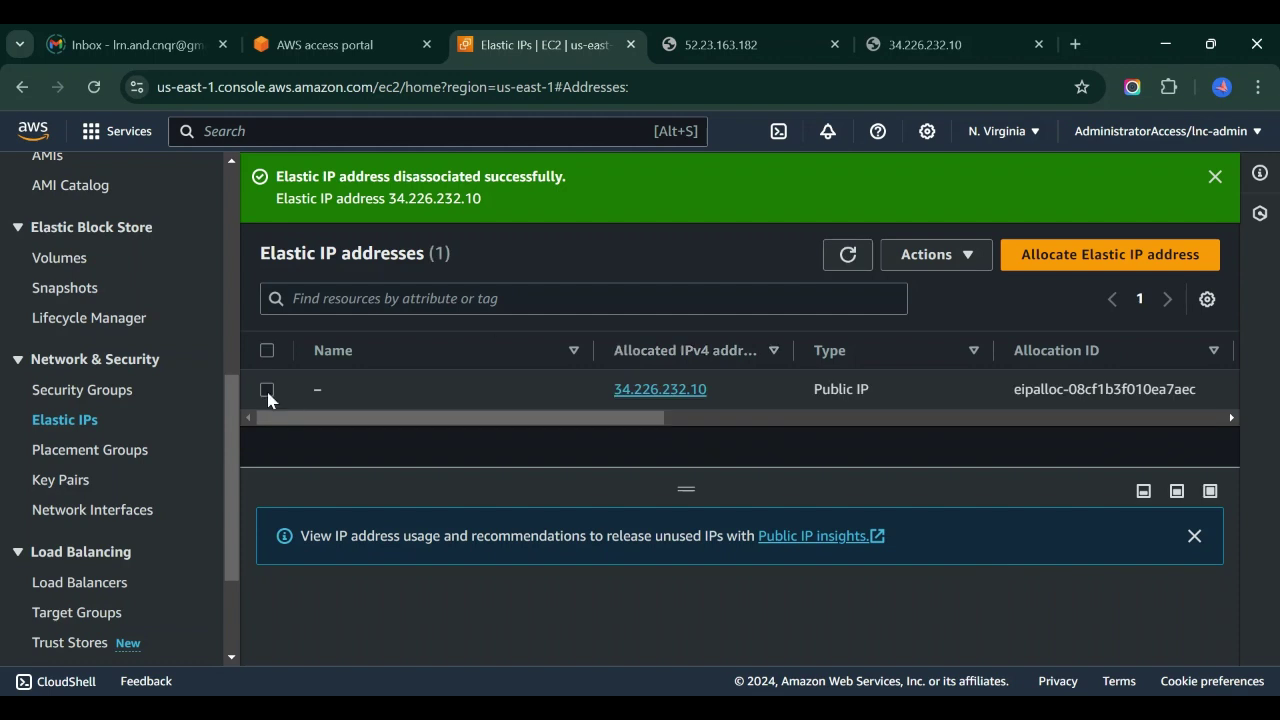
Step: Release the Elastic IP address 34.226.232.10 from the account
{"action": "left_click", "coordinate": [266, 389]}
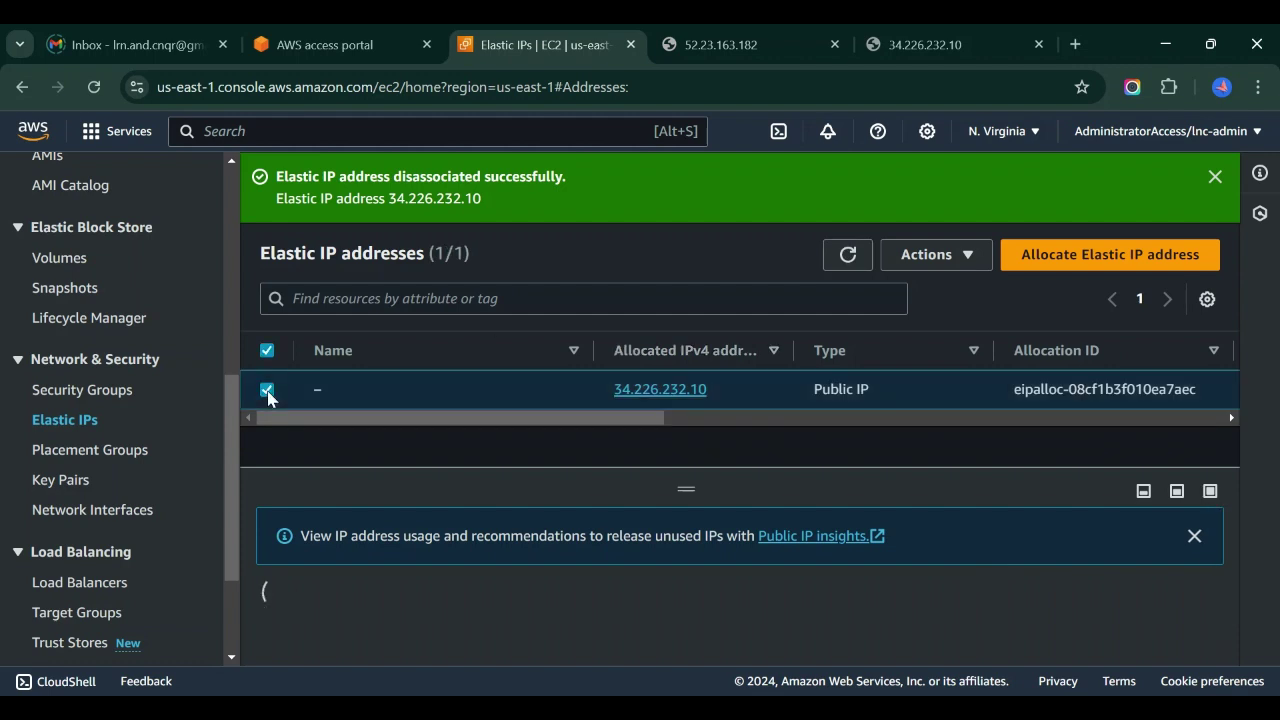
{"action": "left_click", "coordinate": [920, 258]}
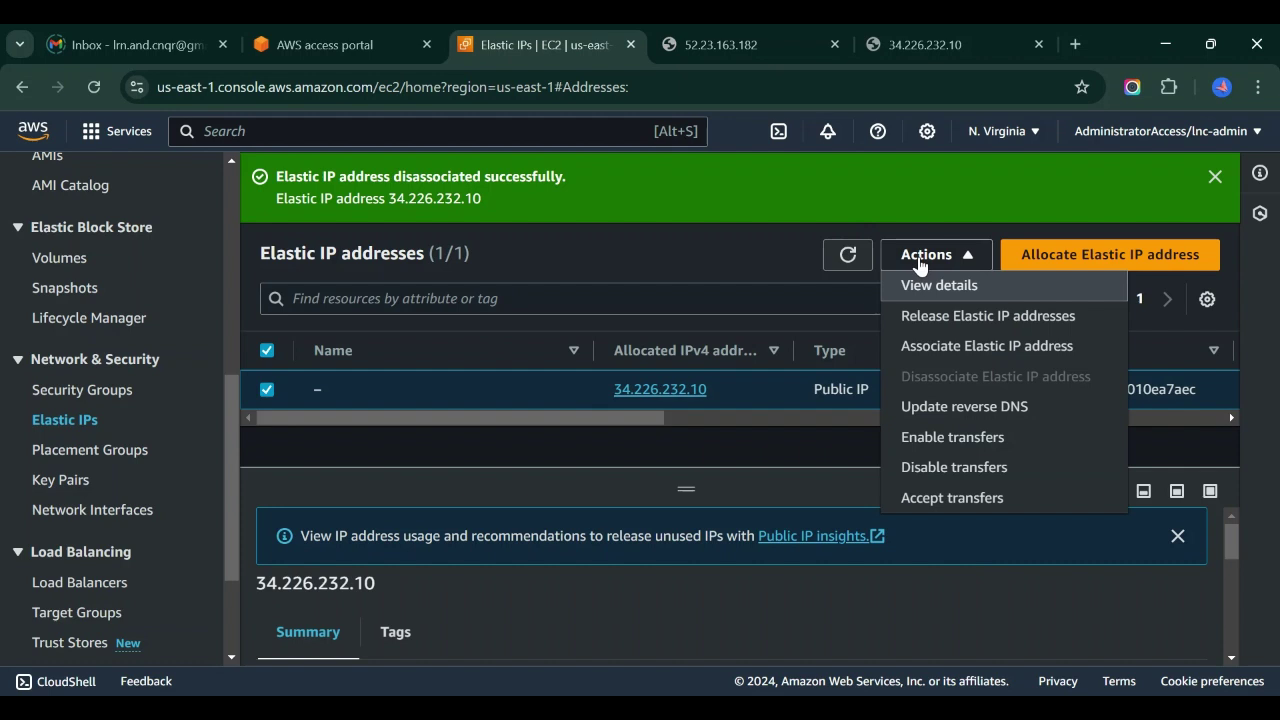
{"action": "left_click", "coordinate": [920, 316]}
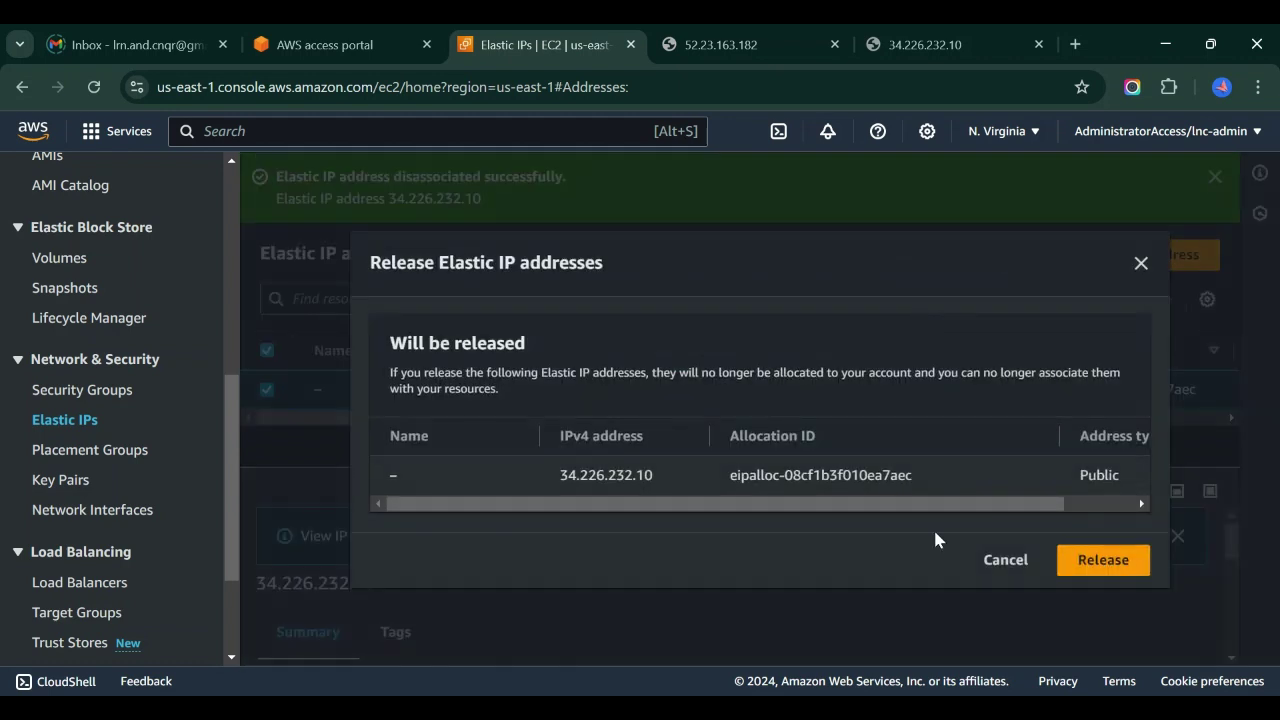
{"action": "left_click", "coordinate": [1088, 572]}
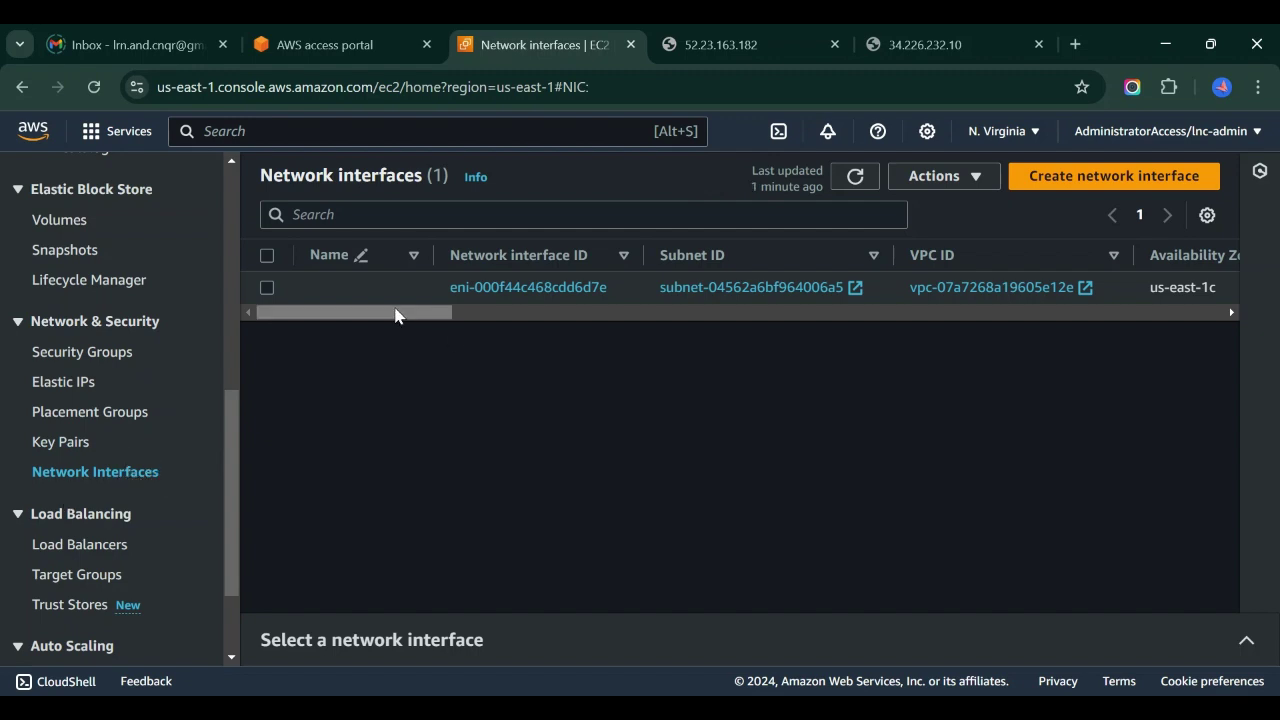
Step: Open network interface eni-000f44c468cdd6d7e and examine its security groups, subnet and IP address fields
{"action": "left_click_drag", "start_coordinate": [397, 317], "coordinate": [360, 330]}
{"action": "left_click", "coordinate": [509, 290]}
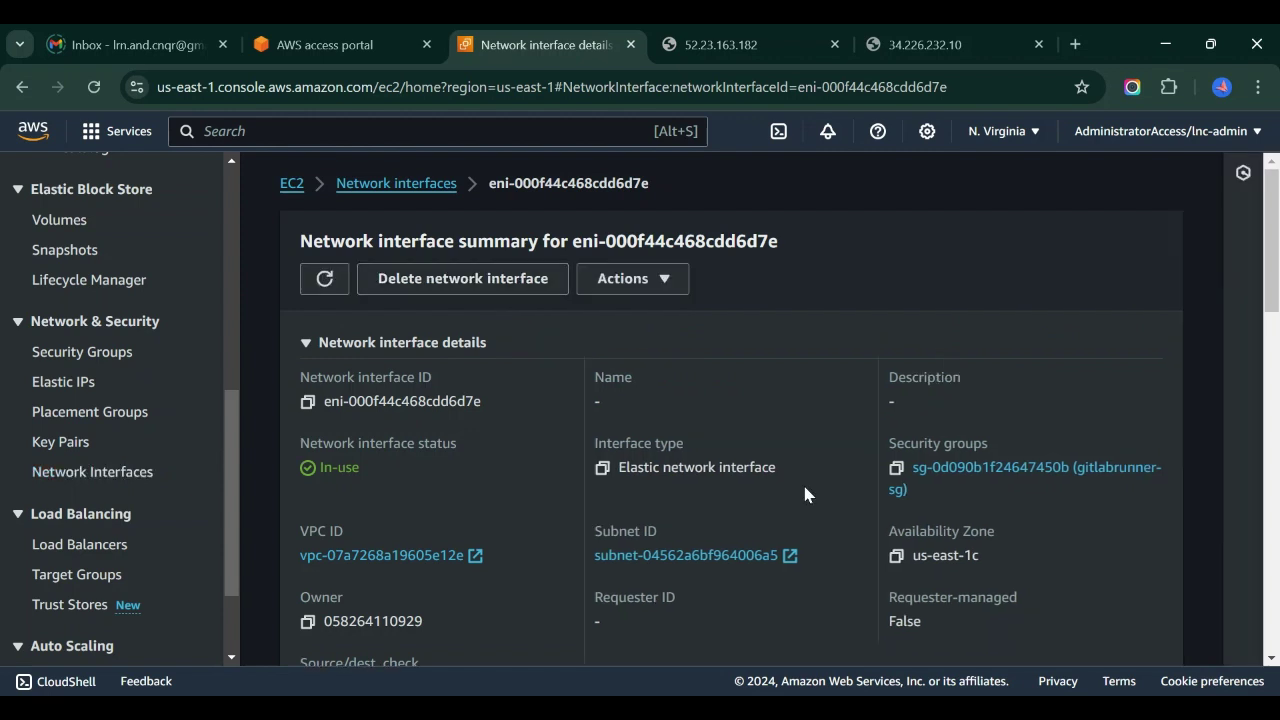
{"action": "scroll", "coordinate": [805, 494], "scroll_direction": "down", "scroll_amount": 3}
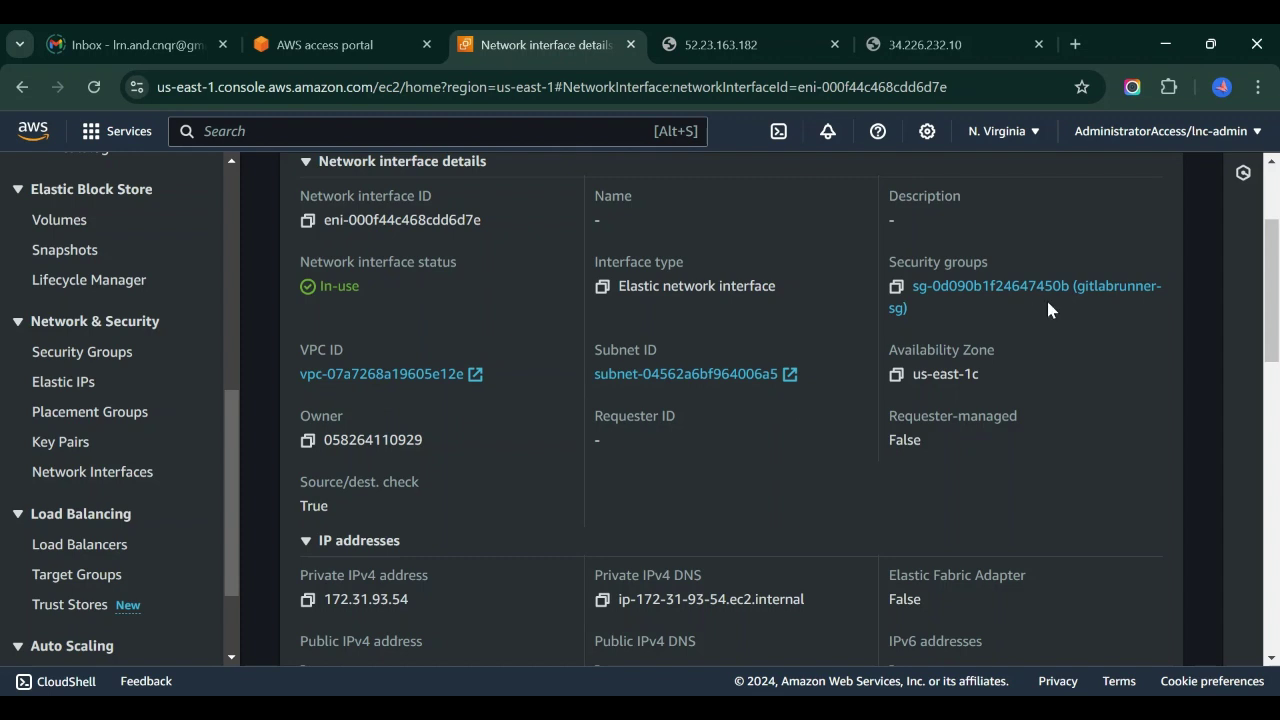
{"action": "scroll", "coordinate": [713, 514], "scroll_direction": "down", "scroll_amount": 1}
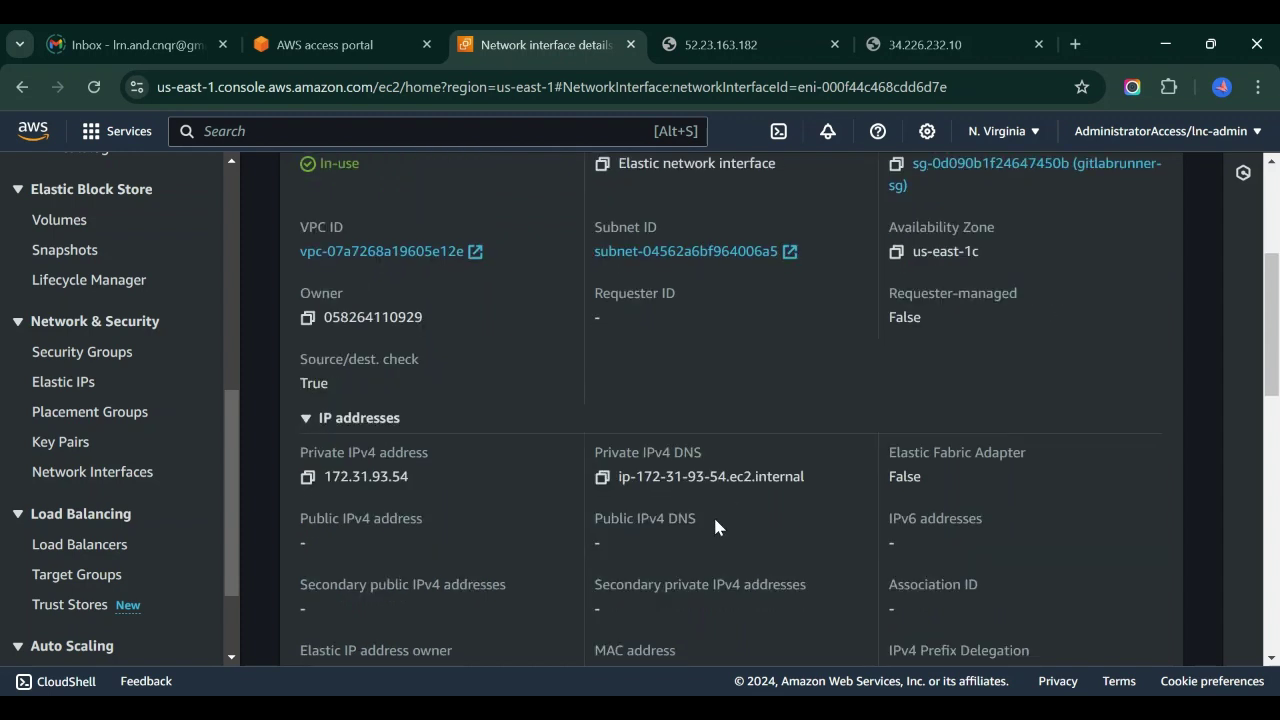
{"action": "scroll", "coordinate": [405, 355], "scroll_direction": "down", "scroll_amount": 2}
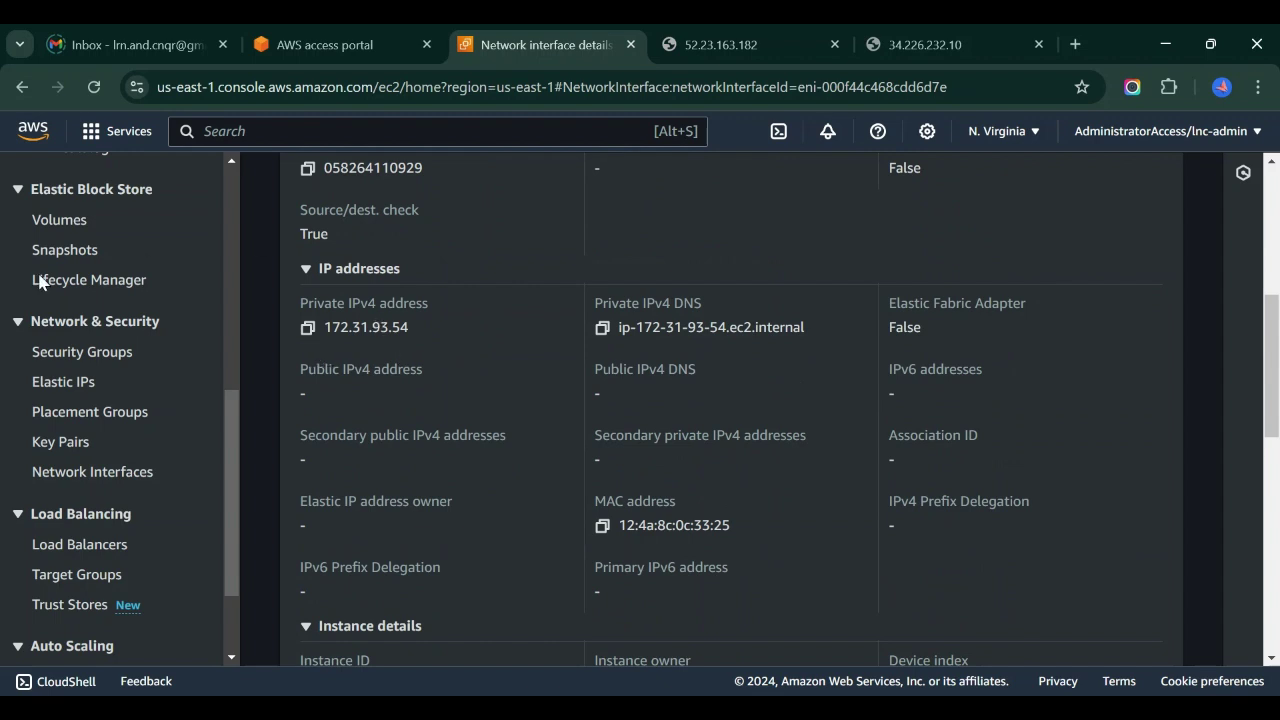
{"action": "scroll", "coordinate": [55, 410], "scroll_direction": "up", "scroll_amount": 5}
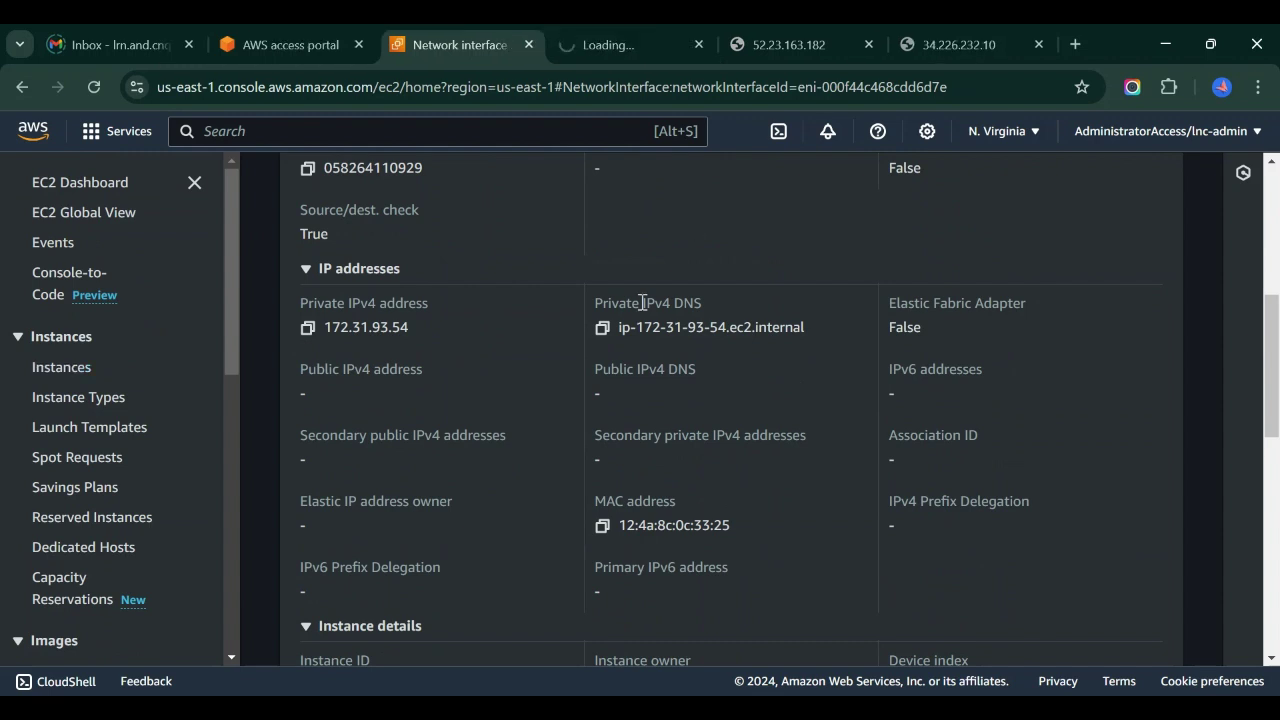
Step: Examine the network interface's instance details, attachment, idle connection tracking timeouts and flow logs
{"action": "scroll", "coordinate": [685, 492], "scroll_direction": "down", "scroll_amount": 3}
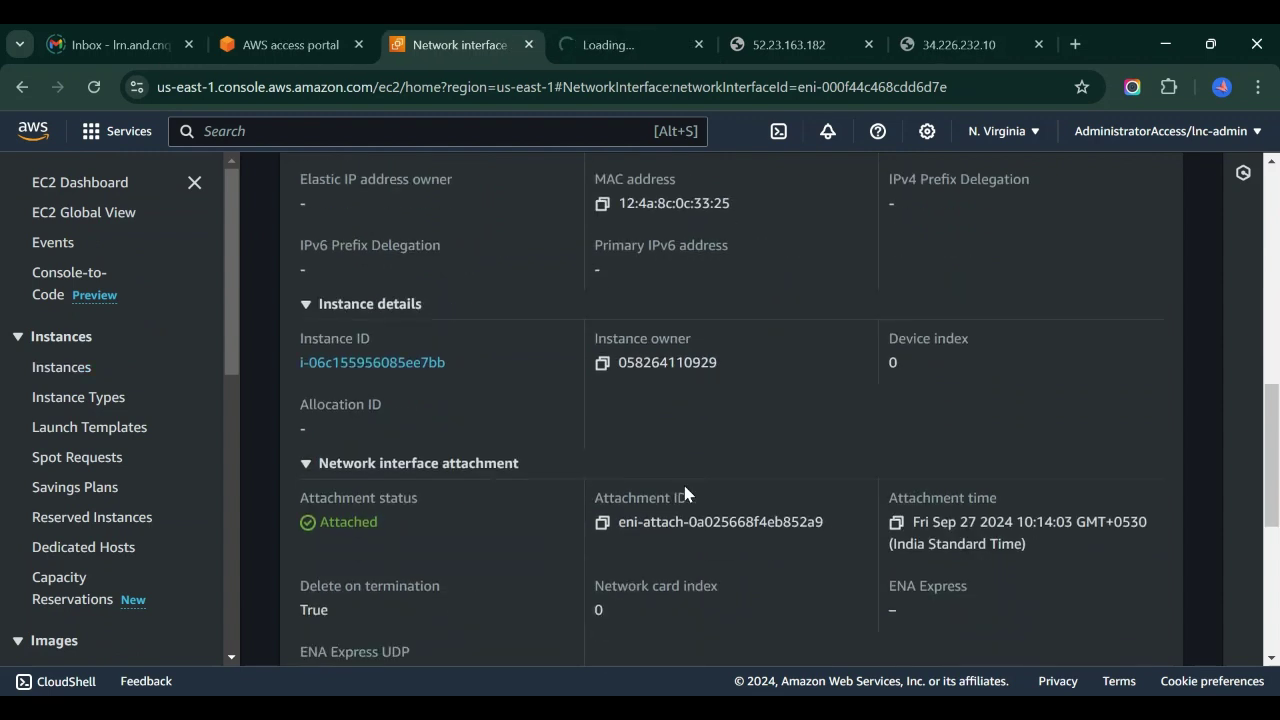
{"action": "scroll", "coordinate": [685, 492], "scroll_direction": "down", "scroll_amount": 5}
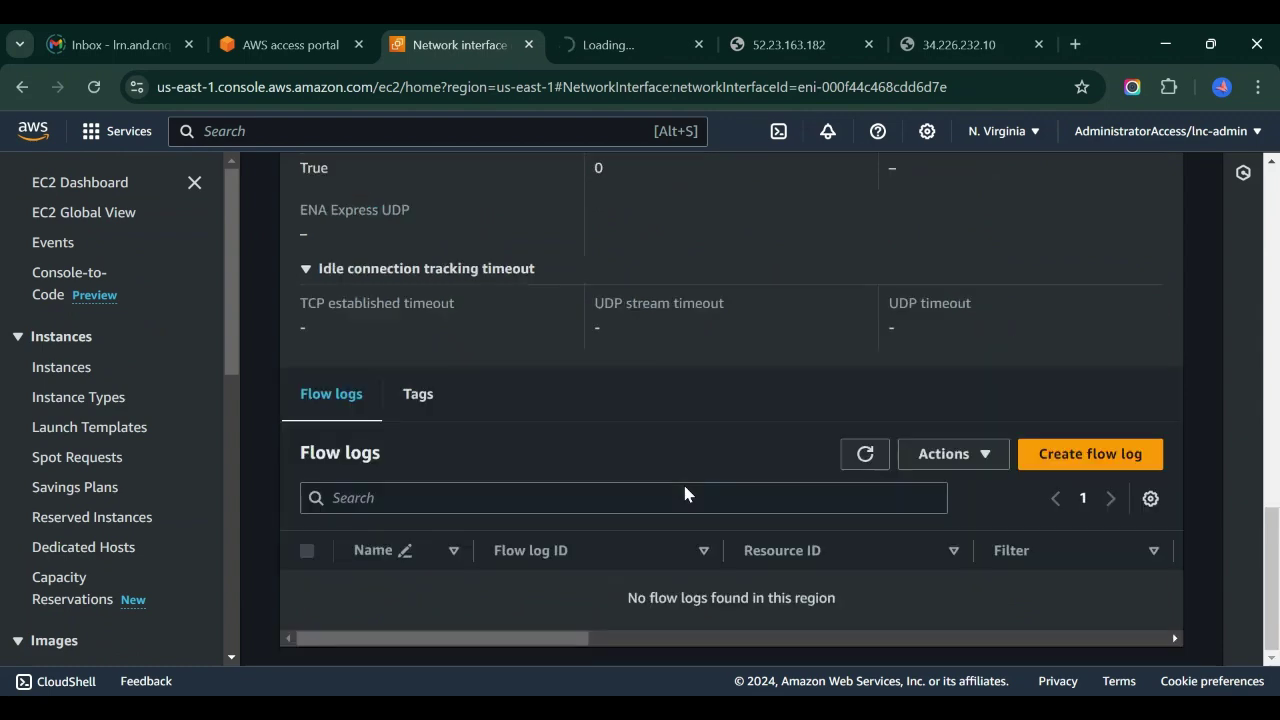
{"action": "scroll", "coordinate": [714, 400], "scroll_direction": "up", "scroll_amount": 10}
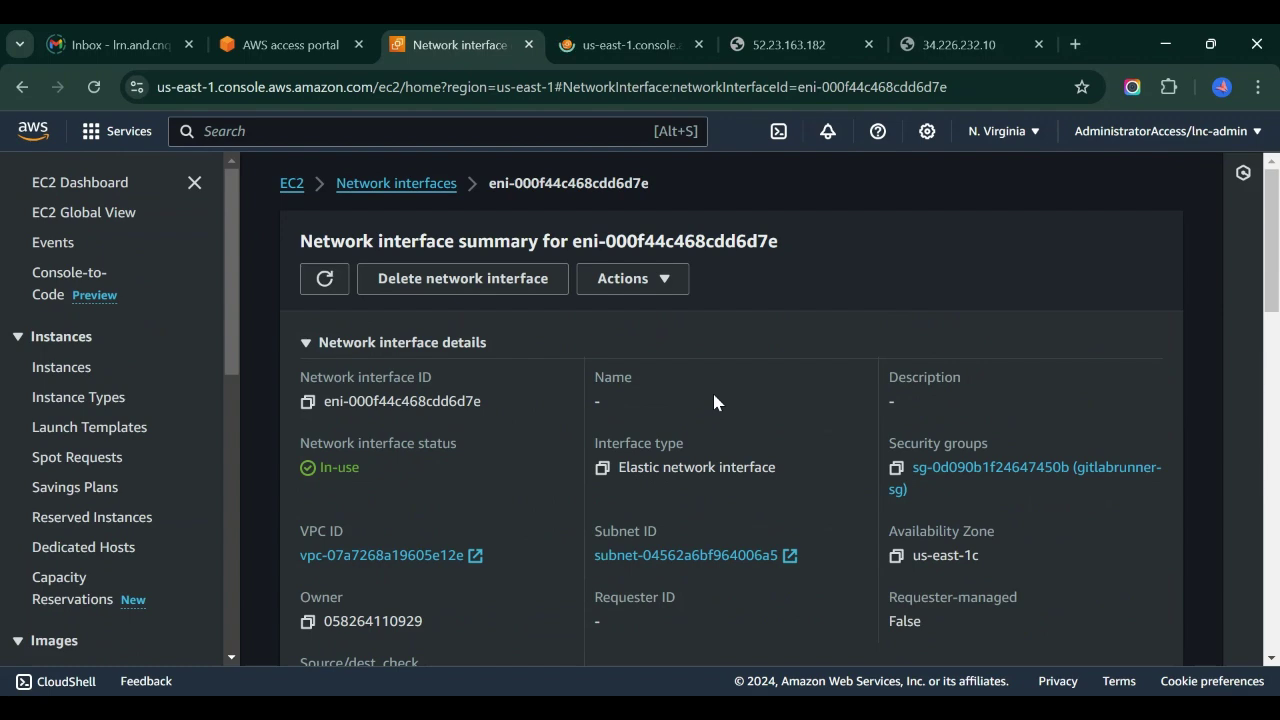
{"action": "scroll", "coordinate": [714, 402], "scroll_direction": "down", "scroll_amount": 5}
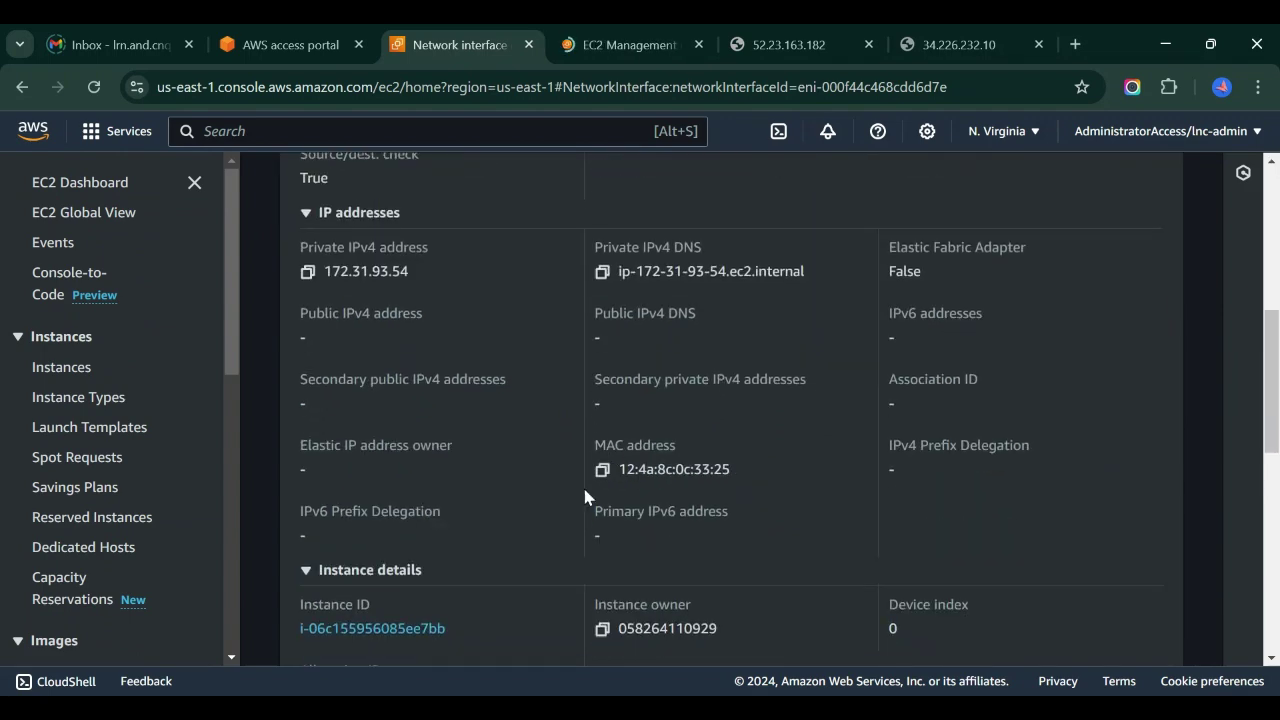
{"action": "scroll", "coordinate": [586, 497], "scroll_direction": "down", "scroll_amount": 3}
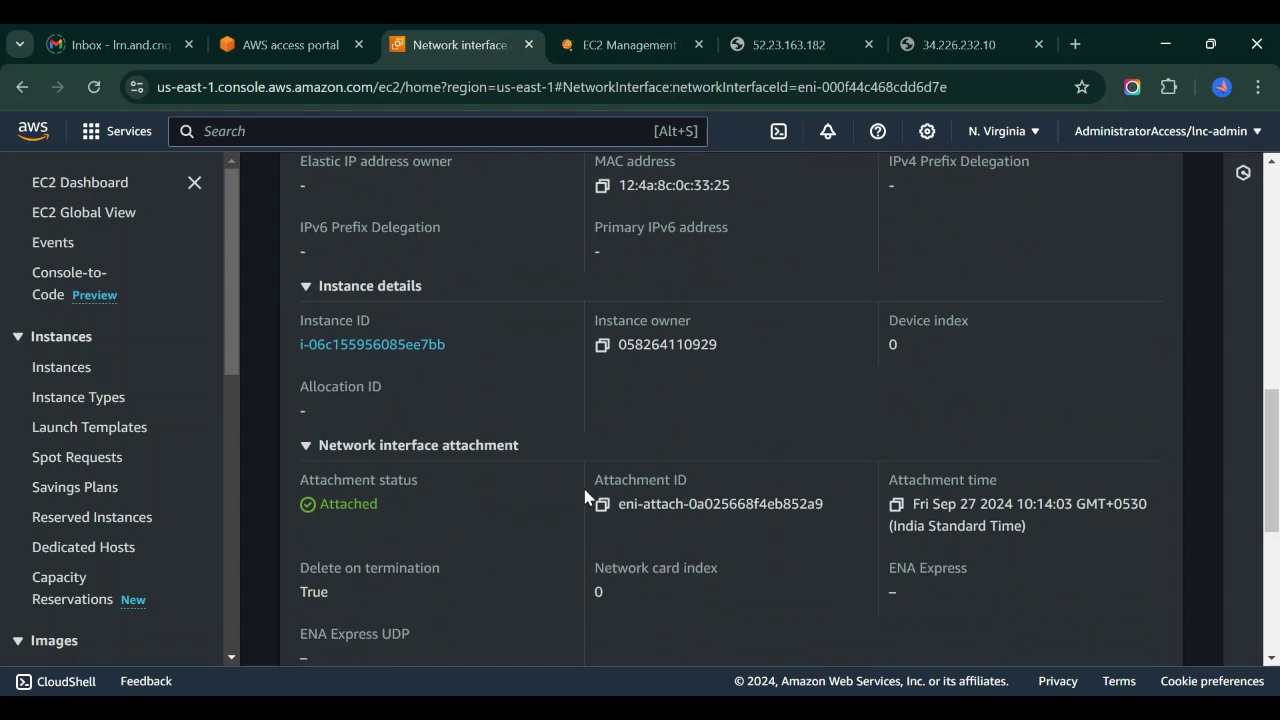
{"action": "scroll", "coordinate": [690, 446], "scroll_direction": "down", "scroll_amount": 4}
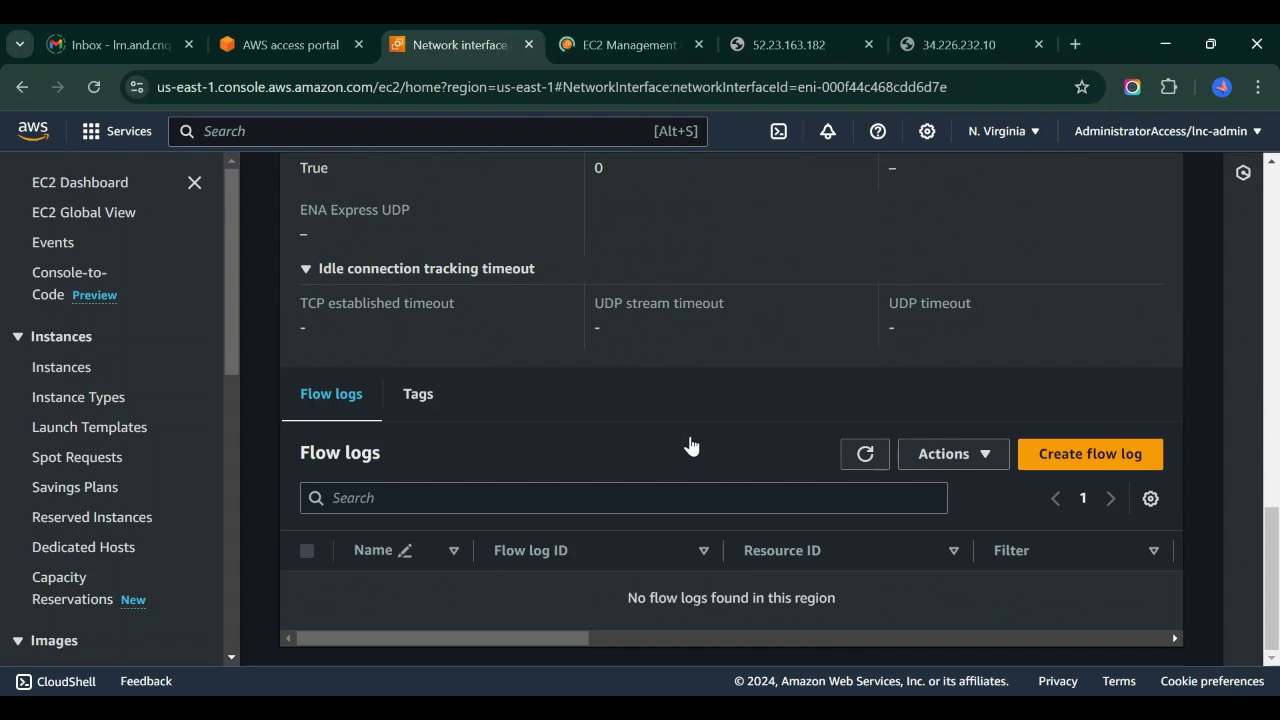
{"action": "scroll", "coordinate": [690, 446], "scroll_direction": "up", "scroll_amount": 8}
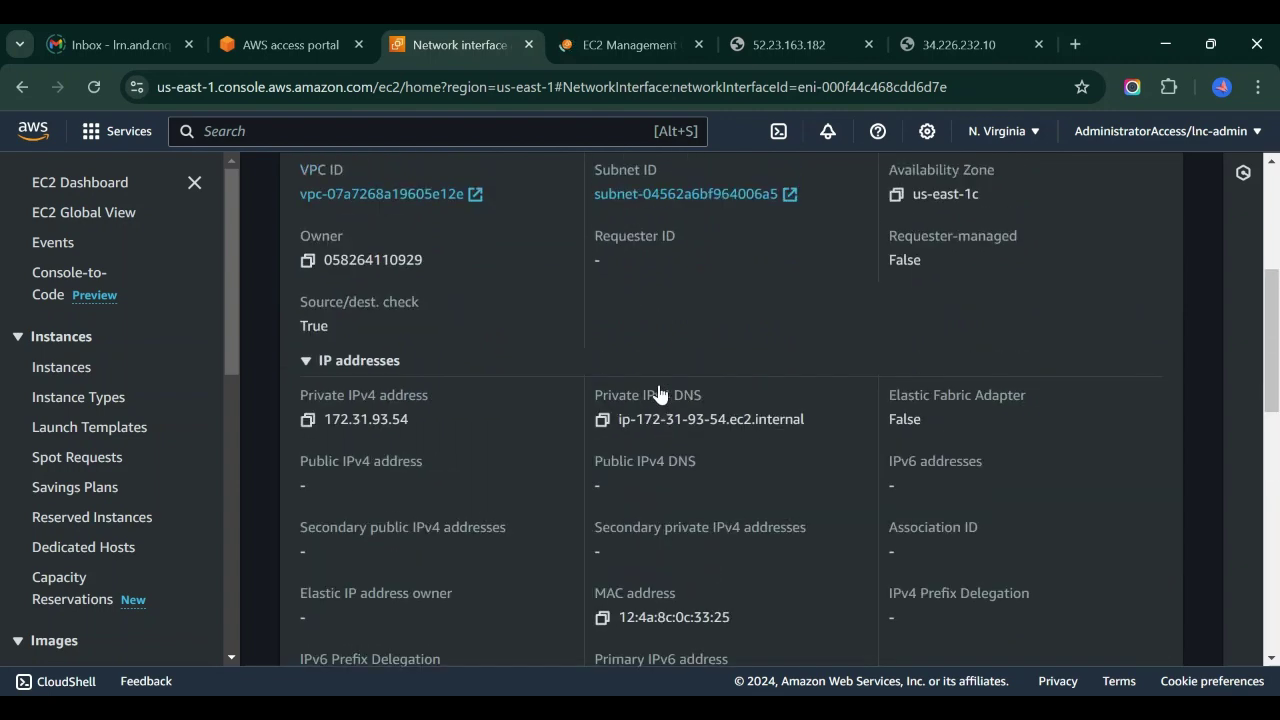
{"action": "scroll", "coordinate": [659, 394], "scroll_direction": "up", "scroll_amount": 4}
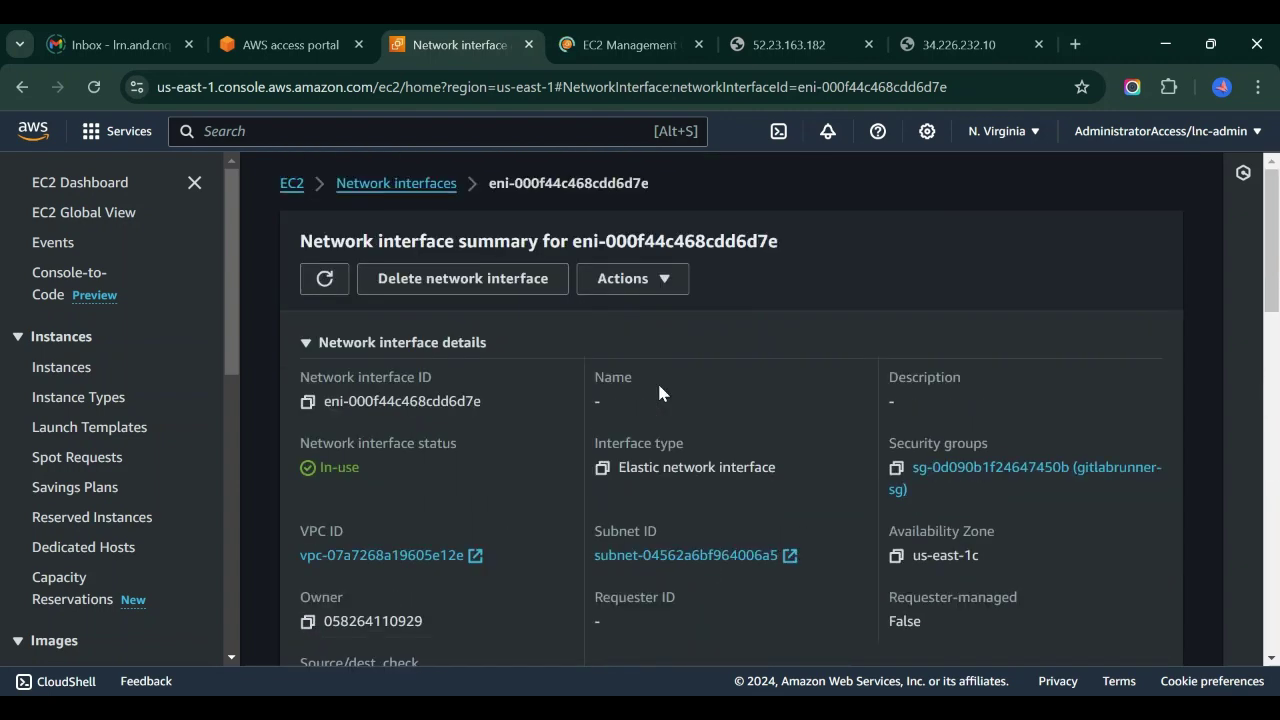
{"action": "scroll", "coordinate": [659, 394], "scroll_direction": "down", "scroll_amount": 10}
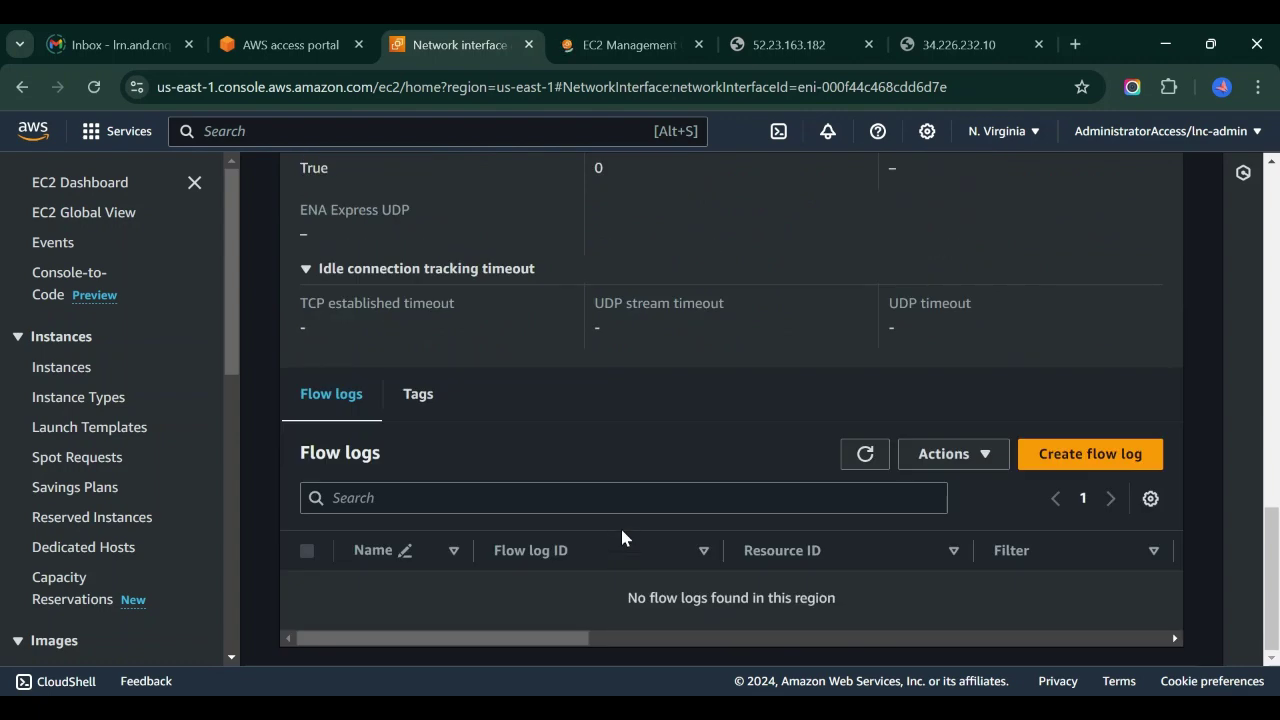
{"action": "scroll", "coordinate": [617, 352], "scroll_direction": "up", "scroll_amount": 8}
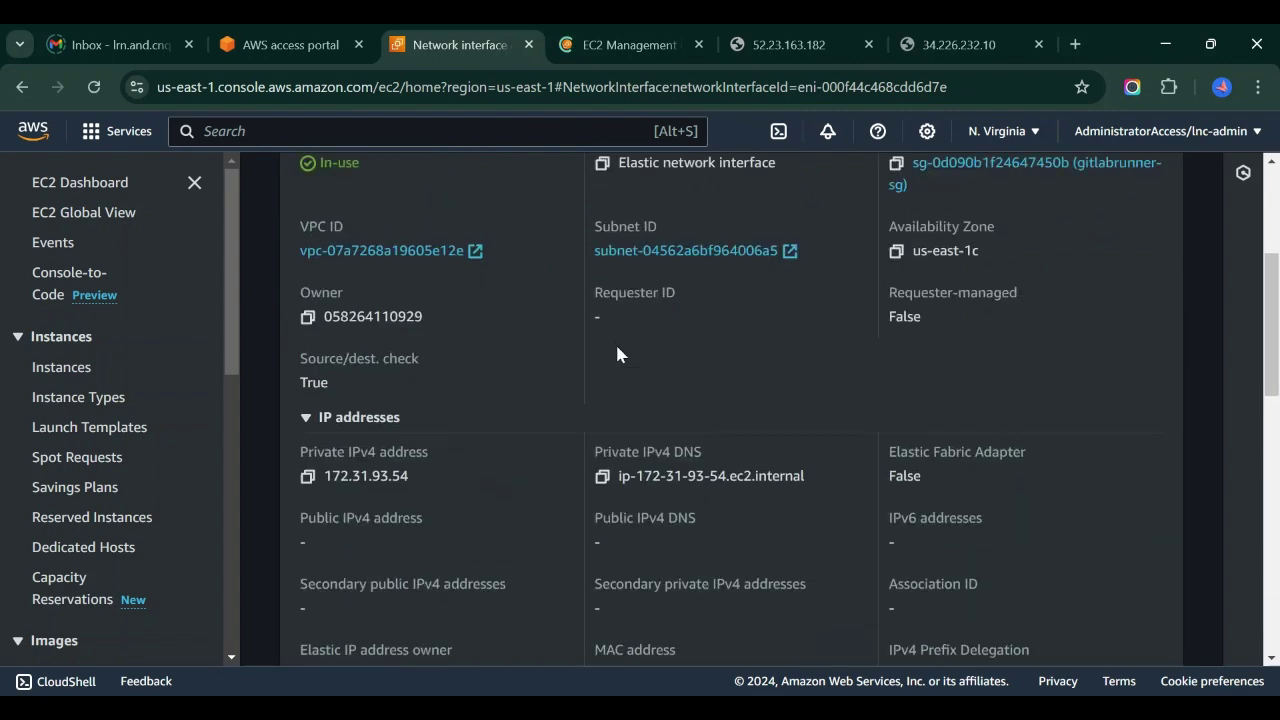
{"action": "scroll", "coordinate": [617, 352], "scroll_direction": "up", "scroll_amount": 1}
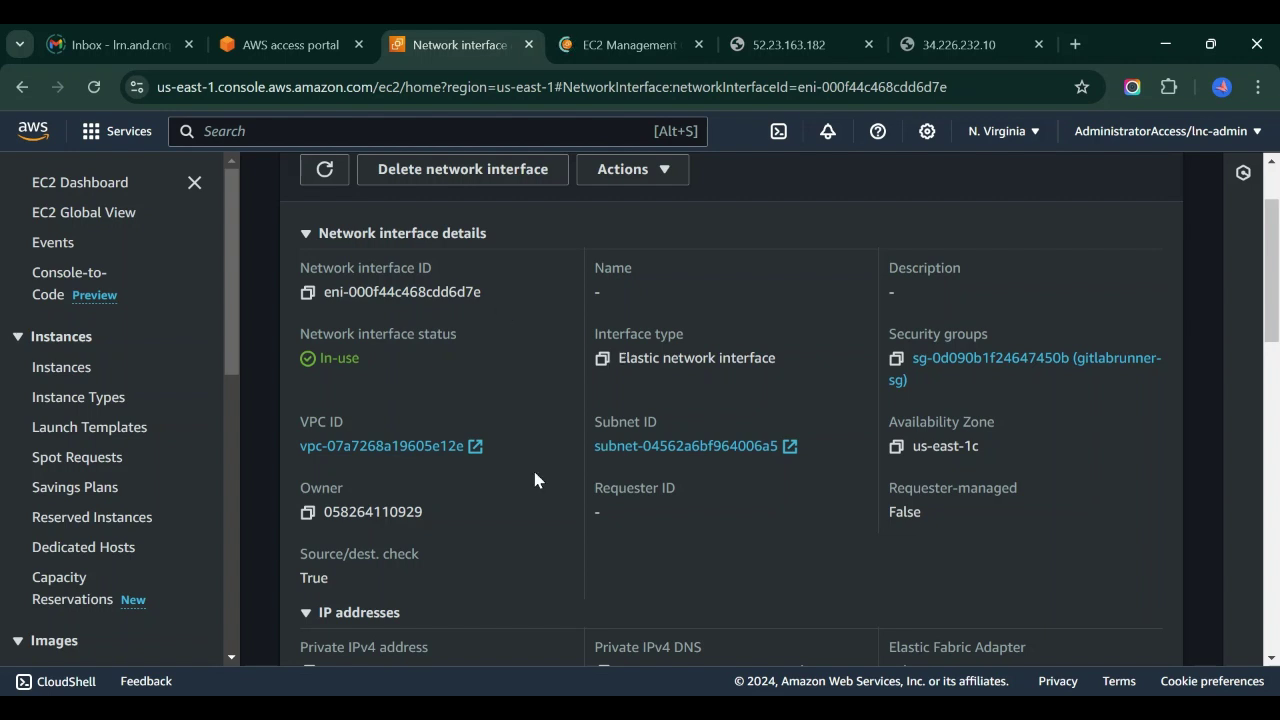
Step: Compare the webserver instance's private IPv4 address with the private IPv4 address of its network interface
{"action": "scroll", "coordinate": [80, 511], "scroll_direction": "down", "scroll_amount": 6}
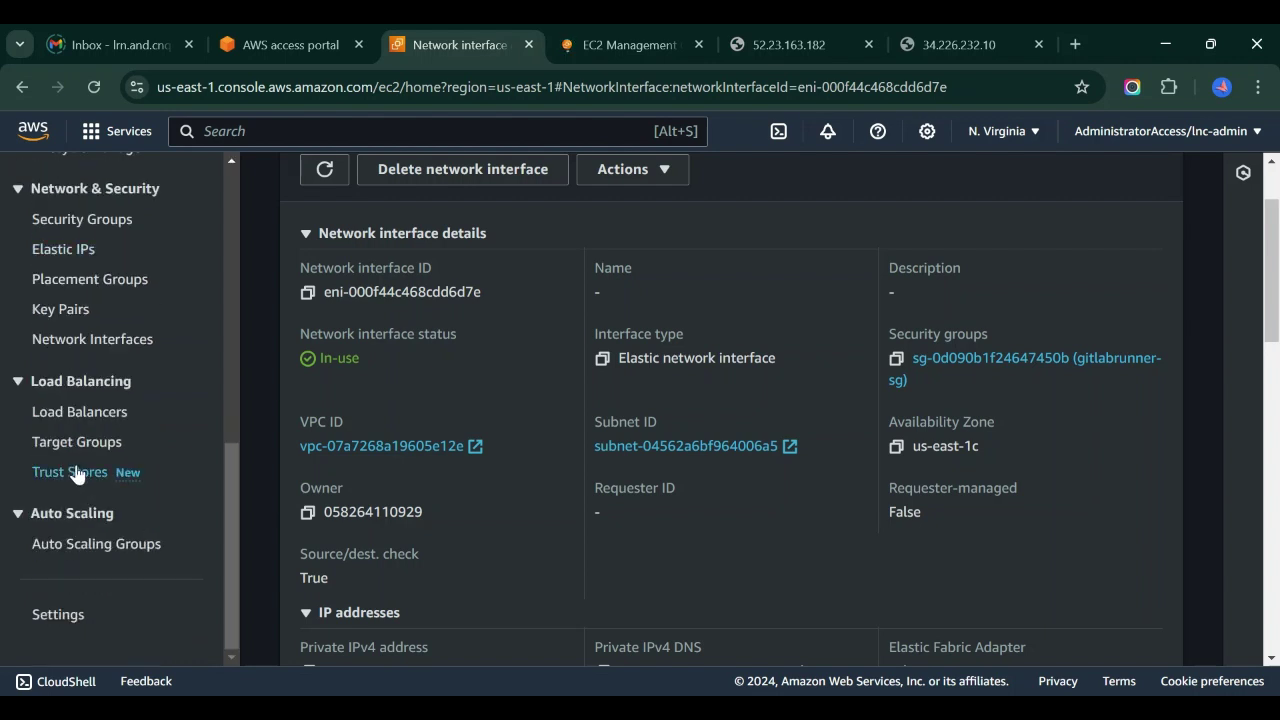
{"action": "left_click", "coordinate": [78, 345]}
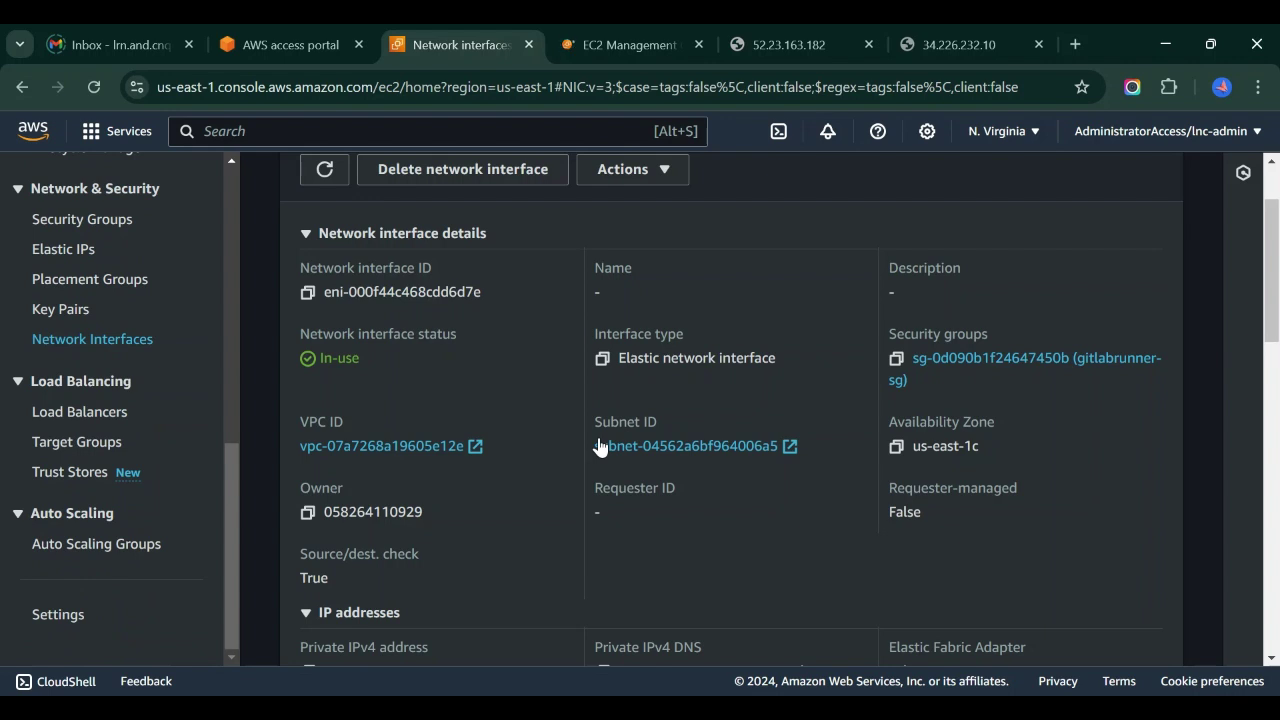
{"action": "left_click", "coordinate": [588, 40]}
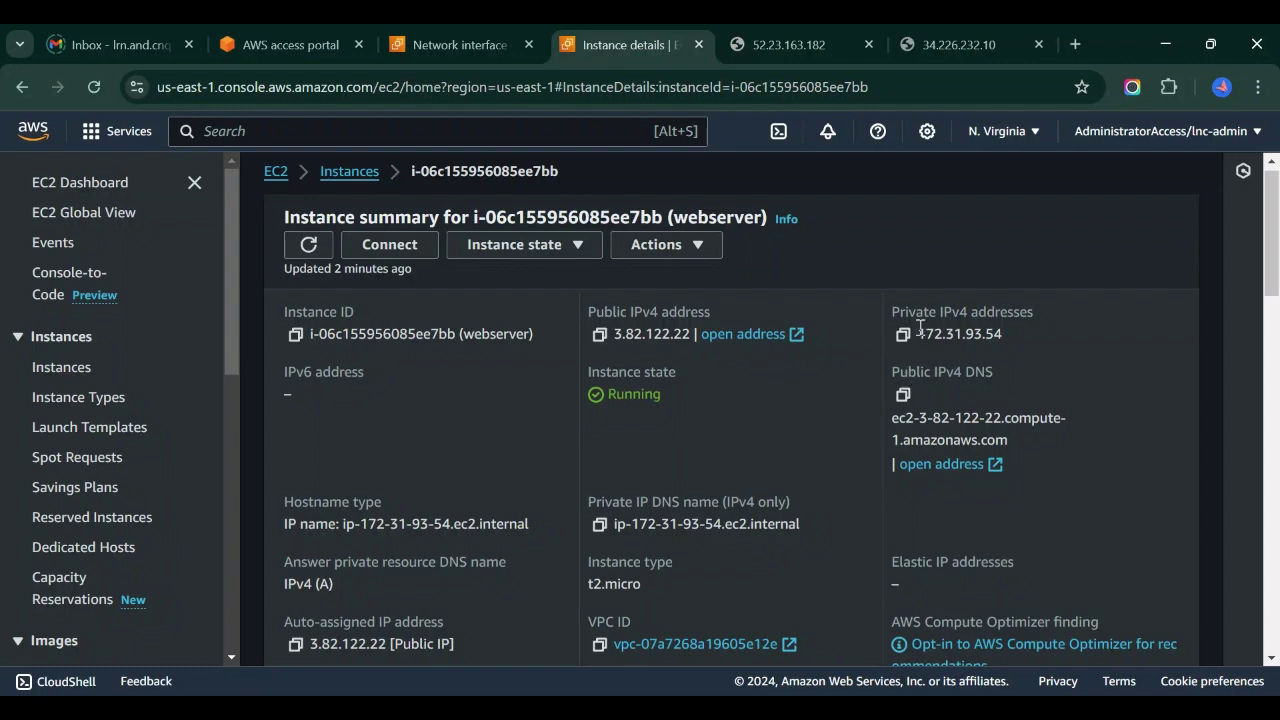
{"action": "left_click_drag", "start_coordinate": [920, 327], "coordinate": [1019, 340]}
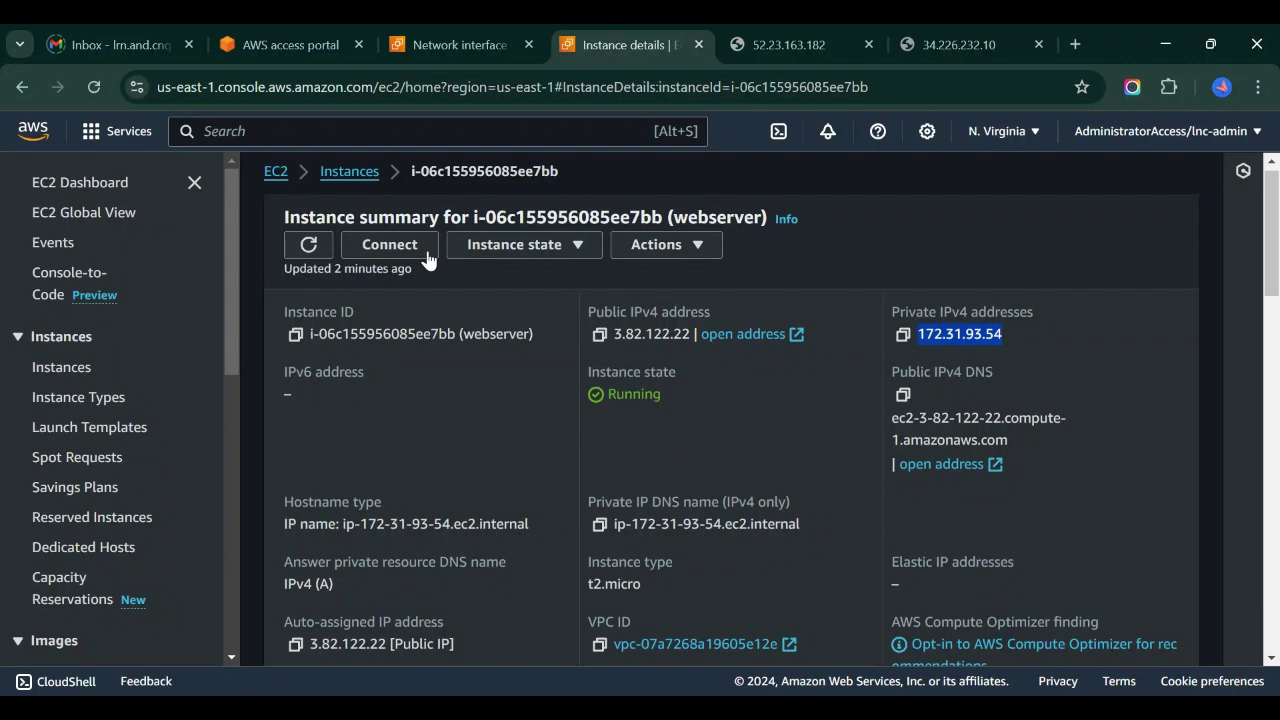
{"action": "left_click", "coordinate": [455, 44]}
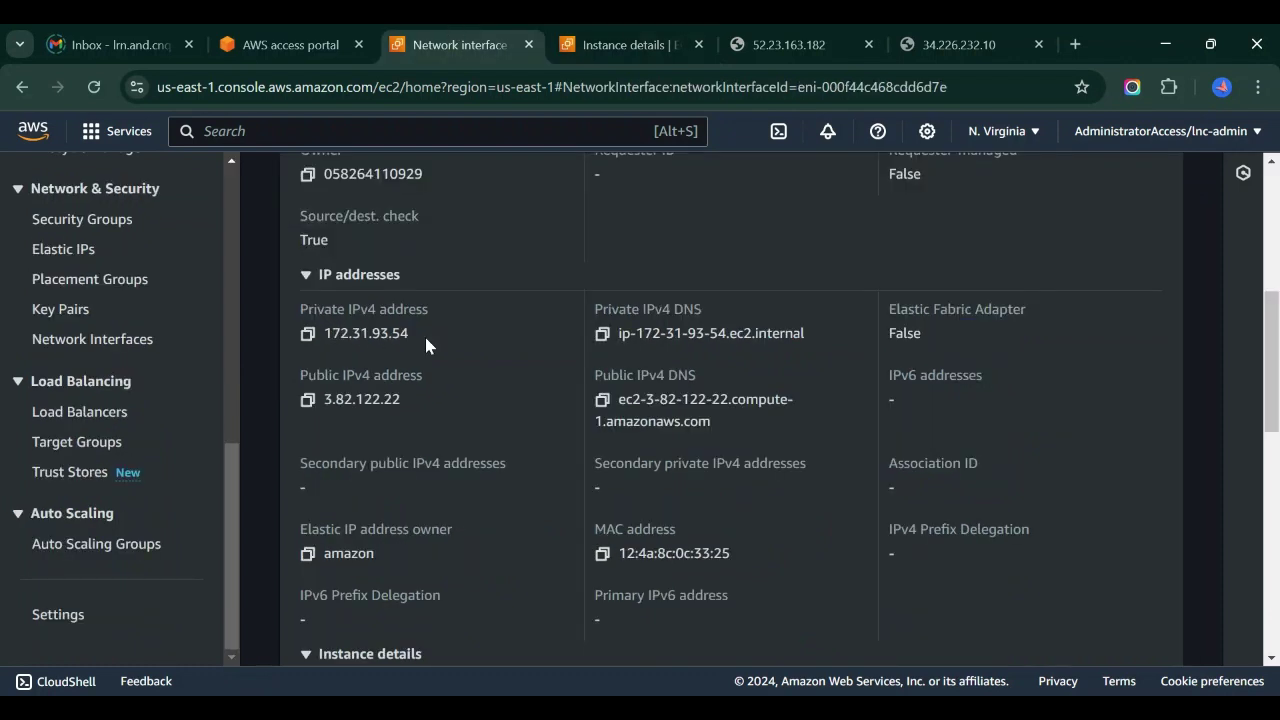
Step: Try to detach network interface eni-000f44c468cdd6d7e from the webserver instance without forcing it, and read the response
{"action": "scroll", "coordinate": [793, 401], "scroll_direction": "up", "scroll_amount": 5}
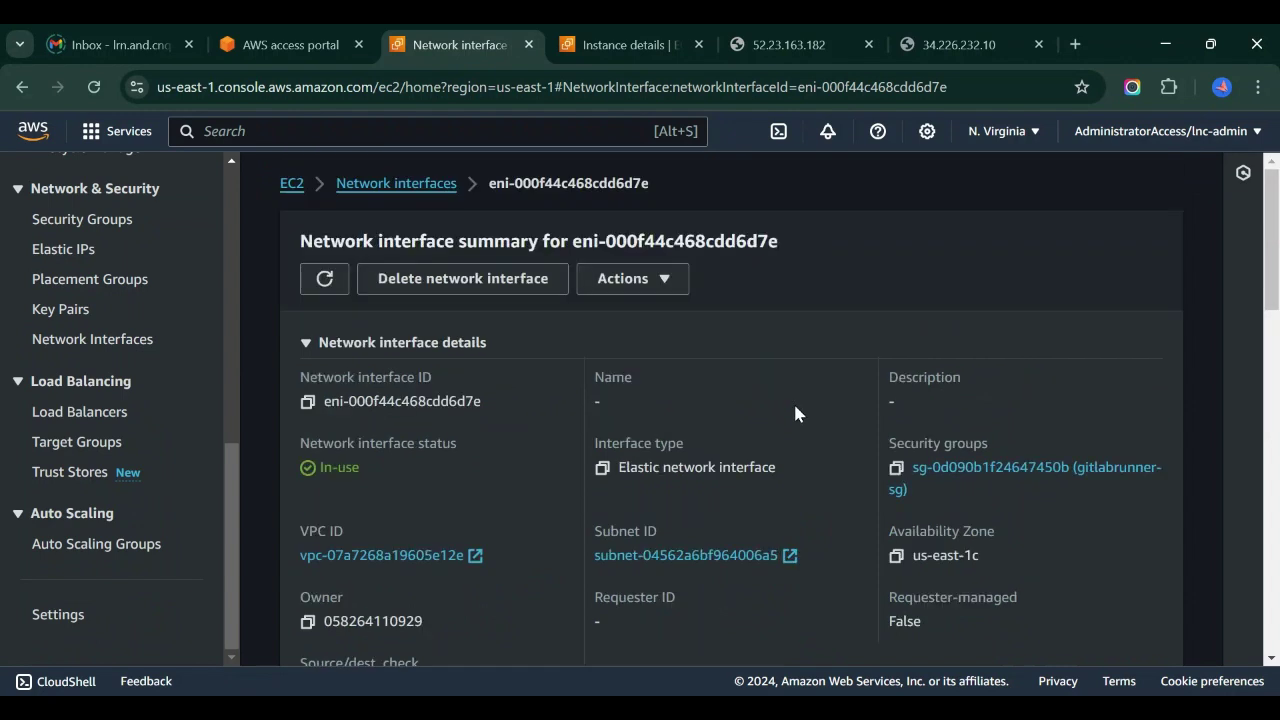
{"action": "left_click", "coordinate": [642, 284]}
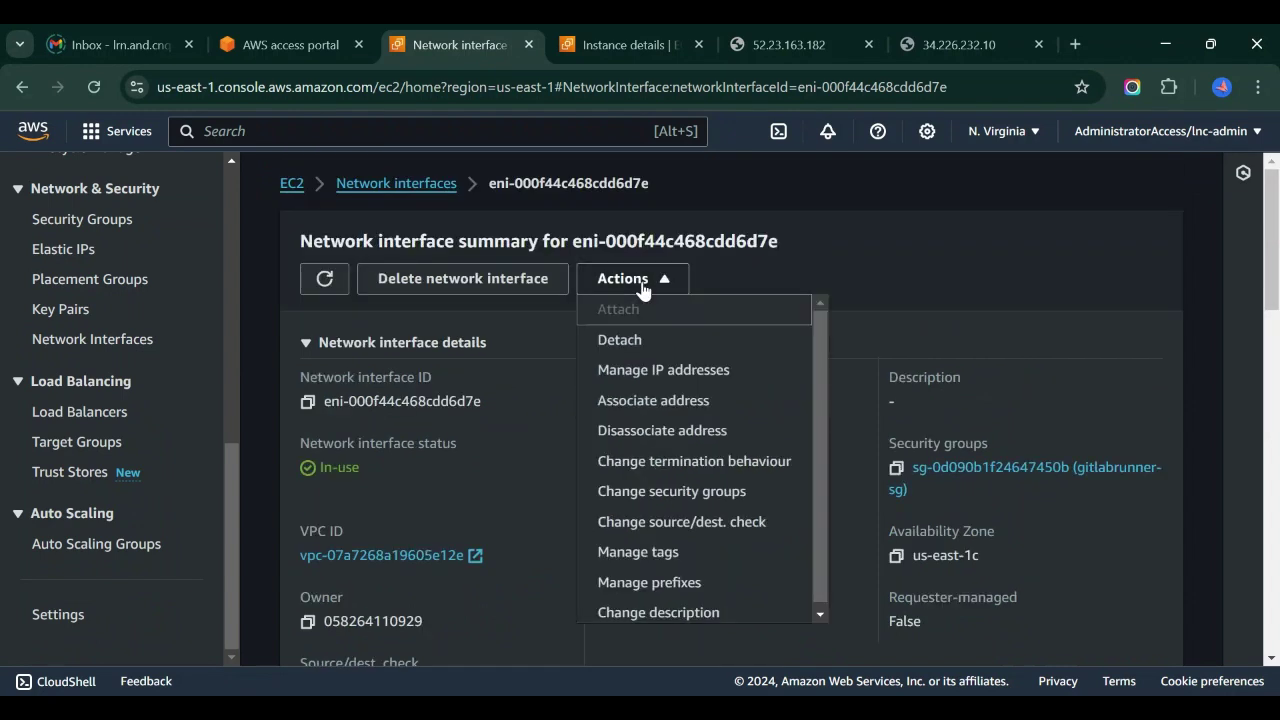
{"action": "left_click", "coordinate": [631, 345]}
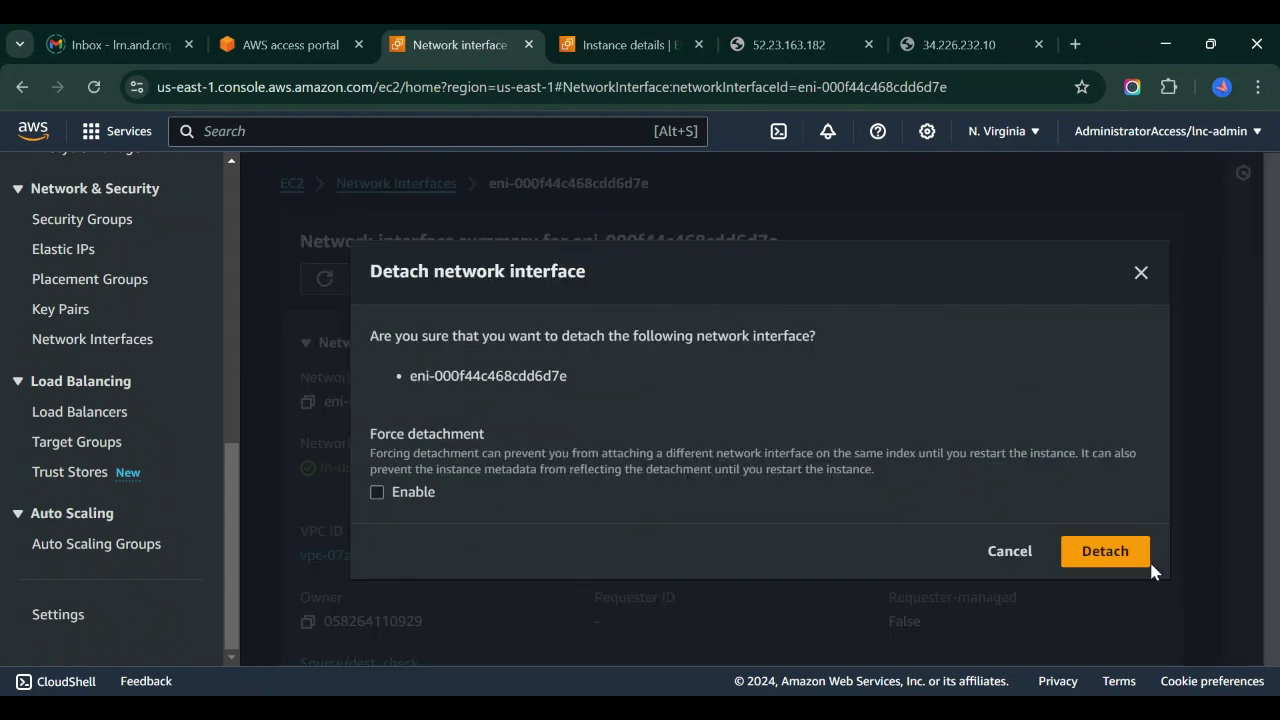
{"action": "left_click", "coordinate": [1117, 551]}
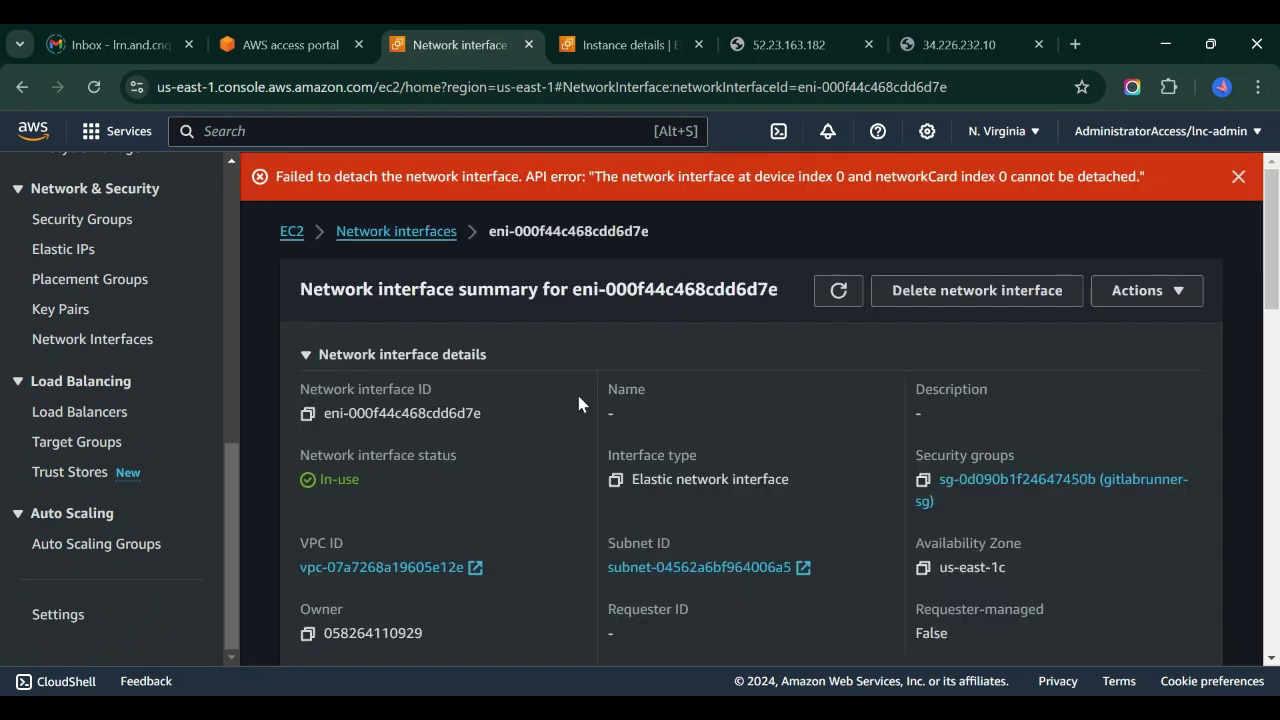
{"action": "left_click_drag", "start_coordinate": [594, 176], "coordinate": [719, 201]}
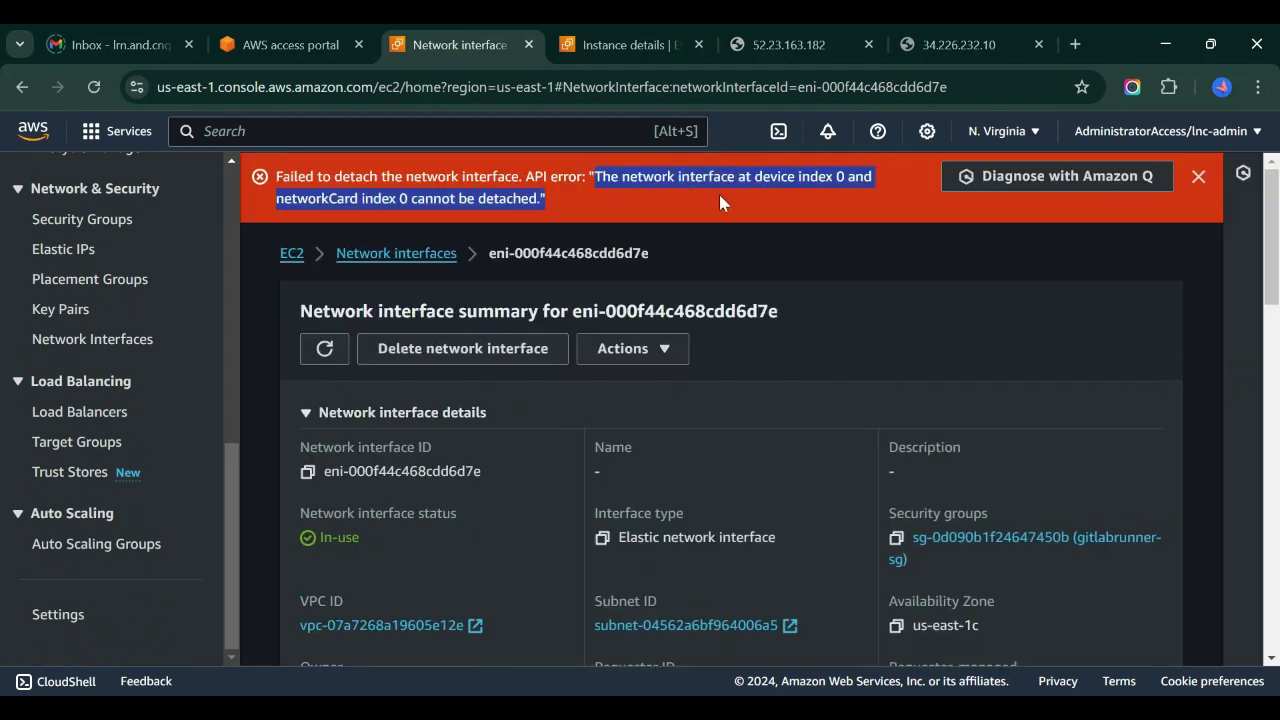
{"action": "left_click", "coordinate": [412, 197]}
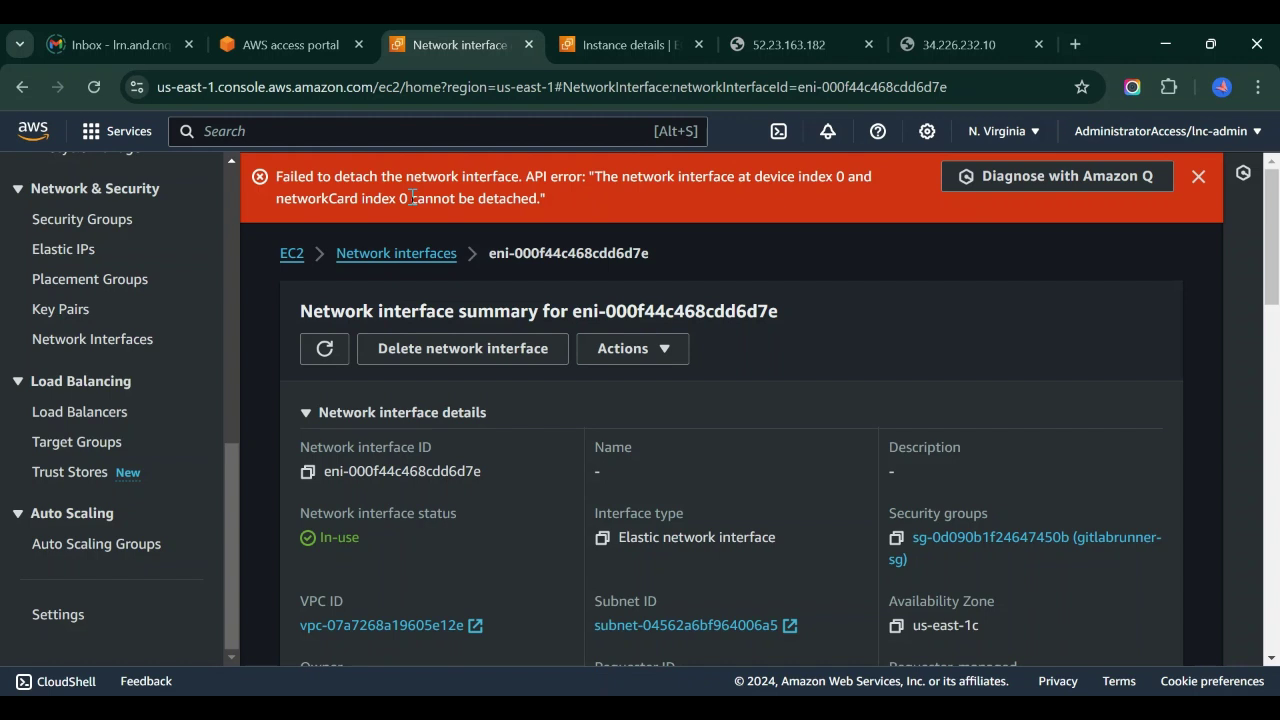
Step: Start creating a new network interface from the network interfaces list and give it the description "test"
{"action": "left_click", "coordinate": [78, 340]}
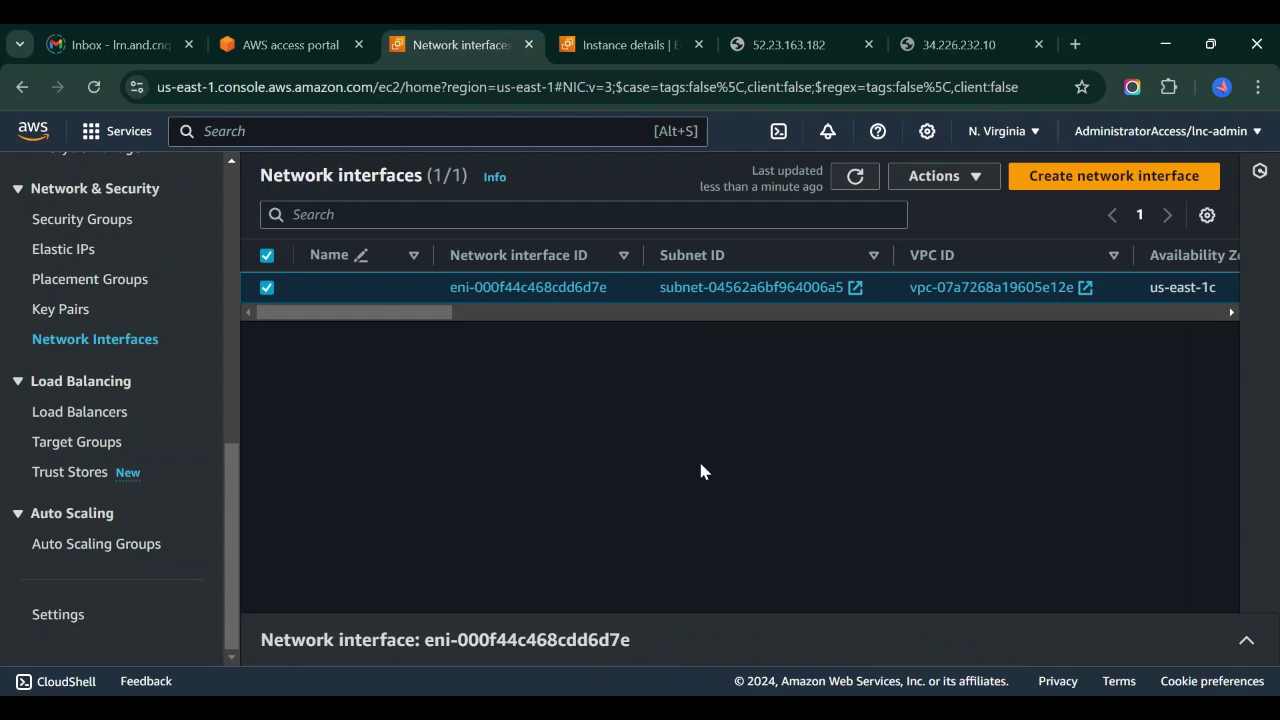
{"action": "left_click", "coordinate": [1058, 187]}
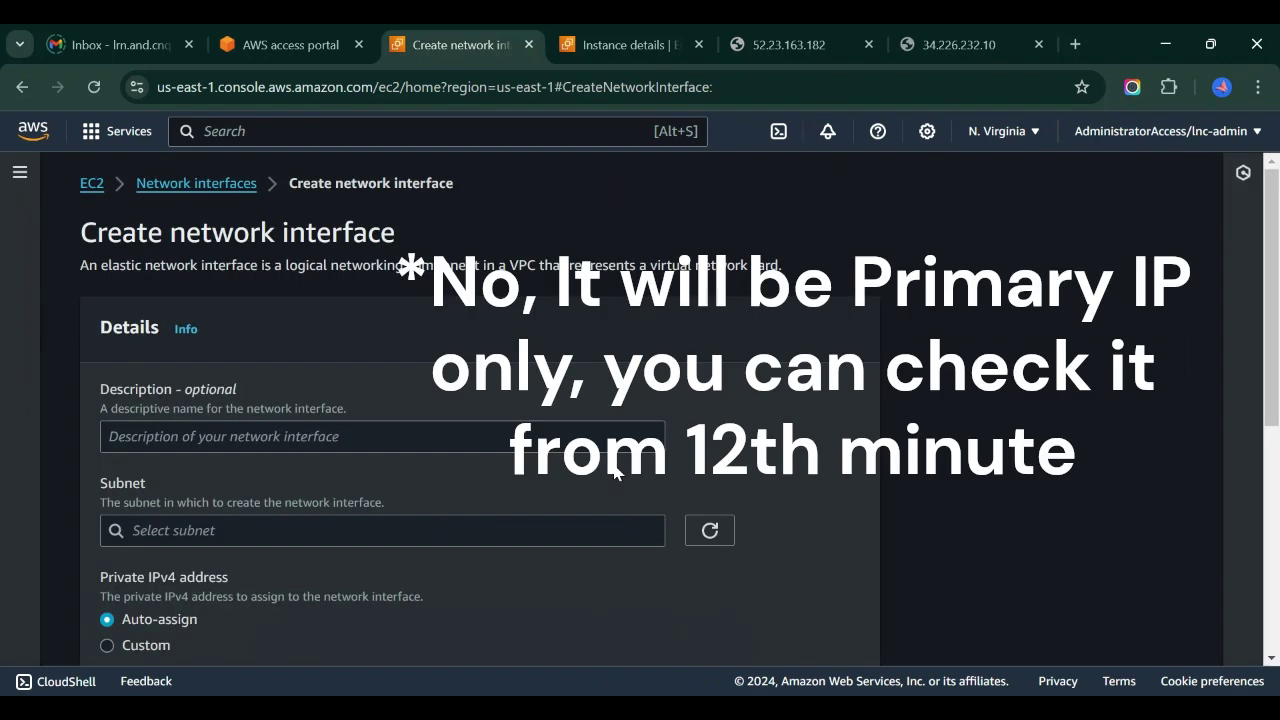
{"action": "left_click", "coordinate": [316, 436]}
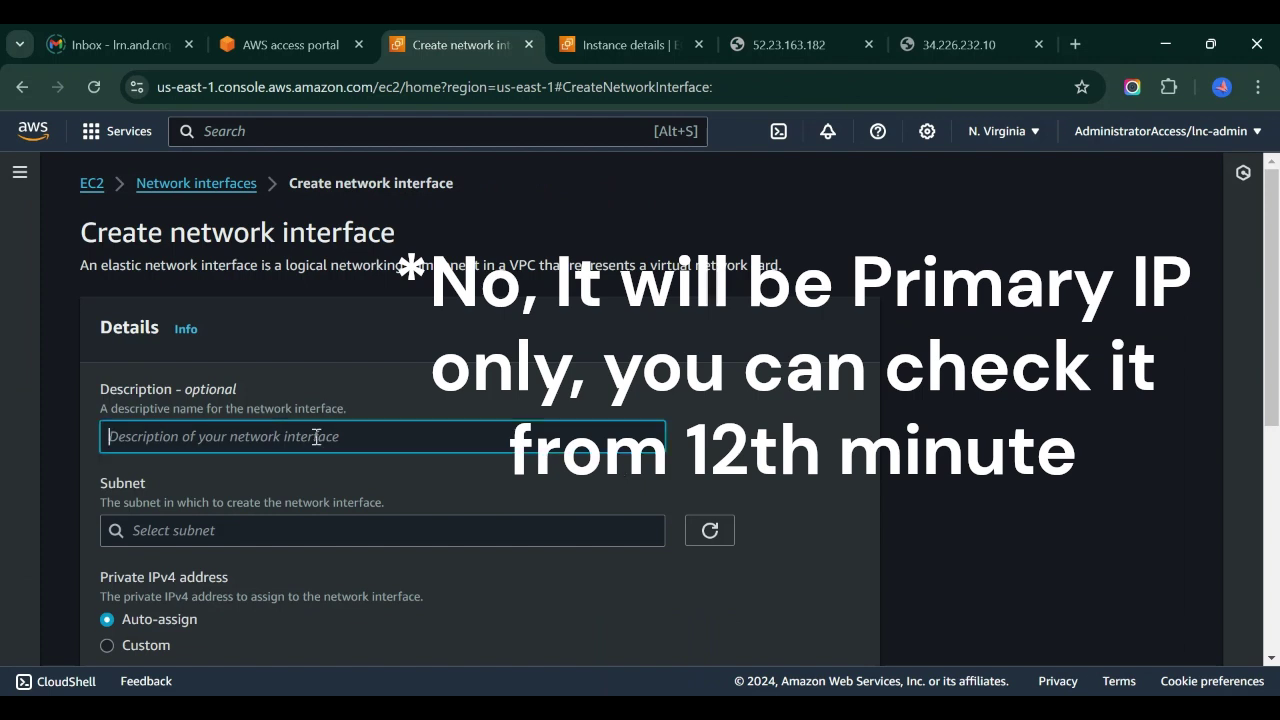
{"action": "type", "text": "test"}
{"action": "scroll", "coordinate": [269, 383], "scroll_direction": "down", "scroll_amount": 2}
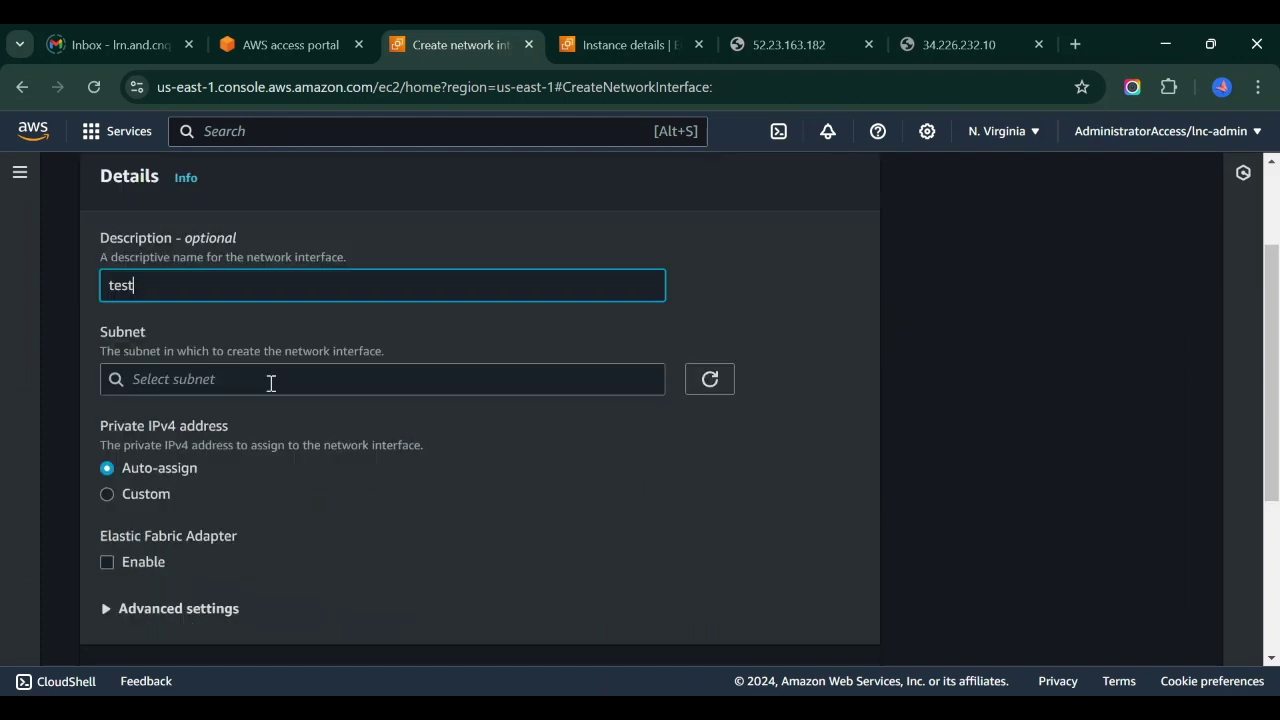
Step: Check the webserver instance's availability zone and choose the matching us-east-1c subnet, subnet-04562a6bf964006a5, for the new network interface
{"action": "left_click", "coordinate": [271, 383]}
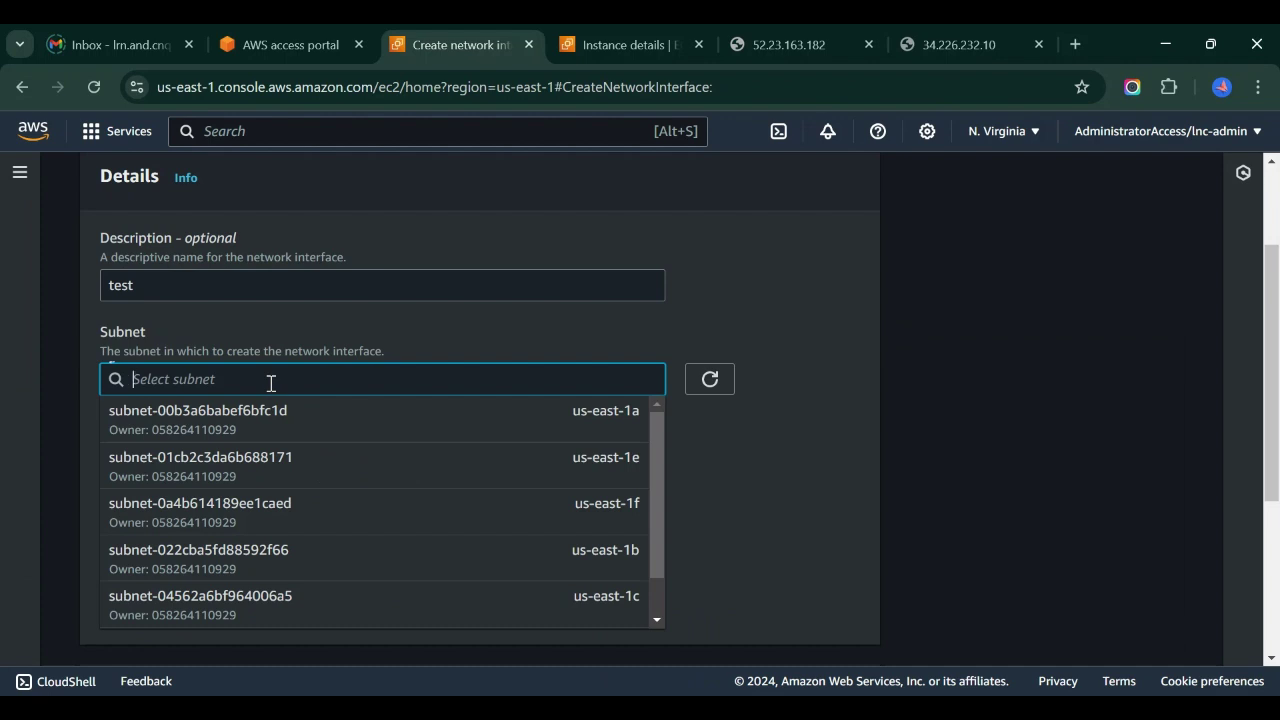
{"action": "key", "text": "ctrl+Tab"}
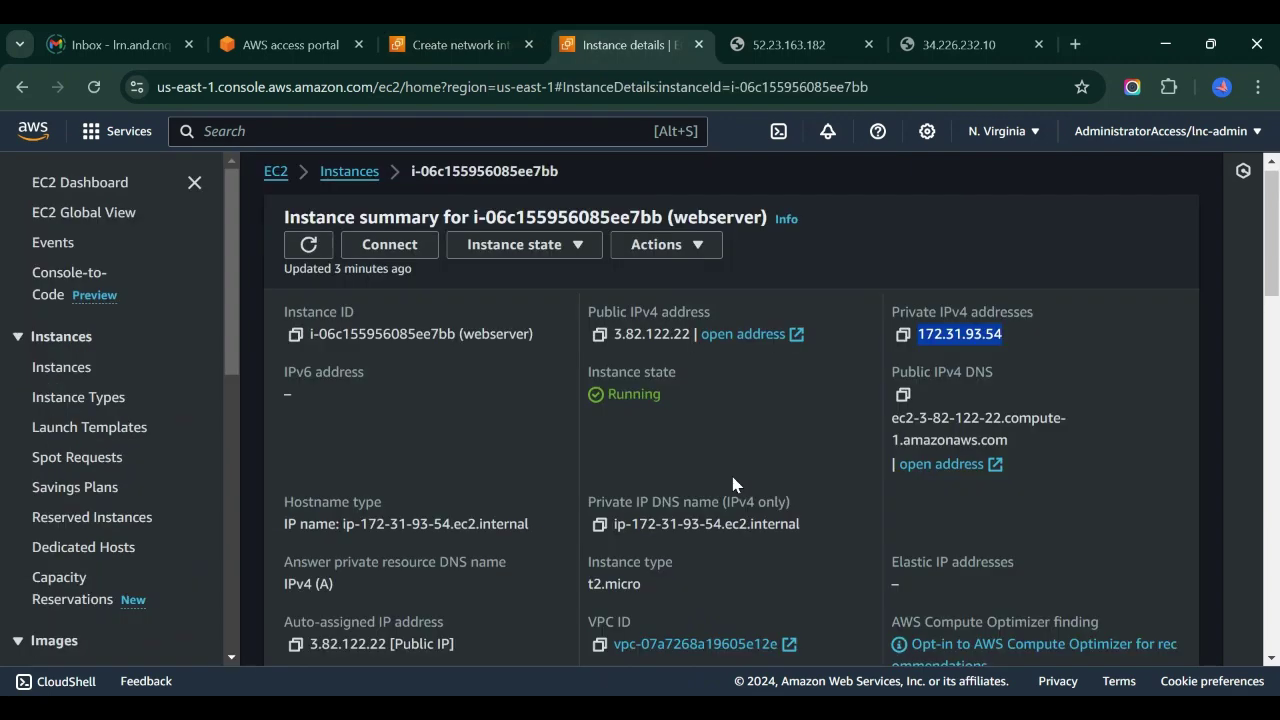
{"action": "scroll", "coordinate": [733, 485], "scroll_direction": "down", "scroll_amount": 2}
{"action": "scroll", "coordinate": [733, 485], "scroll_direction": "down", "scroll_amount": 3}
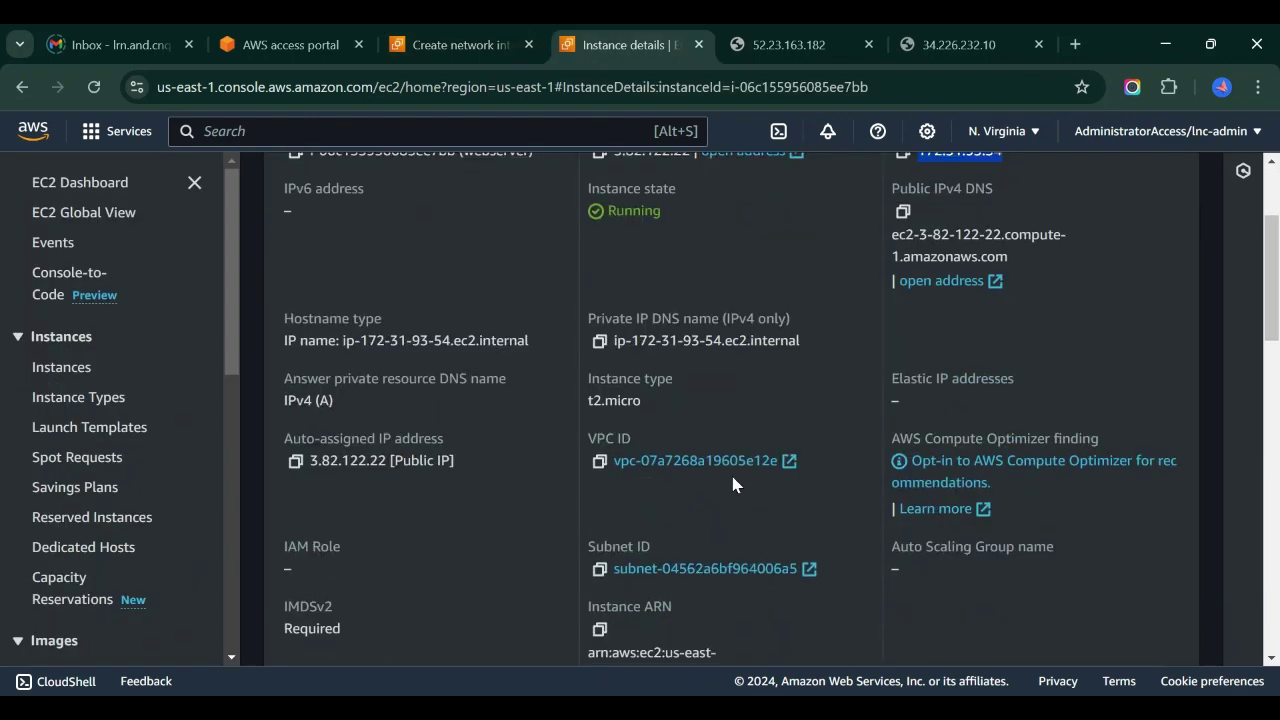
{"action": "scroll", "coordinate": [733, 485], "scroll_direction": "down", "scroll_amount": 3}
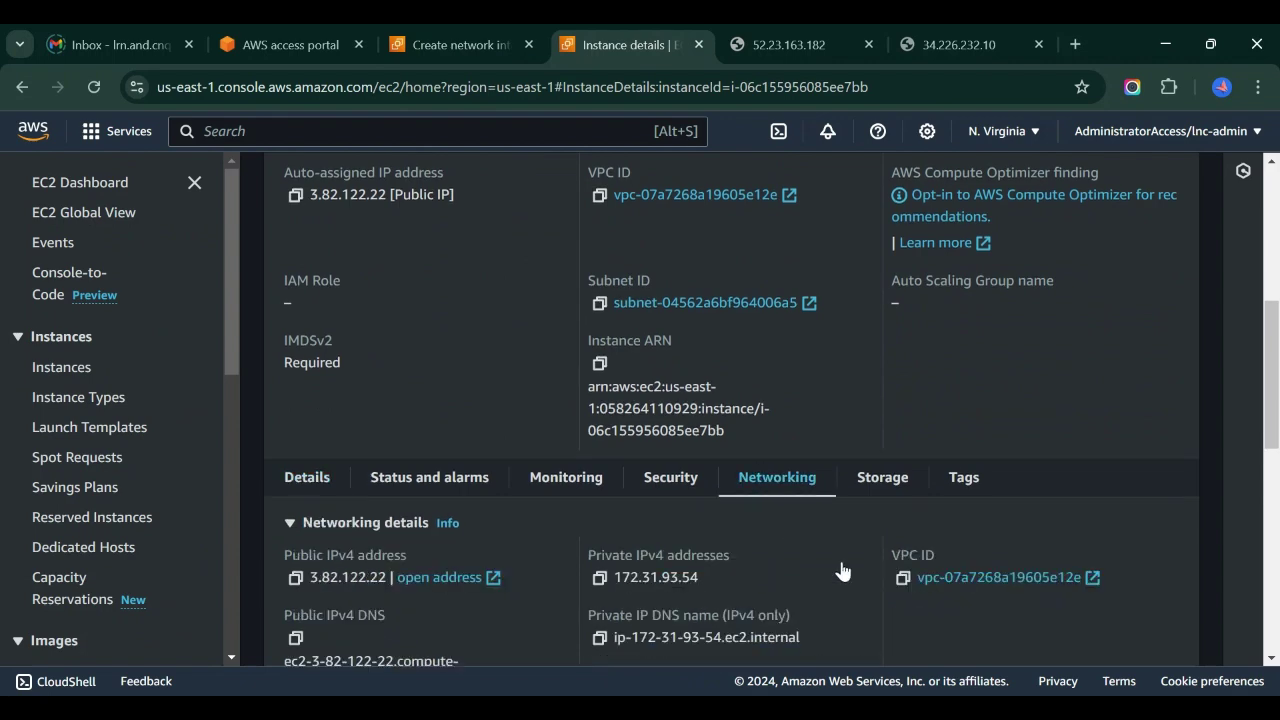
{"action": "scroll", "coordinate": [772, 578], "scroll_direction": "down", "scroll_amount": 3}
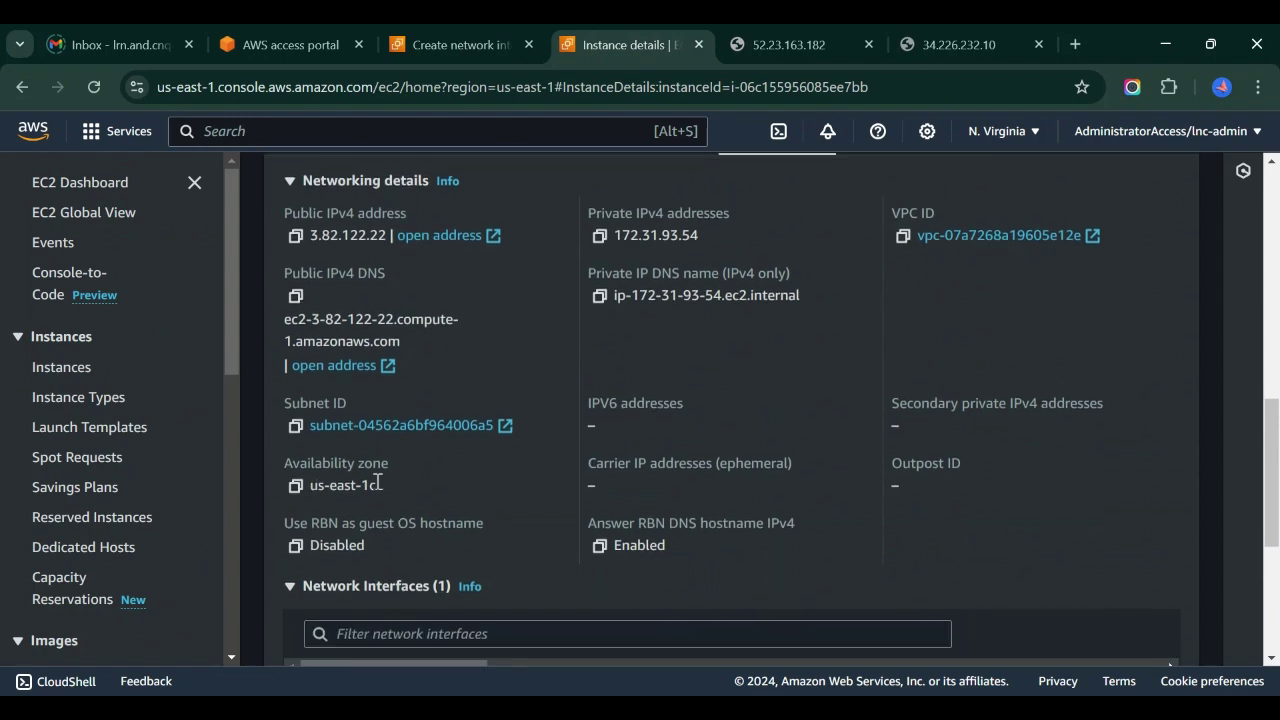
{"action": "left_click_drag", "start_coordinate": [378, 484], "coordinate": [310, 485]}
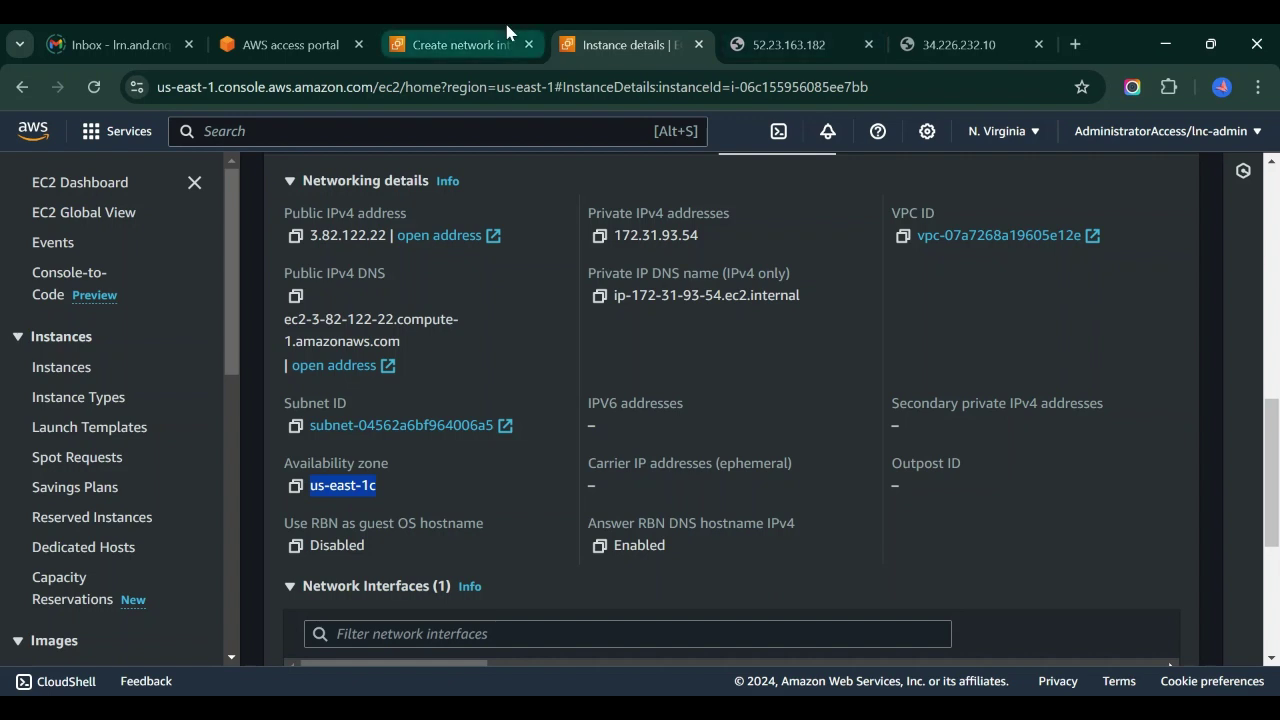
{"action": "left_click", "coordinate": [507, 34]}
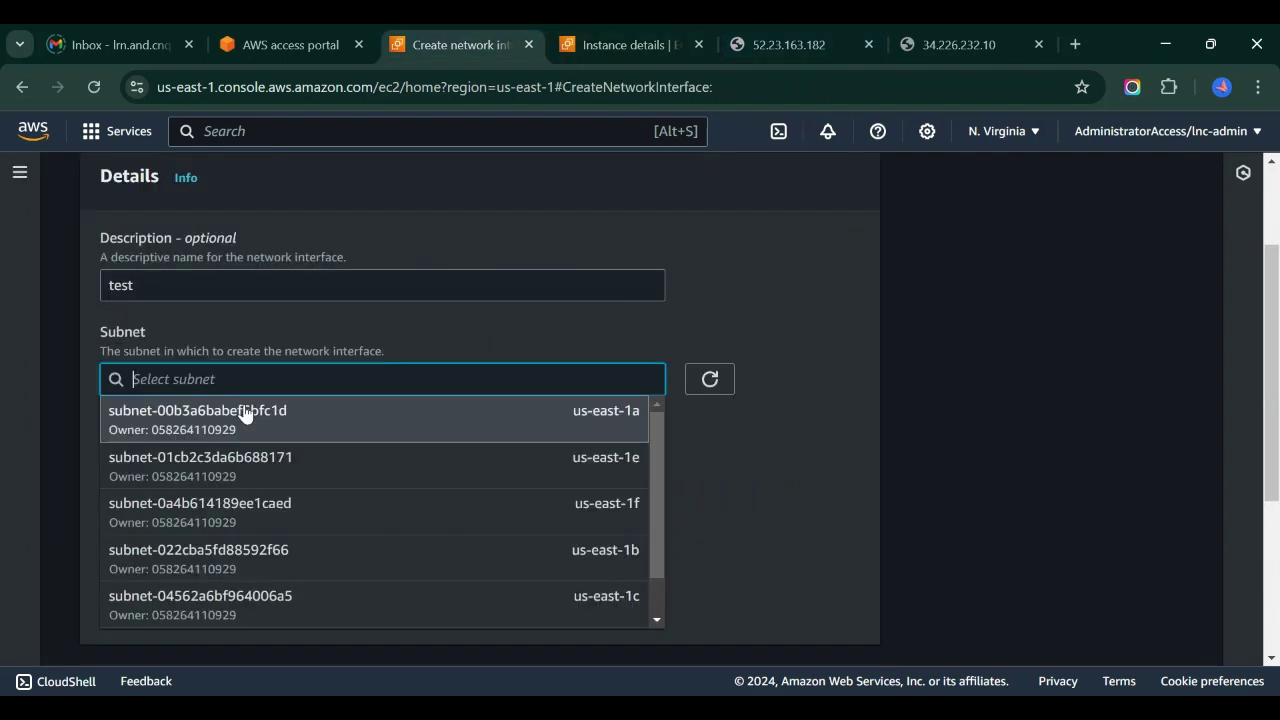
{"action": "left_click", "coordinate": [372, 605]}
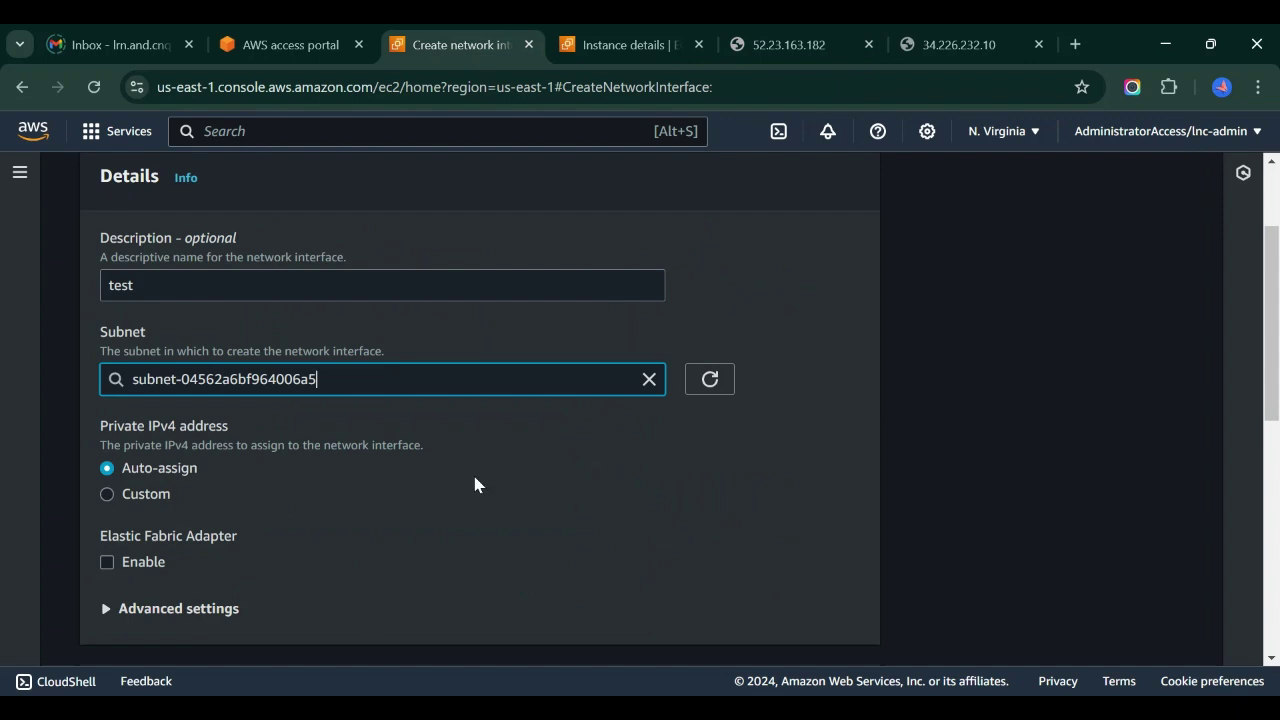
Step: Assign the launch-wizard-1 security group to the new network interface, keep the private IPv4 address auto-assigned, and create it
{"action": "scroll", "coordinate": [451, 508], "scroll_direction": "down", "scroll_amount": 4}
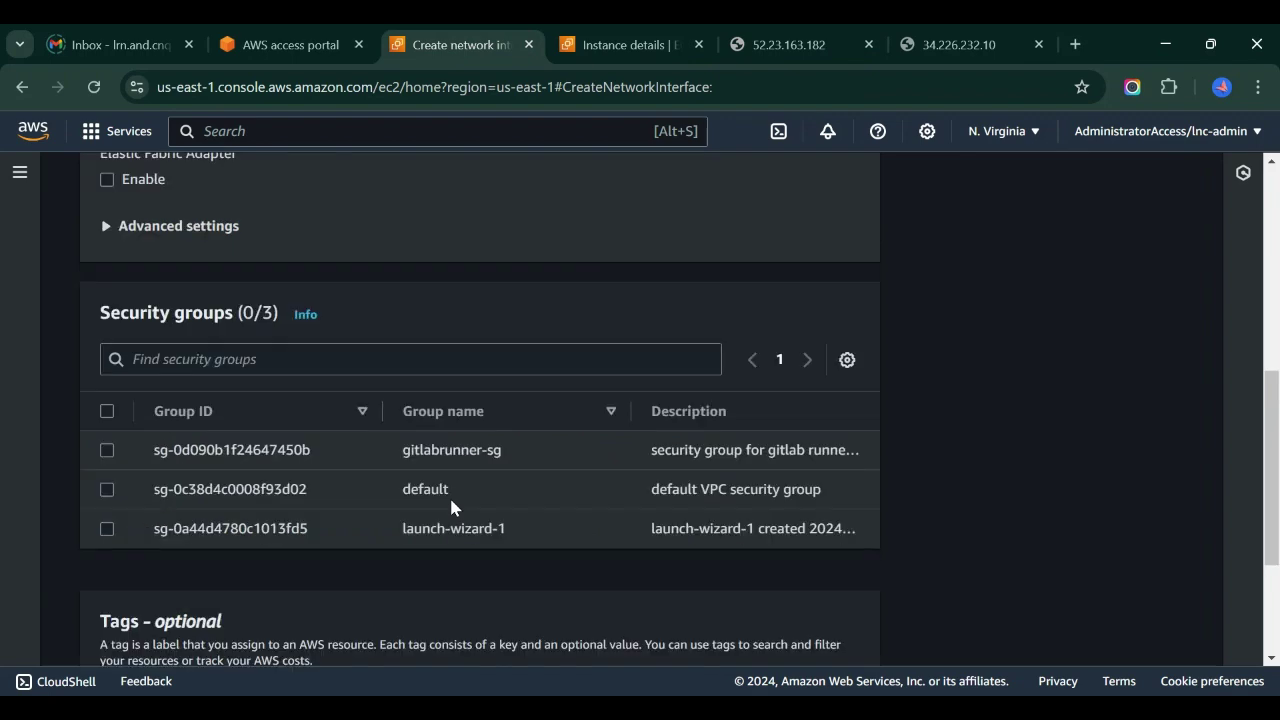
{"action": "scroll", "coordinate": [380, 397], "scroll_direction": "up", "scroll_amount": 2}
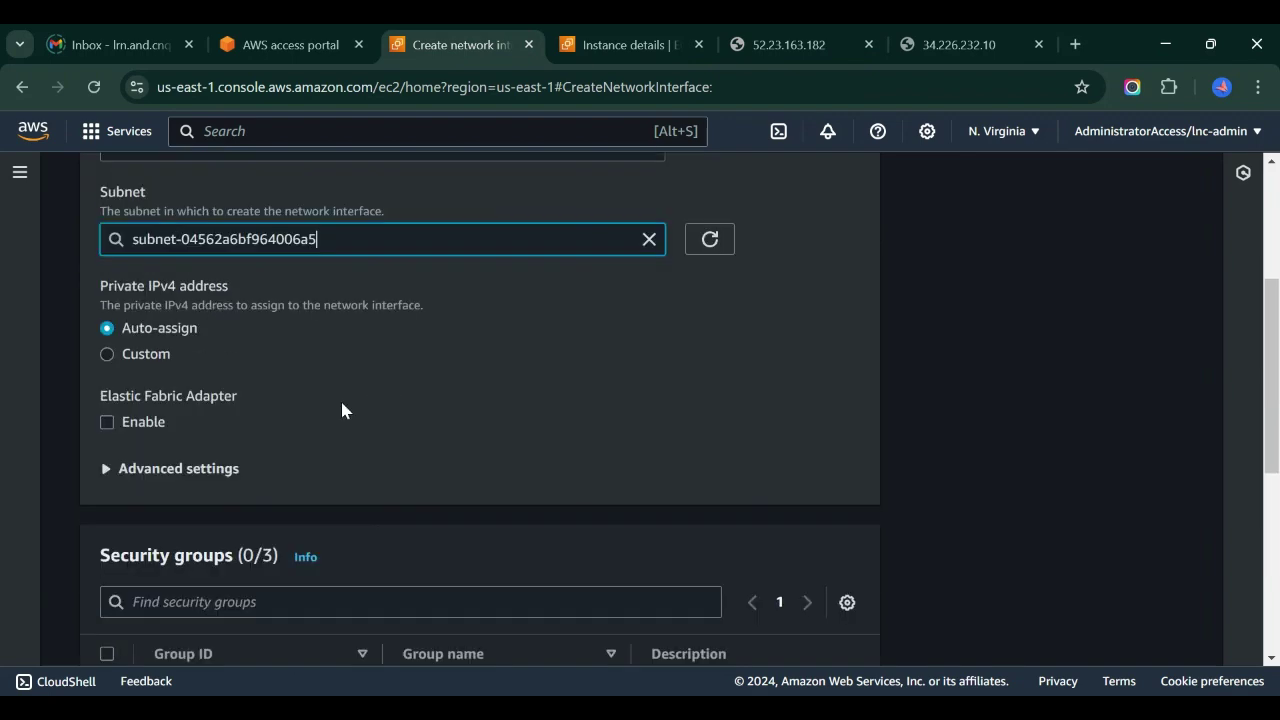
{"action": "scroll", "coordinate": [343, 408], "scroll_direction": "down", "scroll_amount": 1}
{"action": "scroll", "coordinate": [455, 401], "scroll_direction": "down", "scroll_amount": 1}
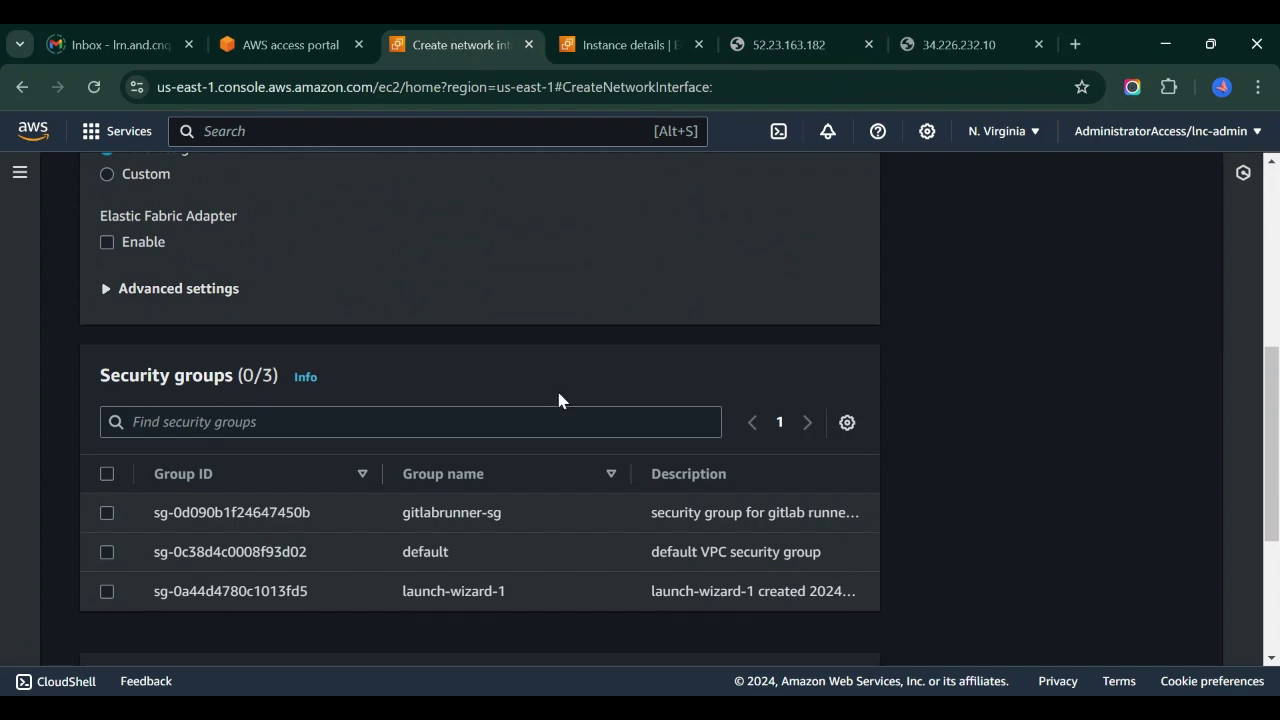
{"action": "scroll", "coordinate": [559, 401], "scroll_direction": "down", "scroll_amount": 1}
{"action": "left_click", "coordinate": [108, 427]}
{"action": "left_click", "coordinate": [107, 427]}
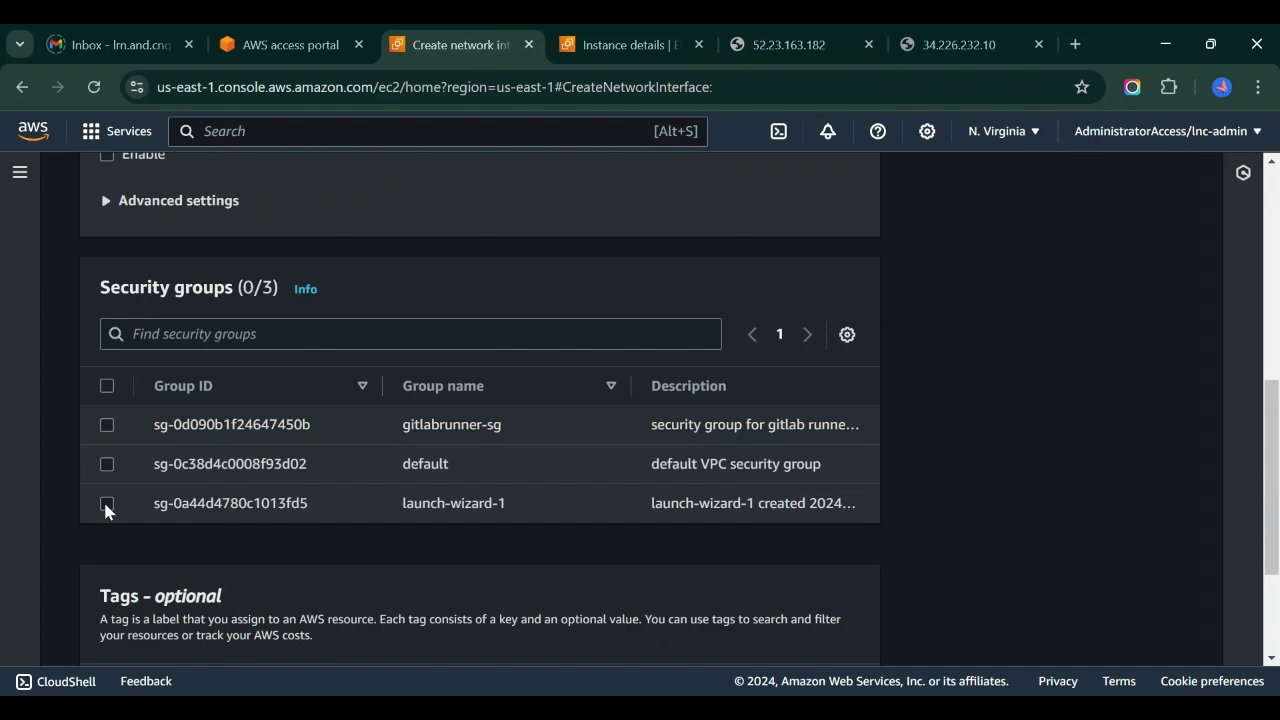
{"action": "left_click", "coordinate": [104, 502]}
{"action": "scroll", "coordinate": [590, 587], "scroll_direction": "down", "scroll_amount": 2}
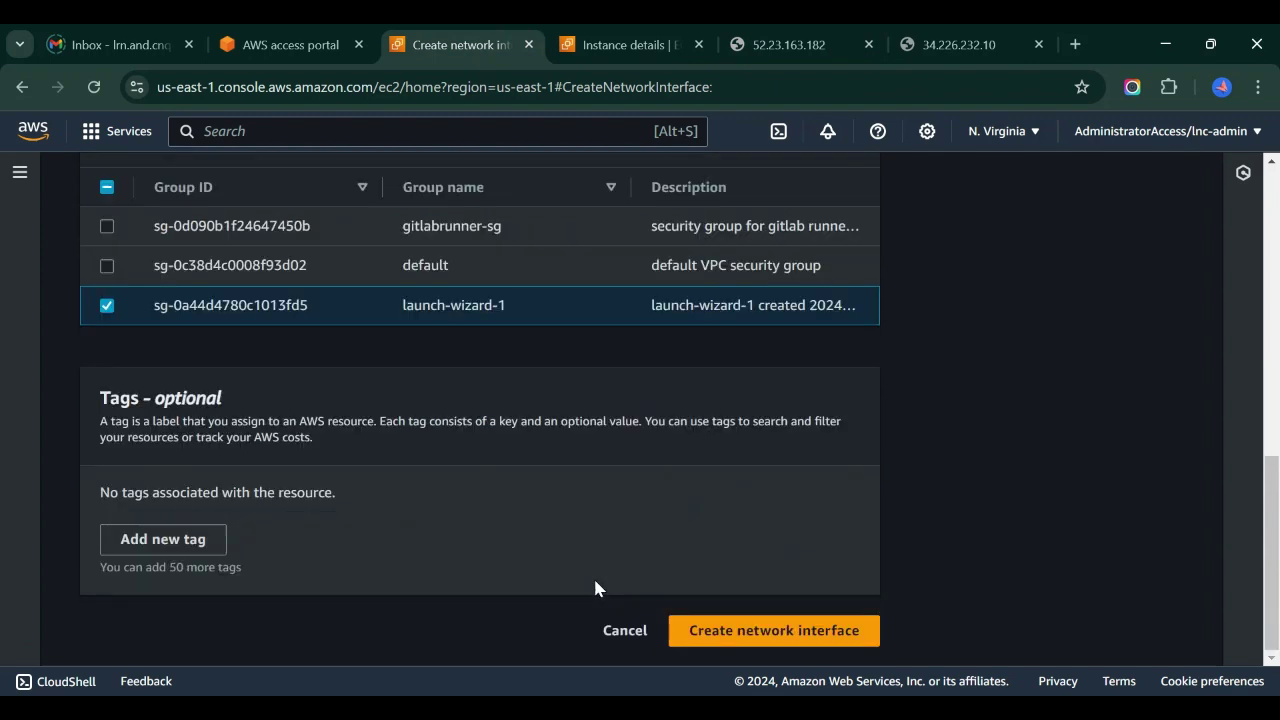
{"action": "left_click", "coordinate": [766, 632]}
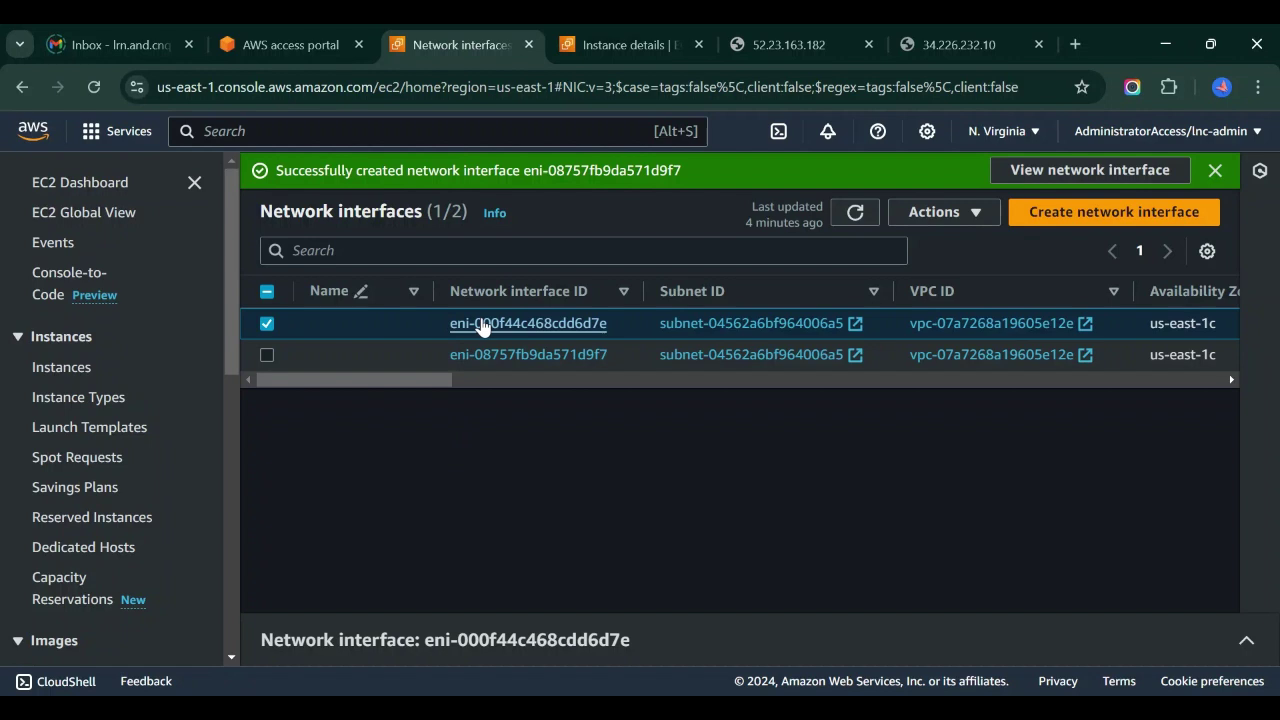
Step: Select only the newly created network interface and compare its status and IPv4 addresses with those of the existing interface
{"action": "mouse_move", "coordinate": [421, 383]}
{"action": "left_mouse_down"}
{"action": "mouse_move", "coordinate": [760, 385]}
{"action": "mouse_move", "coordinate": [400, 380]}
{"action": "left_mouse_up"}
{"action": "left_click", "coordinate": [268, 355]}
{"action": "left_click", "coordinate": [268, 323]}
{"action": "left_click_drag", "start_coordinate": [314, 380], "coordinate": [674, 398]}
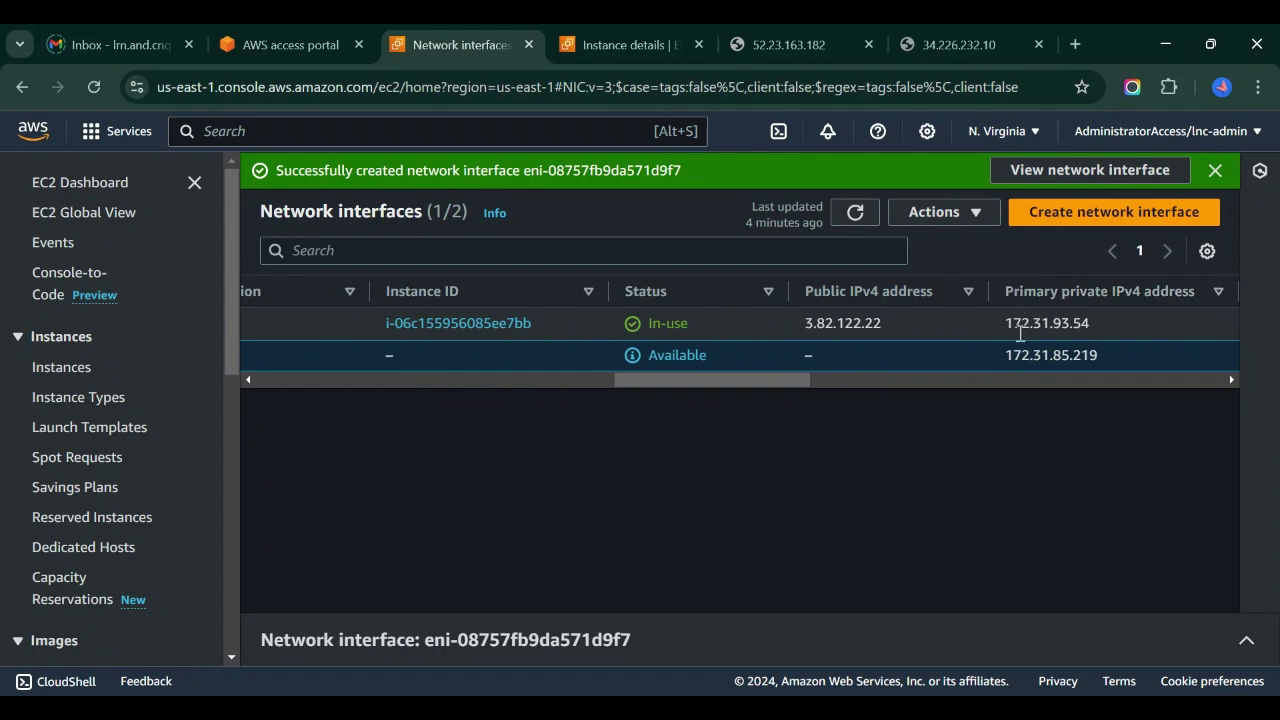
{"action": "left_click_drag", "start_coordinate": [702, 390], "coordinate": [800, 388]}
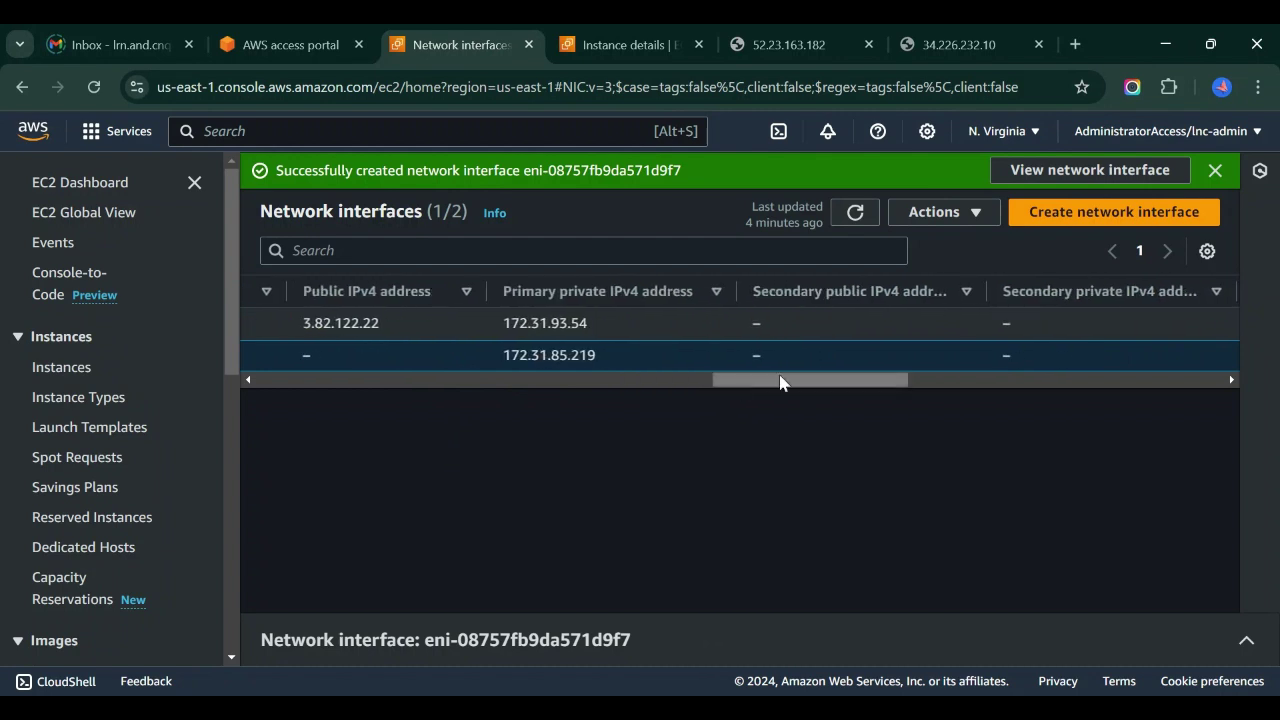
{"action": "mouse_move", "coordinate": [781, 382]}
{"action": "left_mouse_down"}
{"action": "mouse_move", "coordinate": [723, 380]}
{"action": "mouse_move", "coordinate": [763, 380]}
{"action": "left_mouse_up"}
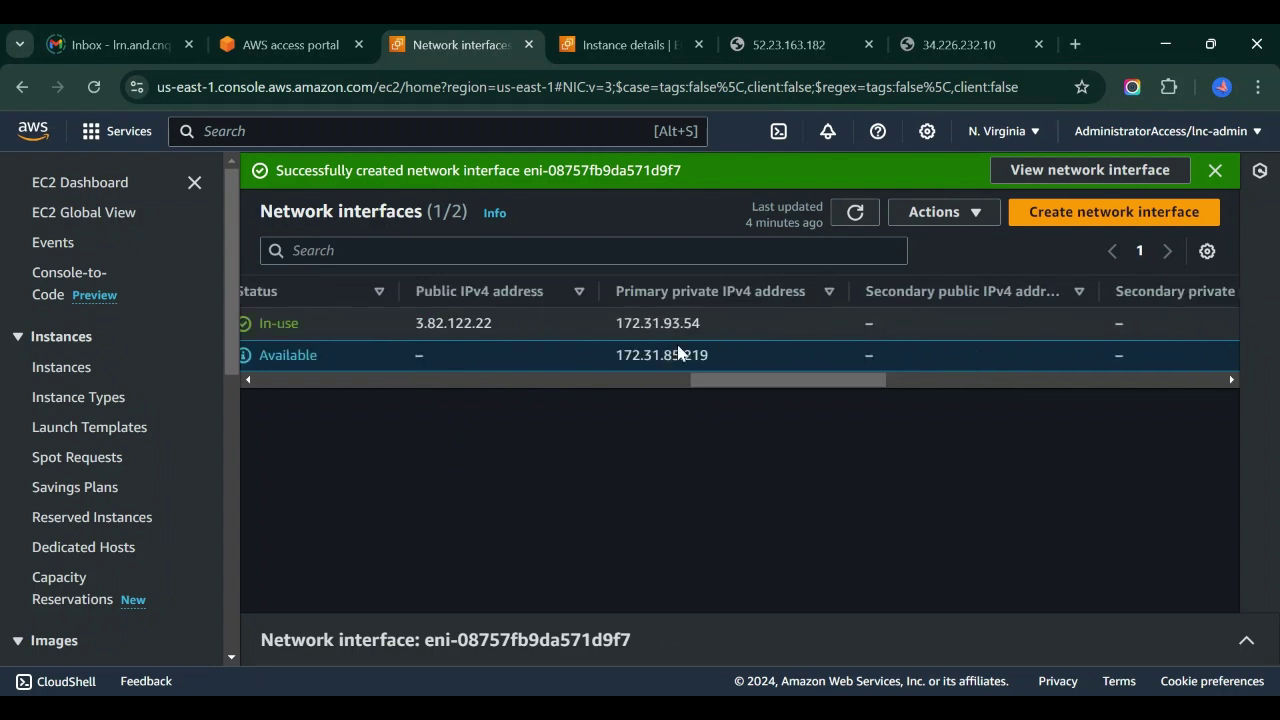
{"action": "left_click_drag", "start_coordinate": [719, 382], "coordinate": [230, 369]}
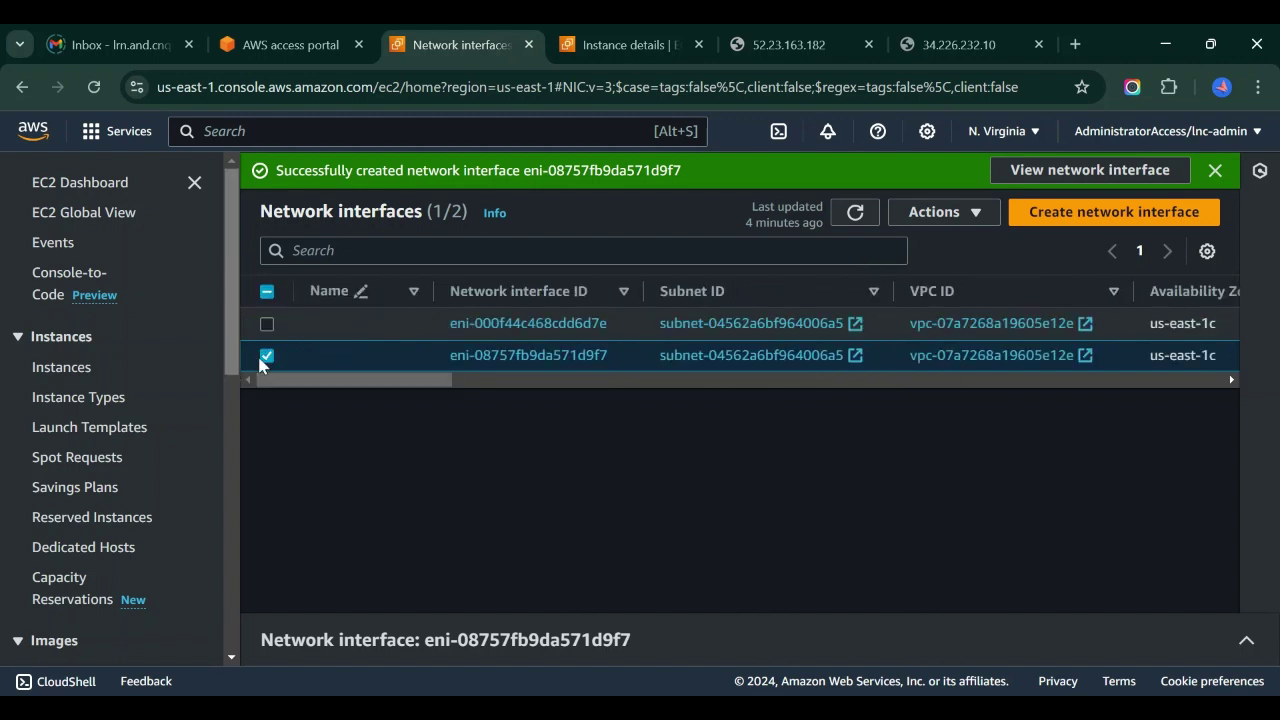
{"action": "left_click", "coordinate": [950, 216]}
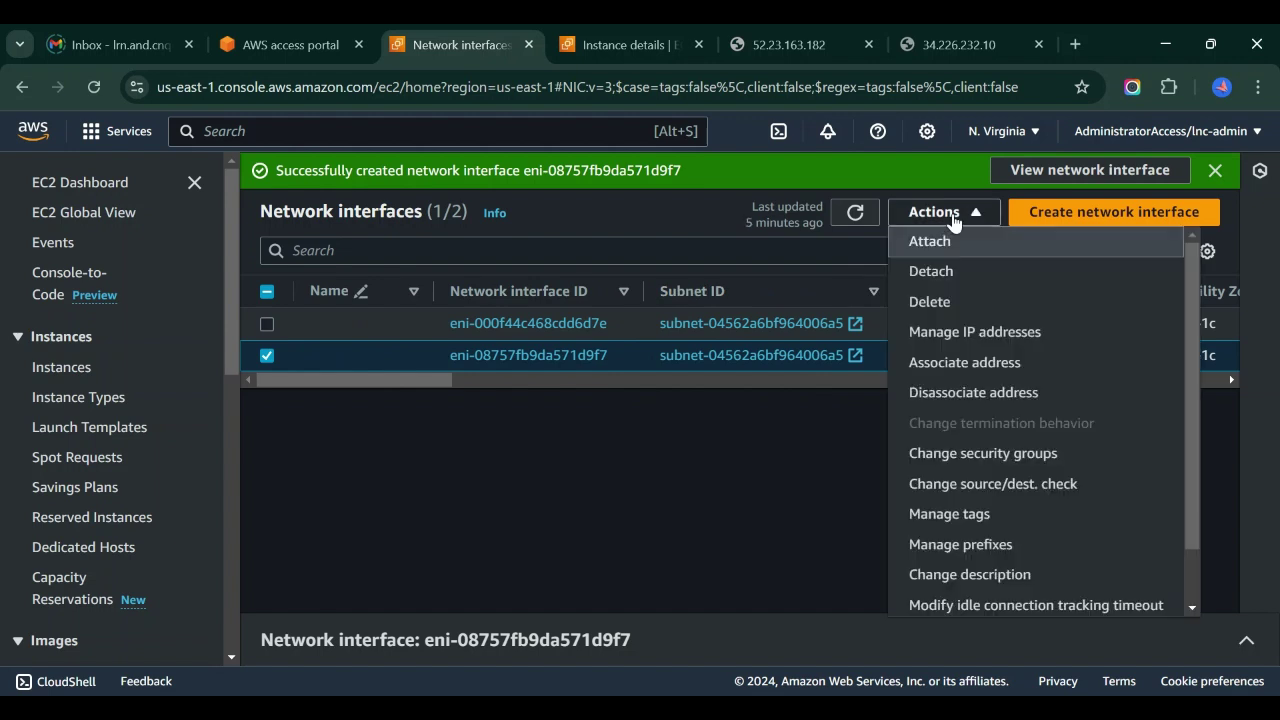
{"action": "left_click", "coordinate": [949, 368]}
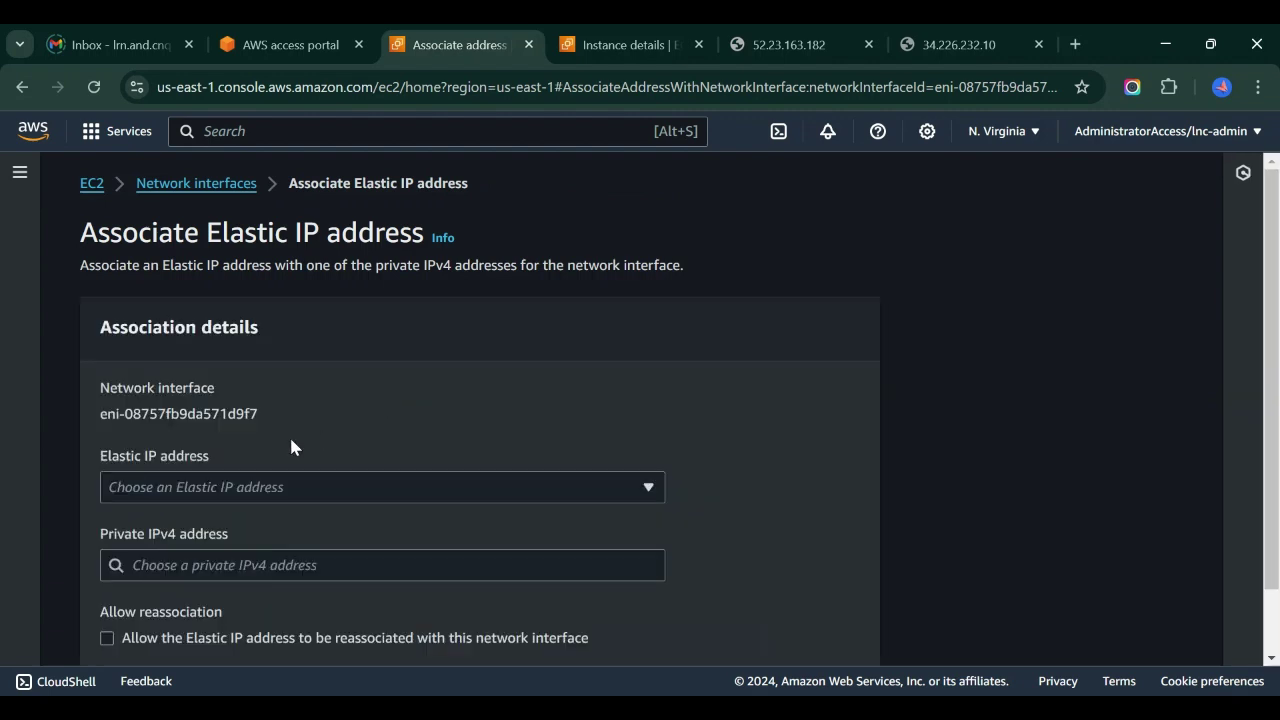
{"action": "scroll", "coordinate": [291, 446], "scroll_direction": "down", "scroll_amount": 1}
{"action": "left_click", "coordinate": [196, 418]}
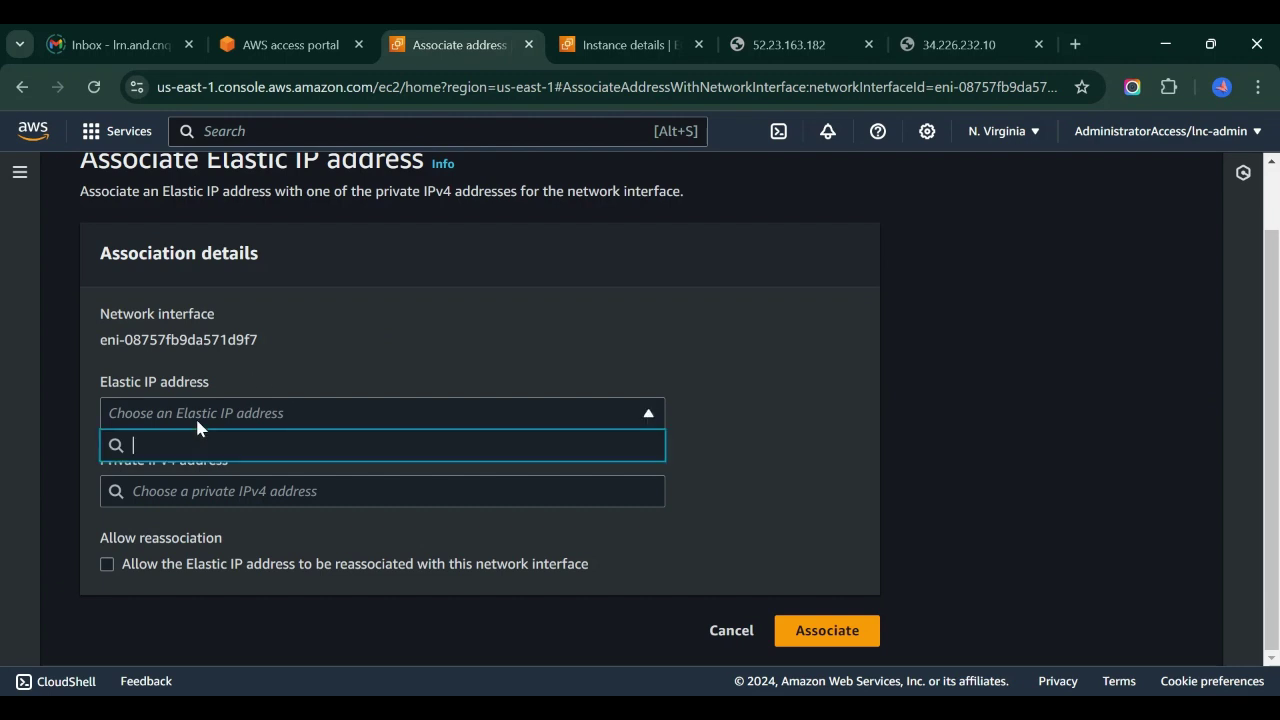
{"action": "left_click", "coordinate": [288, 388]}
{"action": "left_click", "coordinate": [731, 632]}
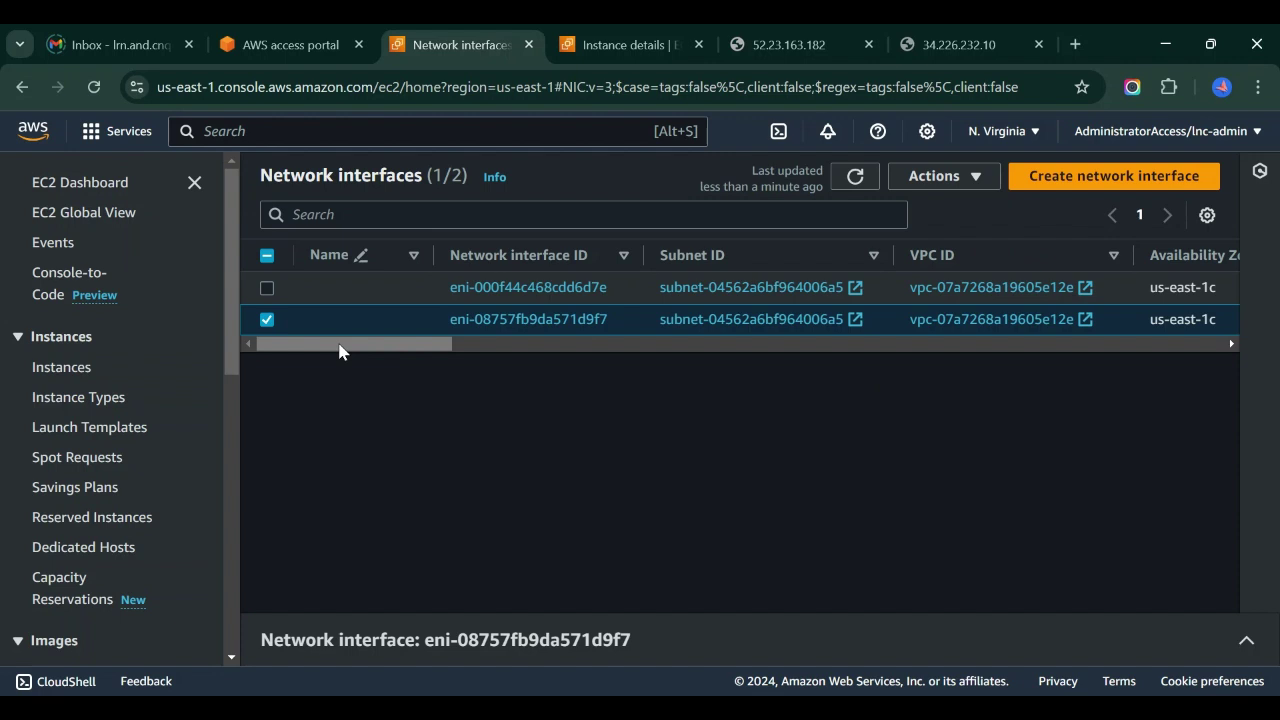
Step: Attach the new network interface to instance i-06c155956085ee7bb in vpc-07a7268a19605e12e and refresh the interface list
{"action": "left_click_drag", "start_coordinate": [343, 349], "coordinate": [691, 349]}
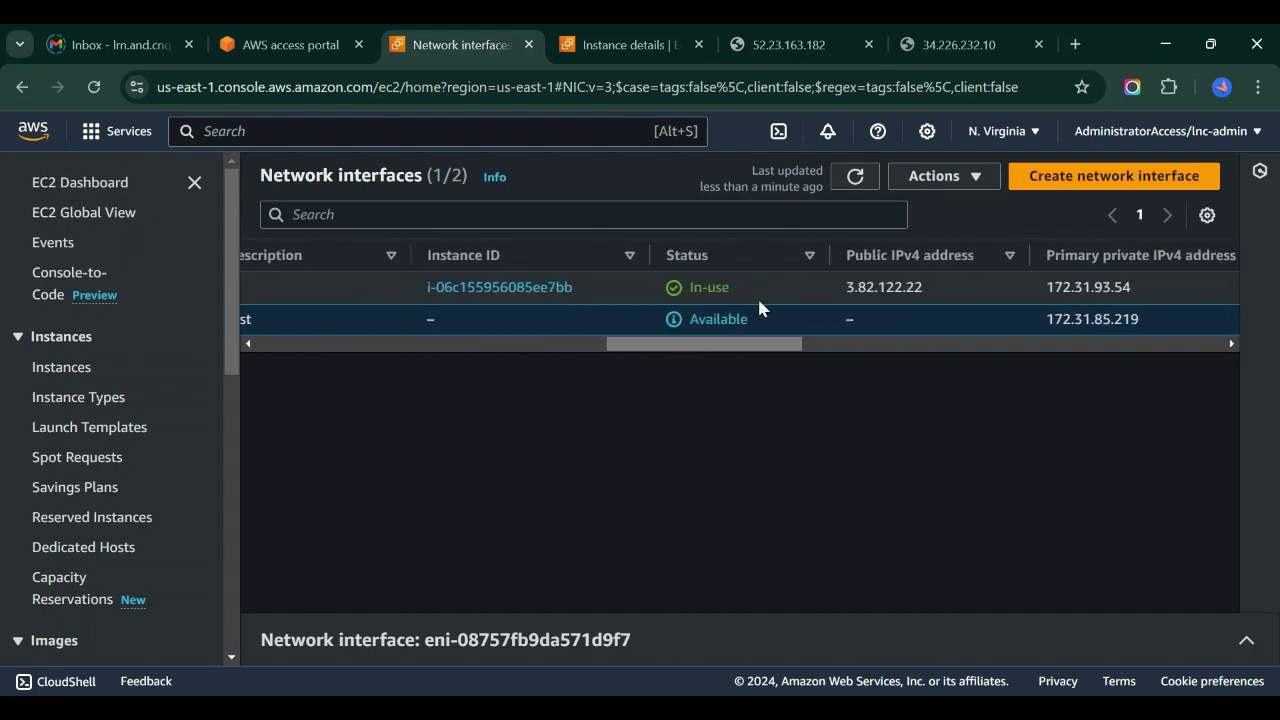
{"action": "left_click", "coordinate": [956, 178]}
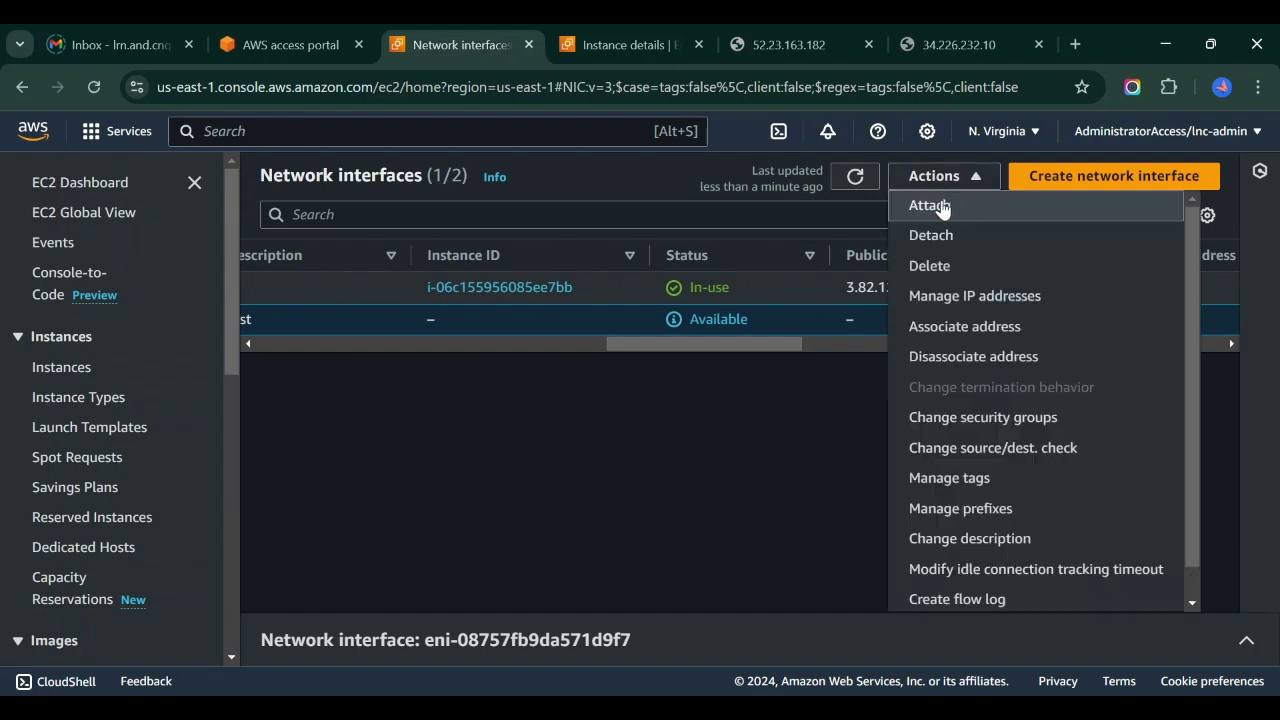
{"action": "left_click", "coordinate": [930, 205]}
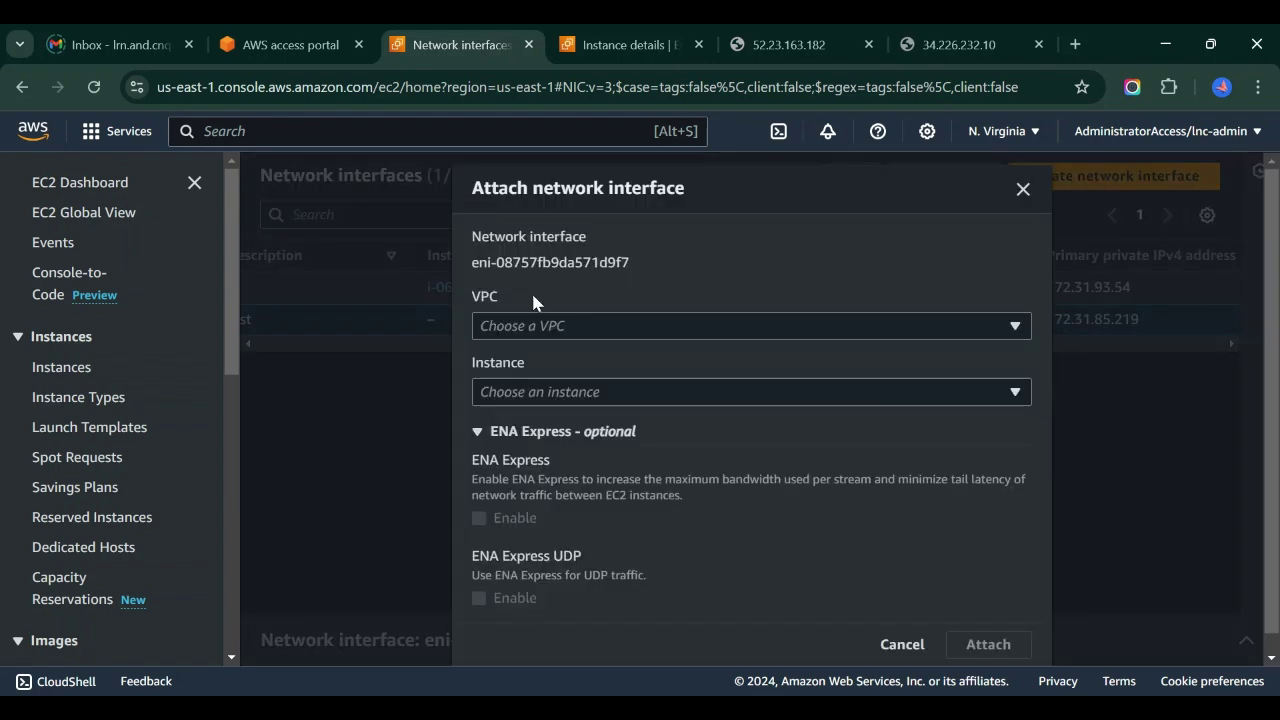
{"action": "left_click", "coordinate": [531, 325]}
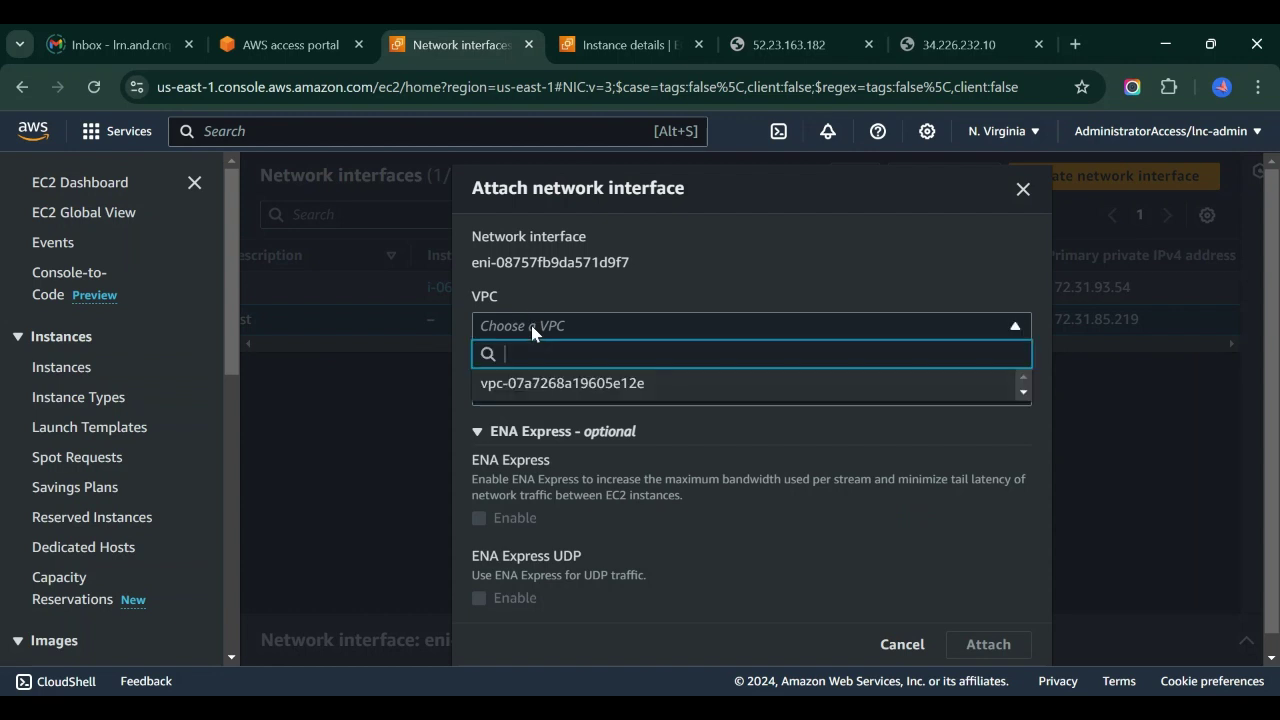
{"action": "left_click", "coordinate": [537, 386]}
{"action": "left_click", "coordinate": [676, 391]}
{"action": "left_click", "coordinate": [530, 458]}
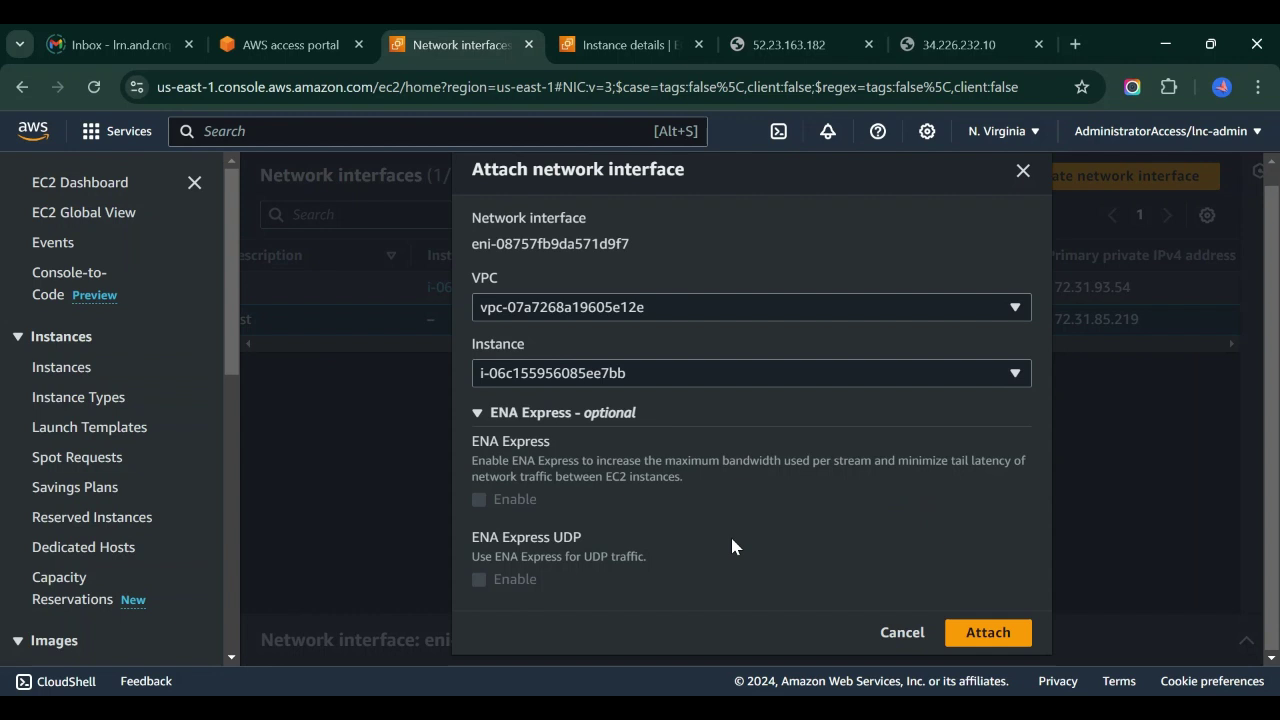
{"action": "left_click", "coordinate": [986, 633]}
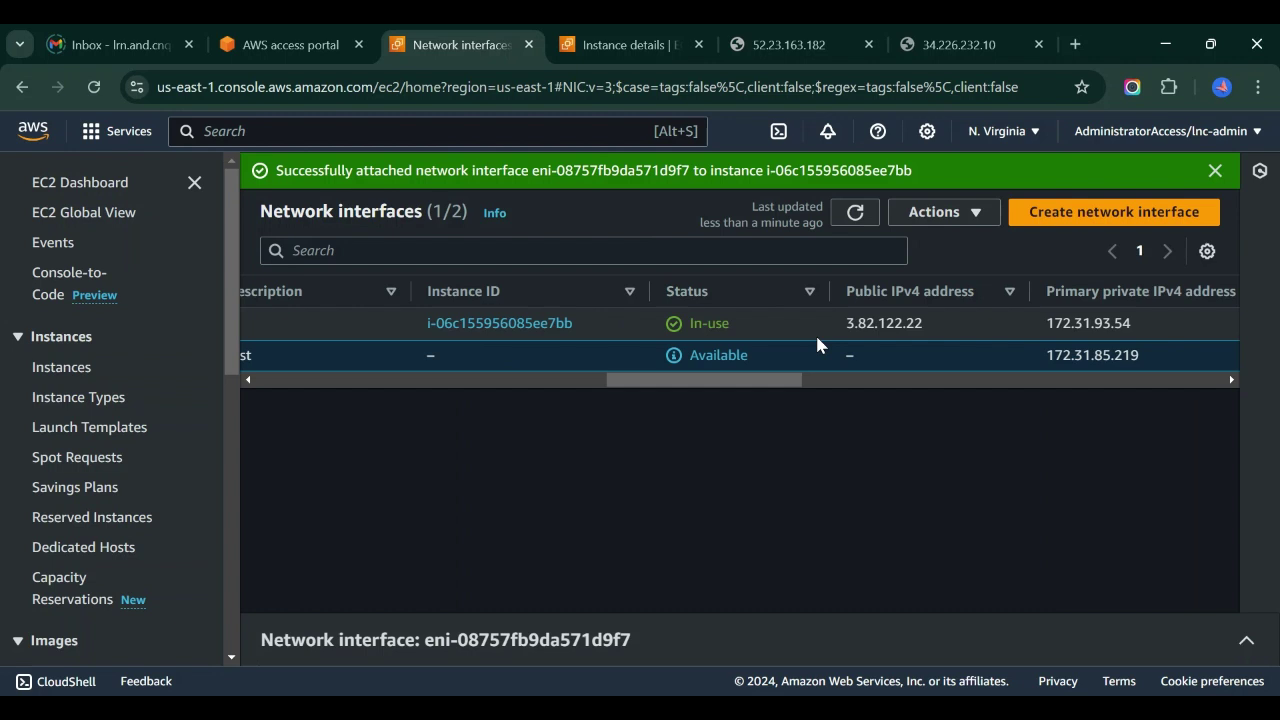
{"action": "left_click", "coordinate": [858, 213]}
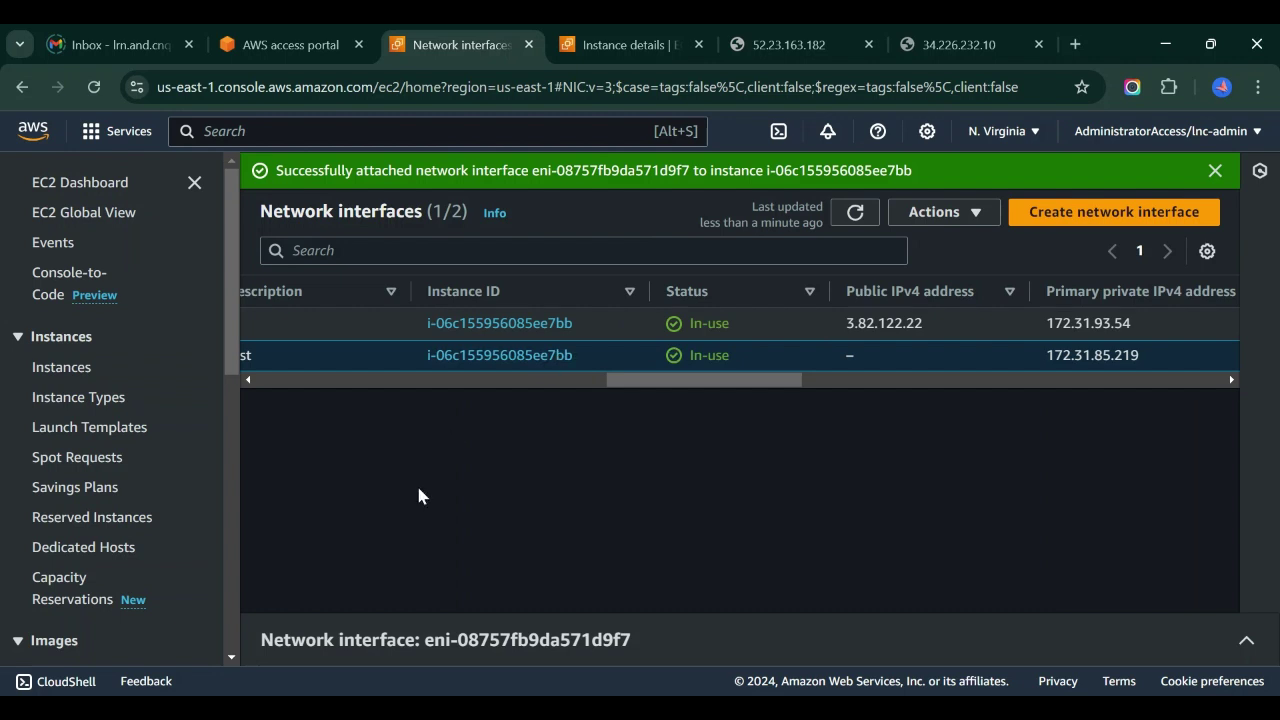
Step: Review the private IPv4 addresses in the webserver instance's refreshed networking details and instance summary
{"action": "left_click", "coordinate": [588, 50]}
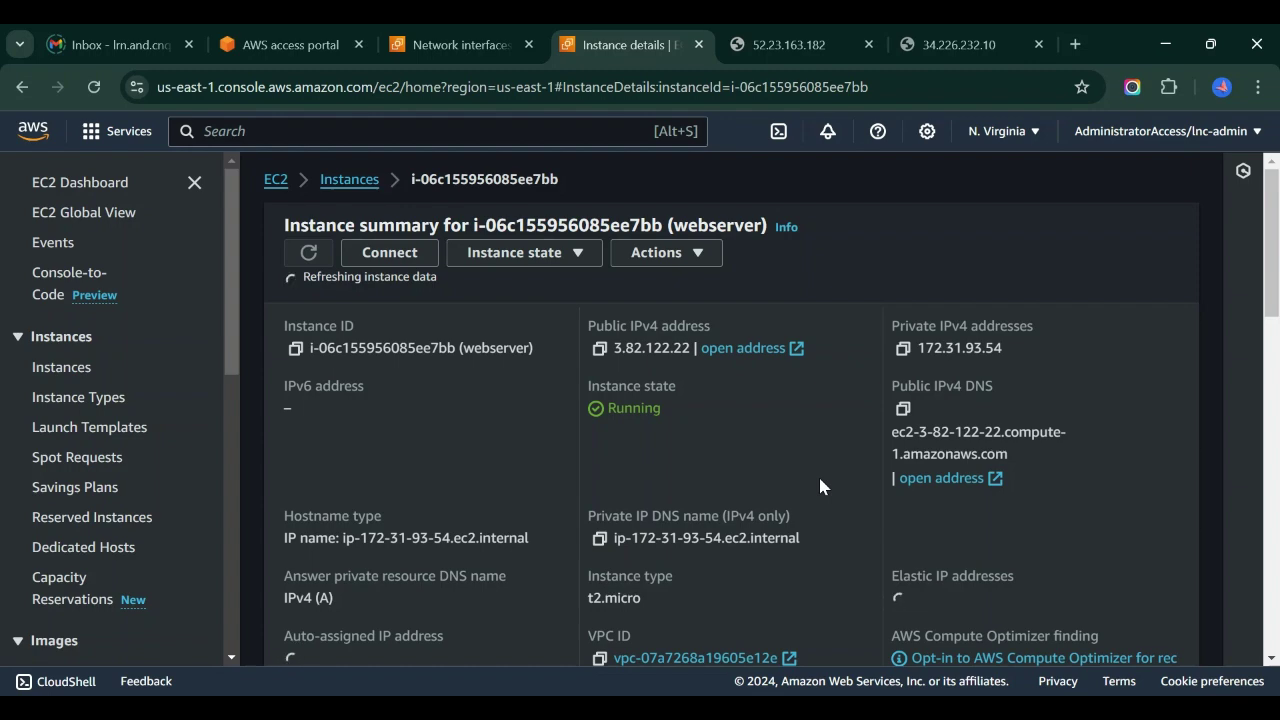
{"action": "scroll", "coordinate": [800, 465], "scroll_direction": "down", "scroll_amount": 7}
{"action": "scroll", "coordinate": [779, 462], "scroll_direction": "up", "scroll_amount": 2}
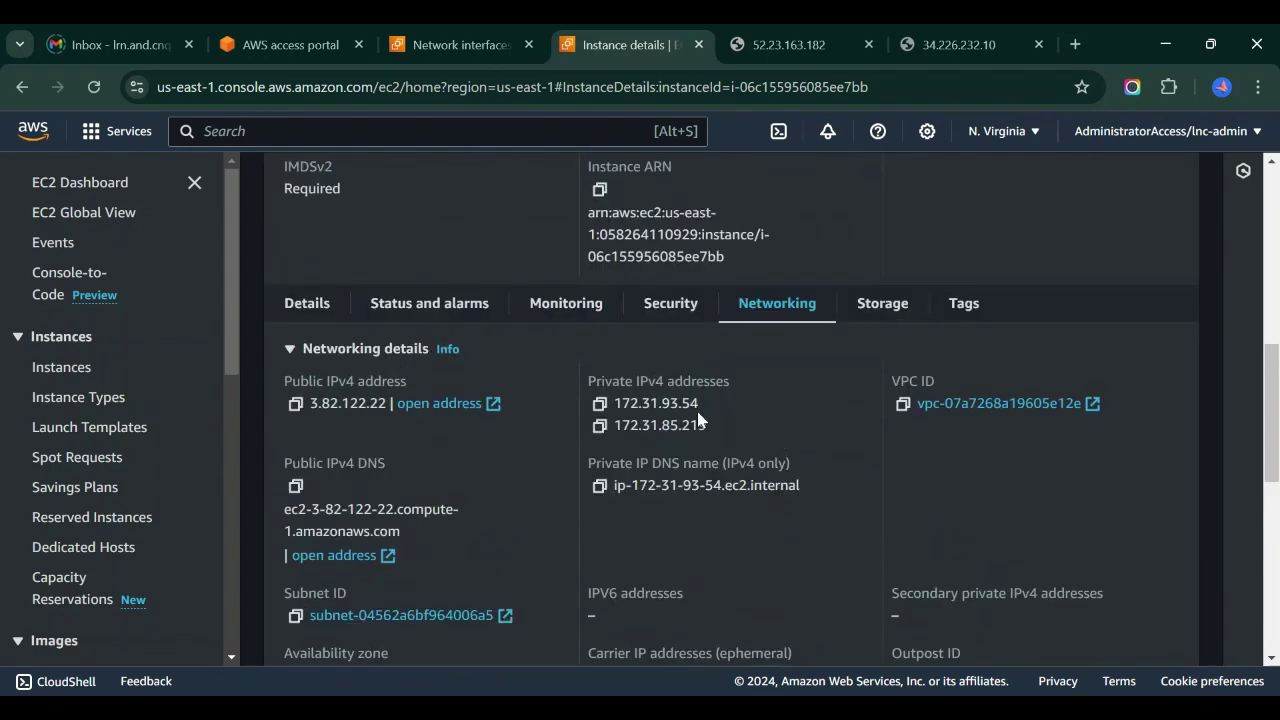
{"action": "left_click_drag", "start_coordinate": [590, 383], "coordinate": [770, 432]}
{"action": "left_click", "coordinate": [775, 426]}
{"action": "scroll", "coordinate": [775, 432], "scroll_direction": "up", "scroll_amount": 5}
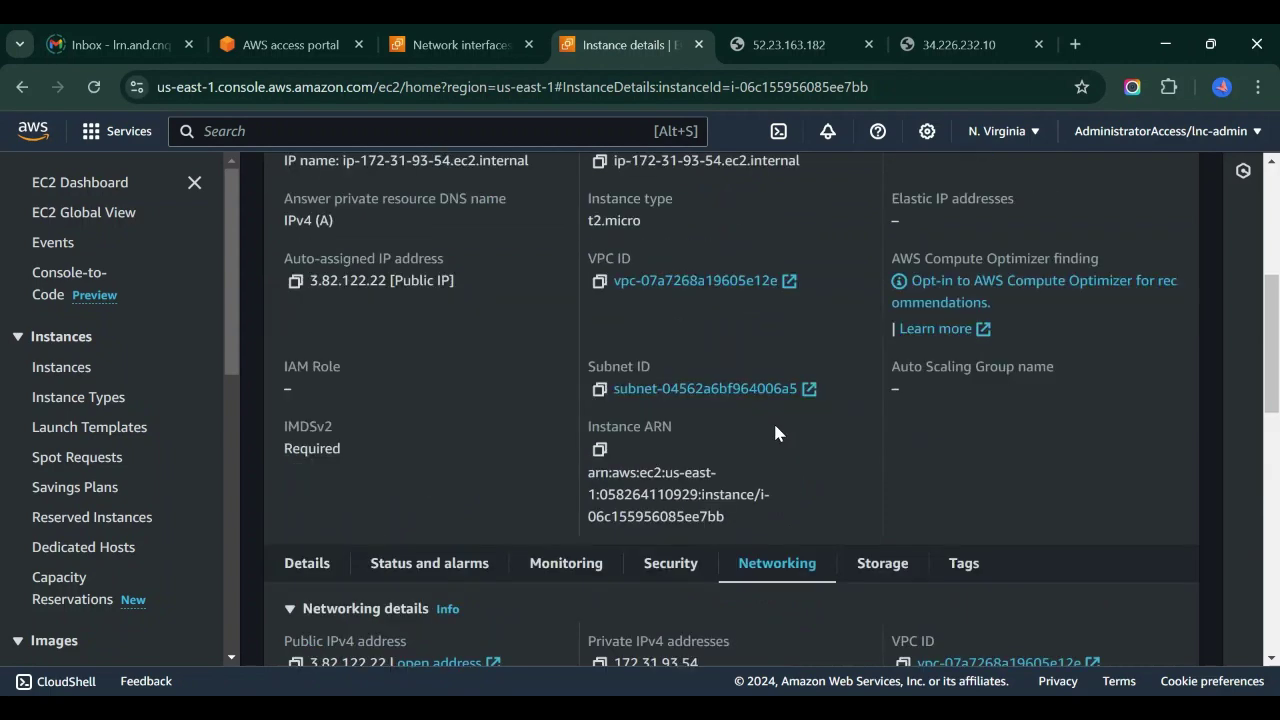
{"action": "scroll", "coordinate": [775, 432], "scroll_direction": "up", "scroll_amount": 1}
{"action": "scroll", "coordinate": [1057, 323], "scroll_direction": "up", "scroll_amount": 3}
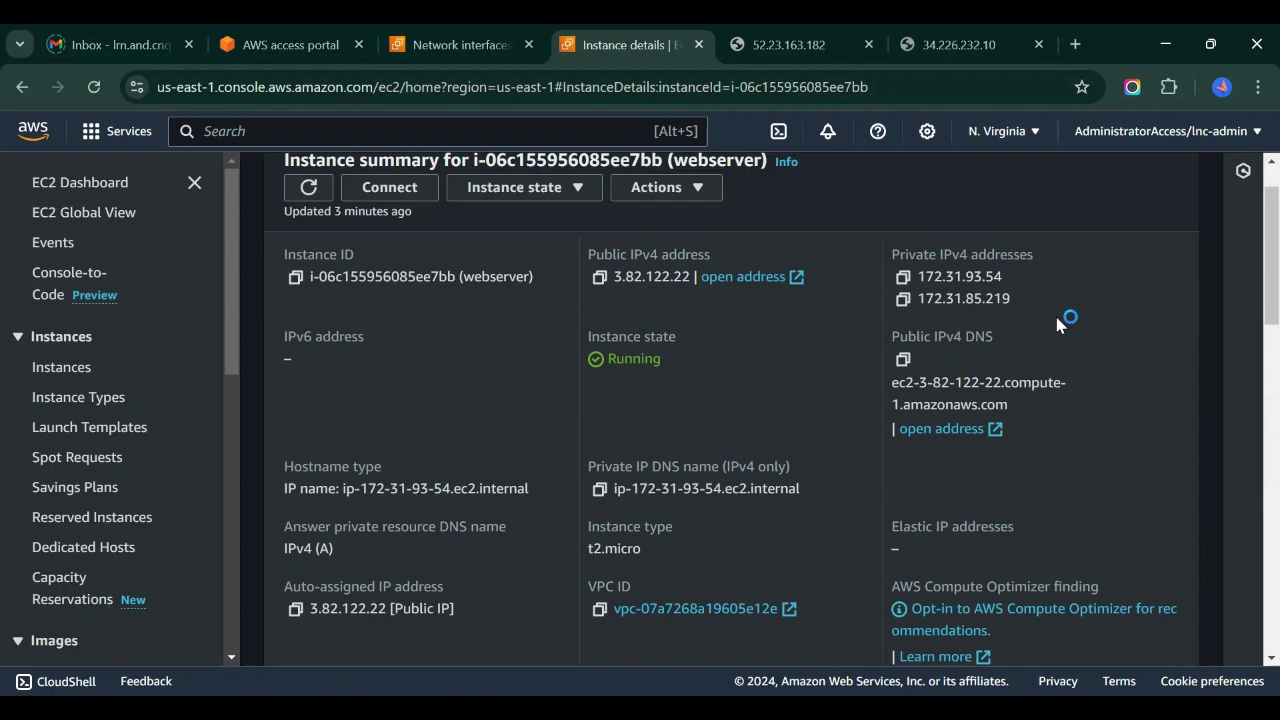
{"action": "scroll", "coordinate": [848, 370], "scroll_direction": "up", "scroll_amount": 1}
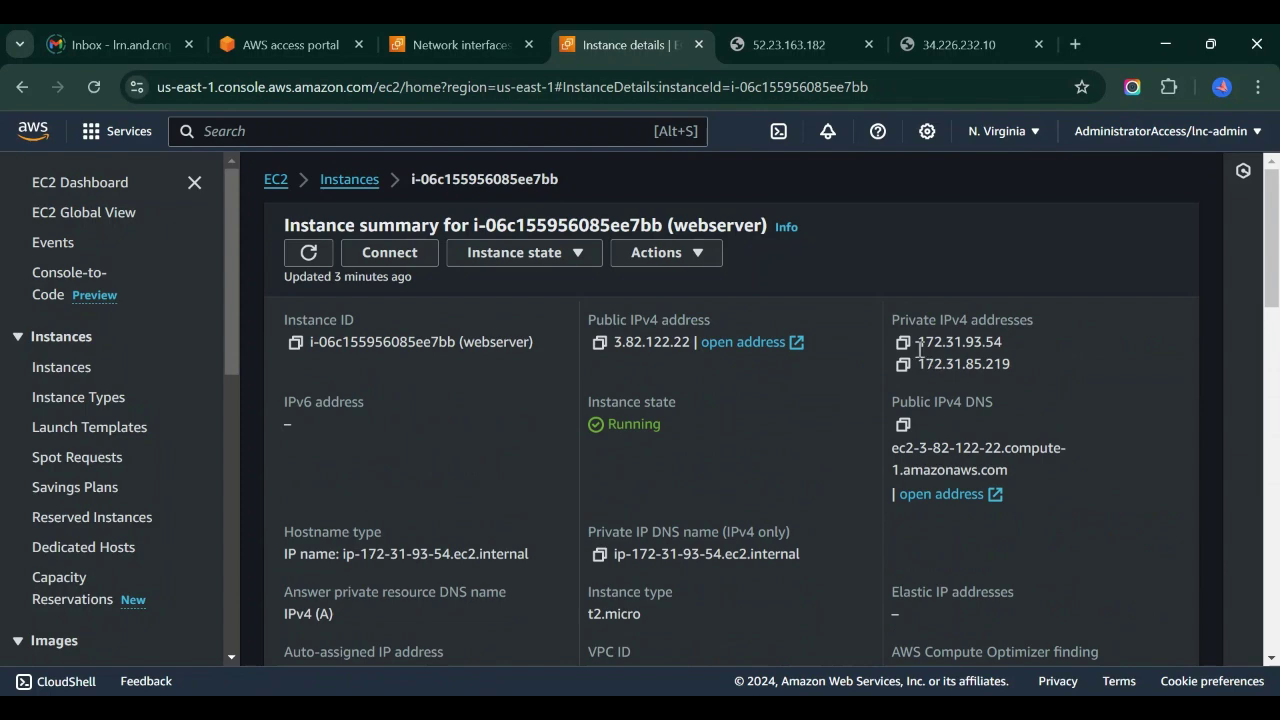
{"action": "left_click_drag", "start_coordinate": [919, 349], "coordinate": [1027, 366]}
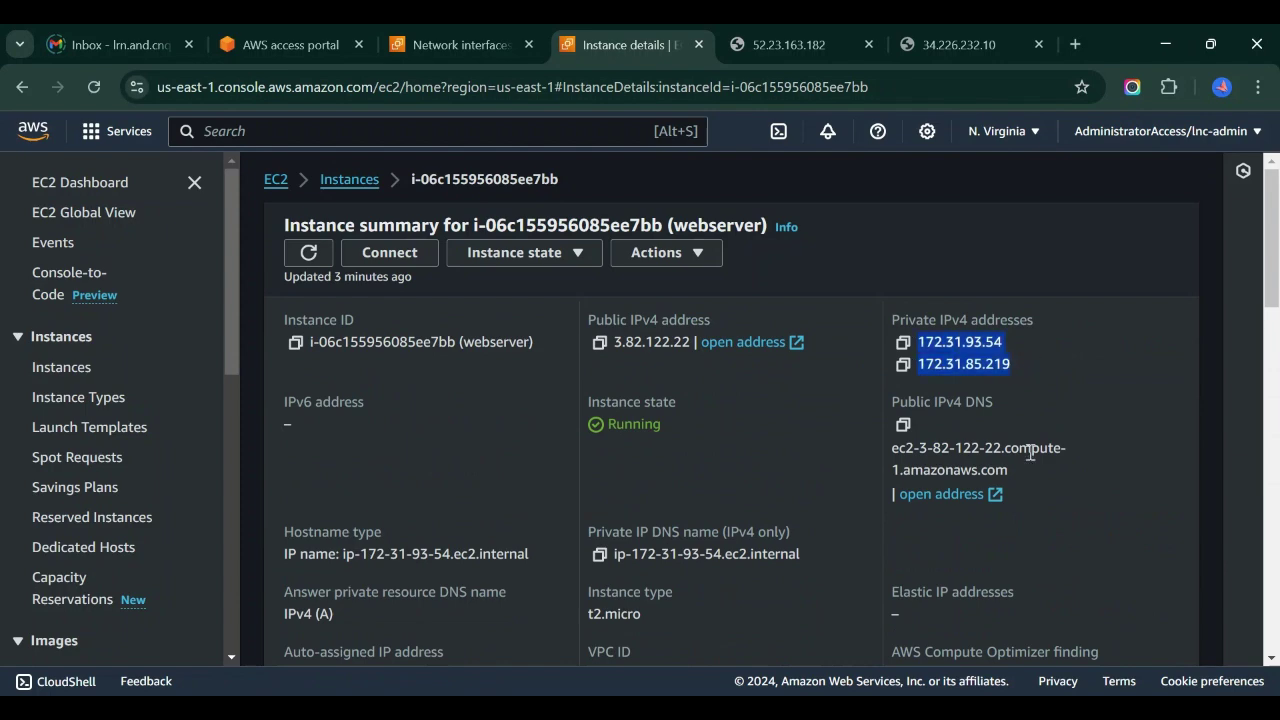
Step: Check the secondary private IPv4 addresses entry in the webserver instance's networking details
{"action": "scroll", "coordinate": [1030, 452], "scroll_direction": "down", "scroll_amount": 3}
{"action": "scroll", "coordinate": [1030, 458], "scroll_direction": "down", "scroll_amount": 5}
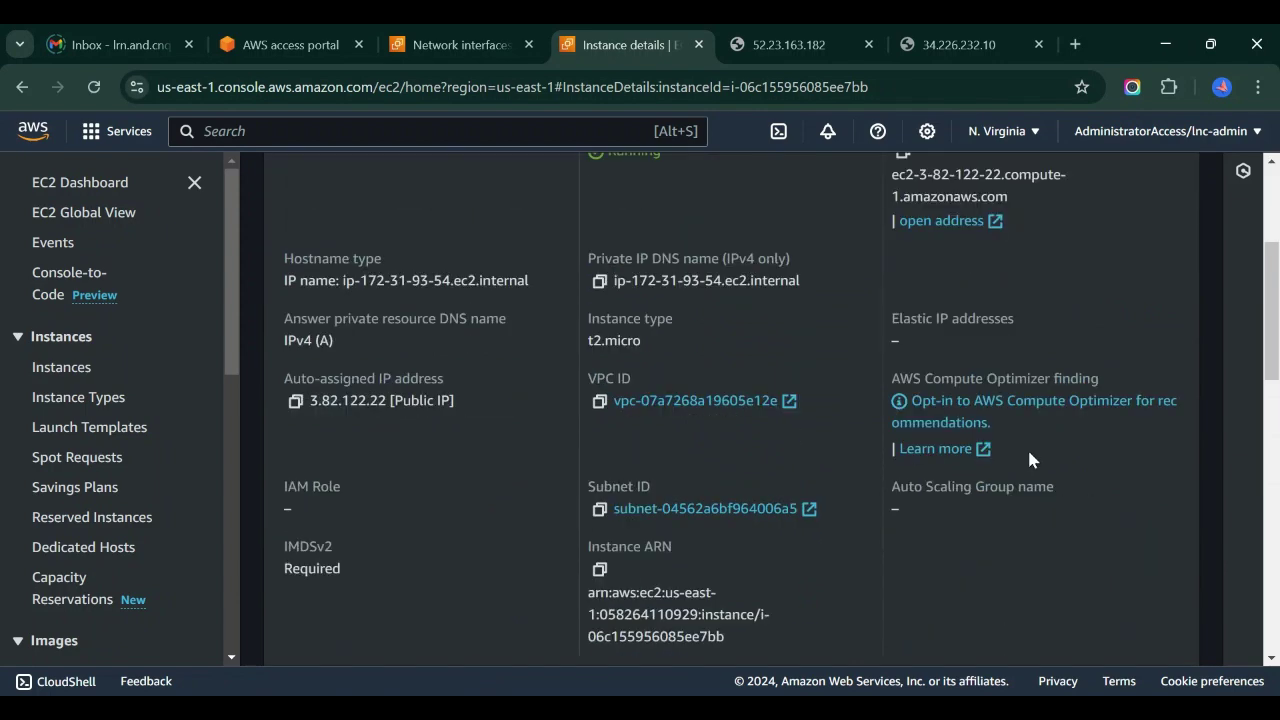
{"action": "left_click_drag", "start_coordinate": [970, 414], "coordinate": [878, 409]}
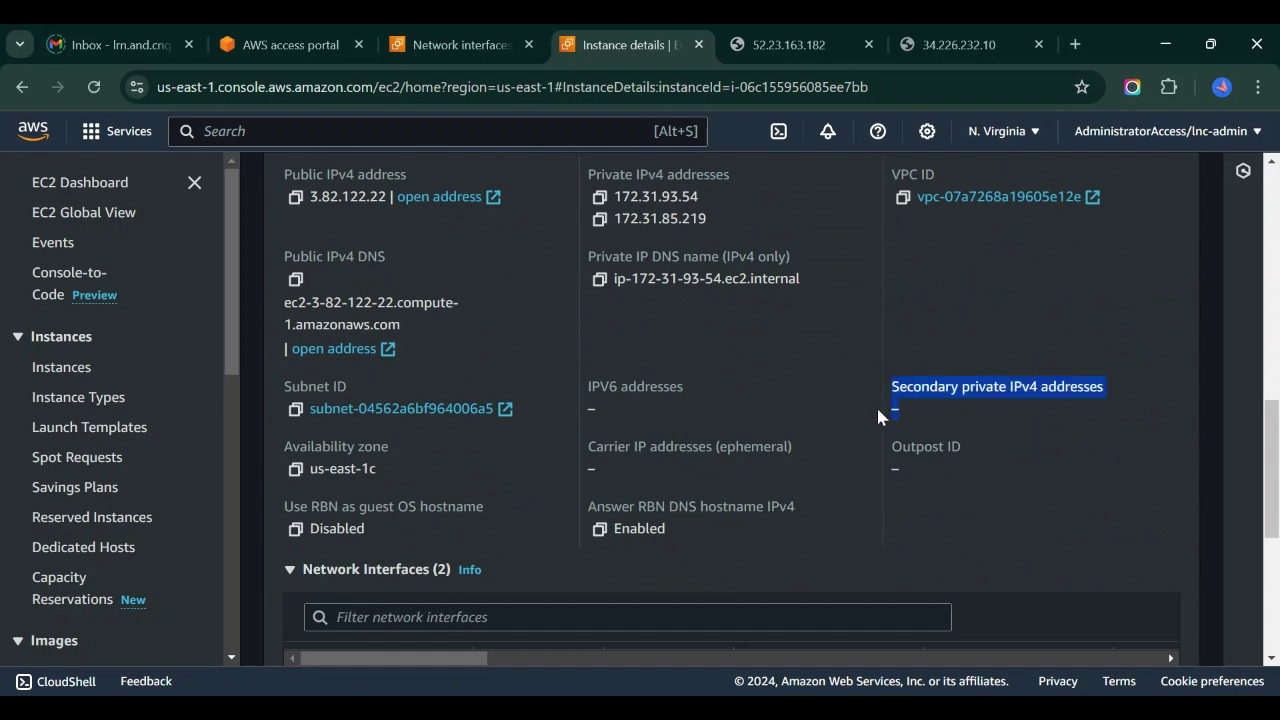
{"action": "left_click", "coordinate": [964, 422]}
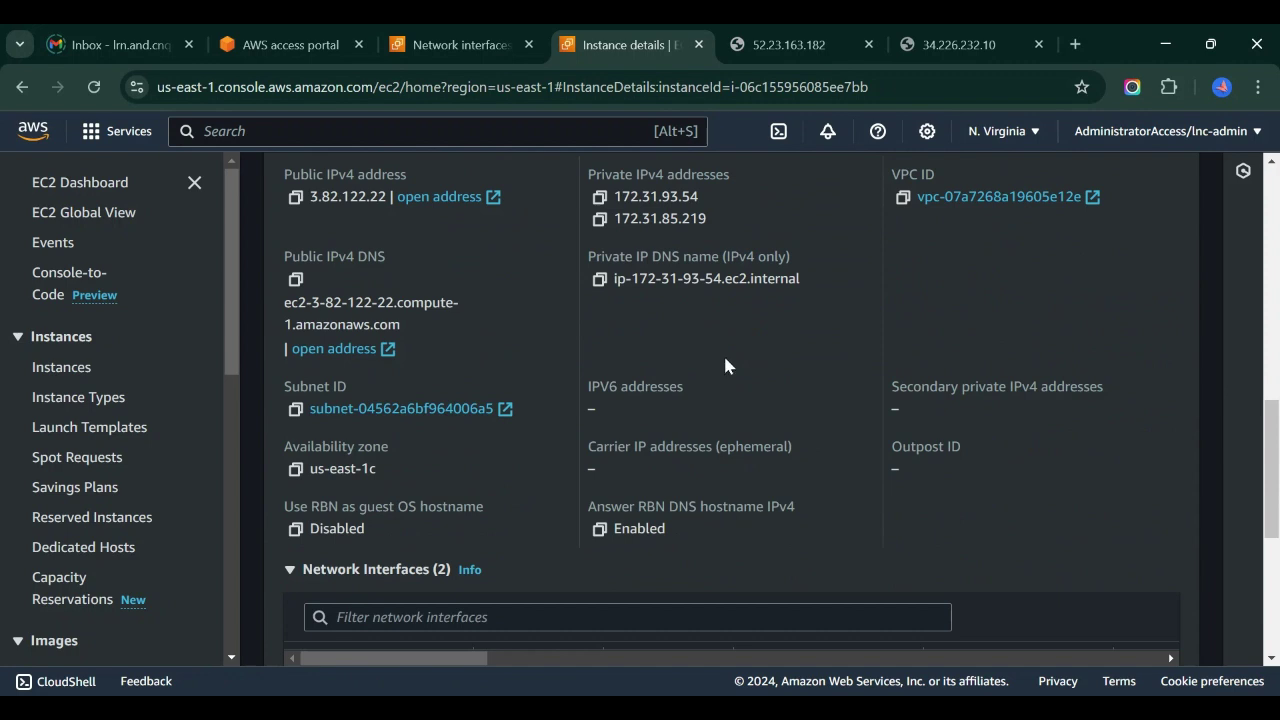
Step: Open IP address management for the instance's original network interface, eni-000f44c468cdd6d7e, and expand its eth0 addresses
{"action": "left_click", "coordinate": [459, 46]}
{"action": "left_click_drag", "start_coordinate": [665, 385], "coordinate": [247, 370]}
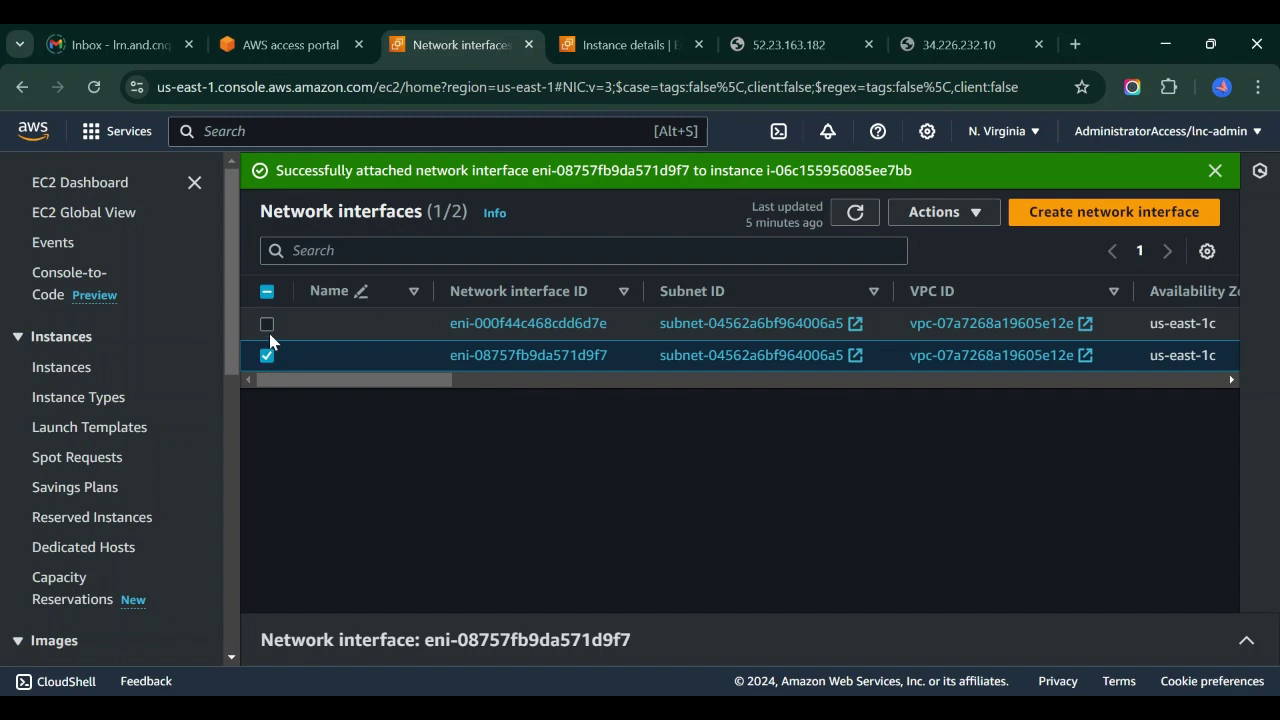
{"action": "left_click", "coordinate": [267, 356]}
{"action": "left_click", "coordinate": [548, 325]}
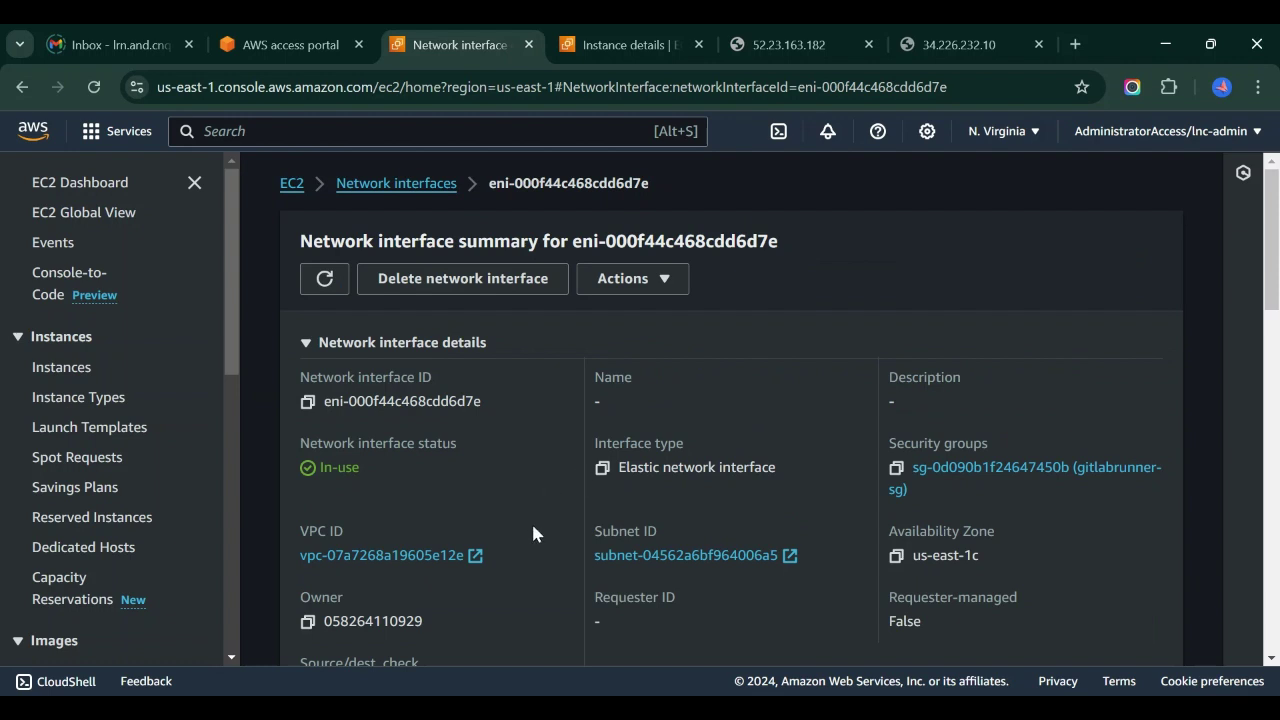
{"action": "left_click", "coordinate": [662, 285]}
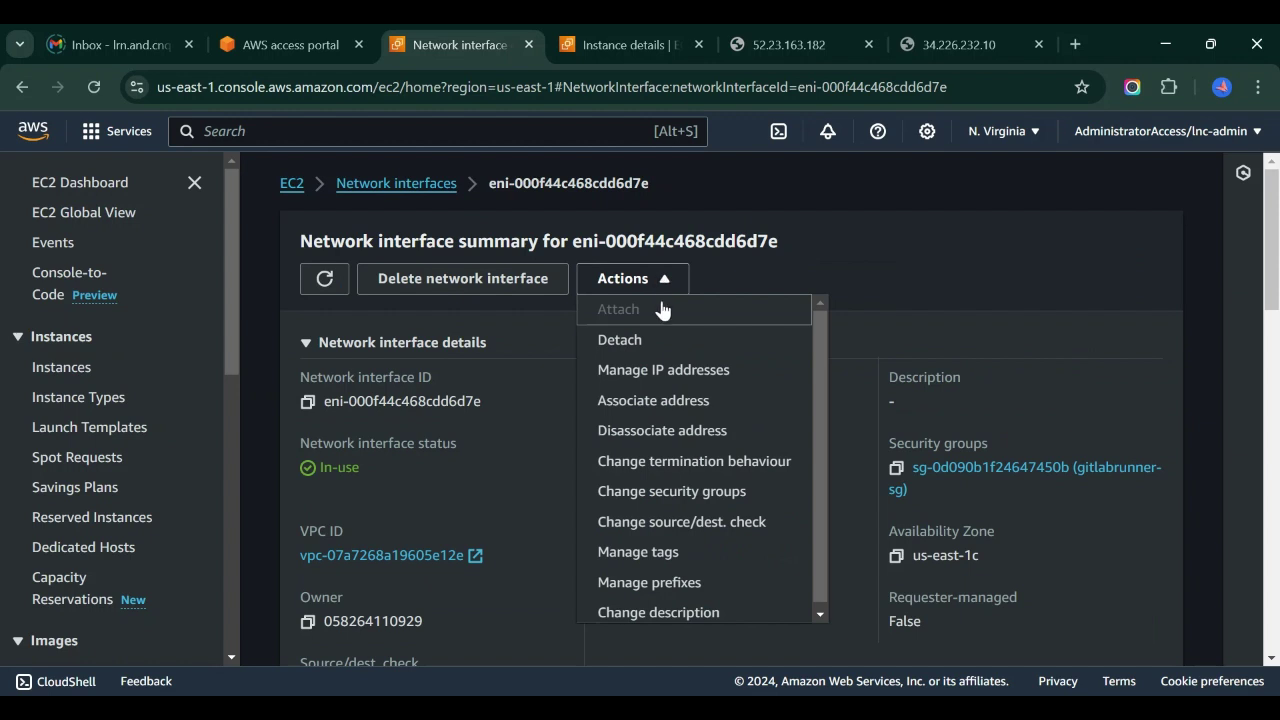
{"action": "left_click", "coordinate": [643, 374]}
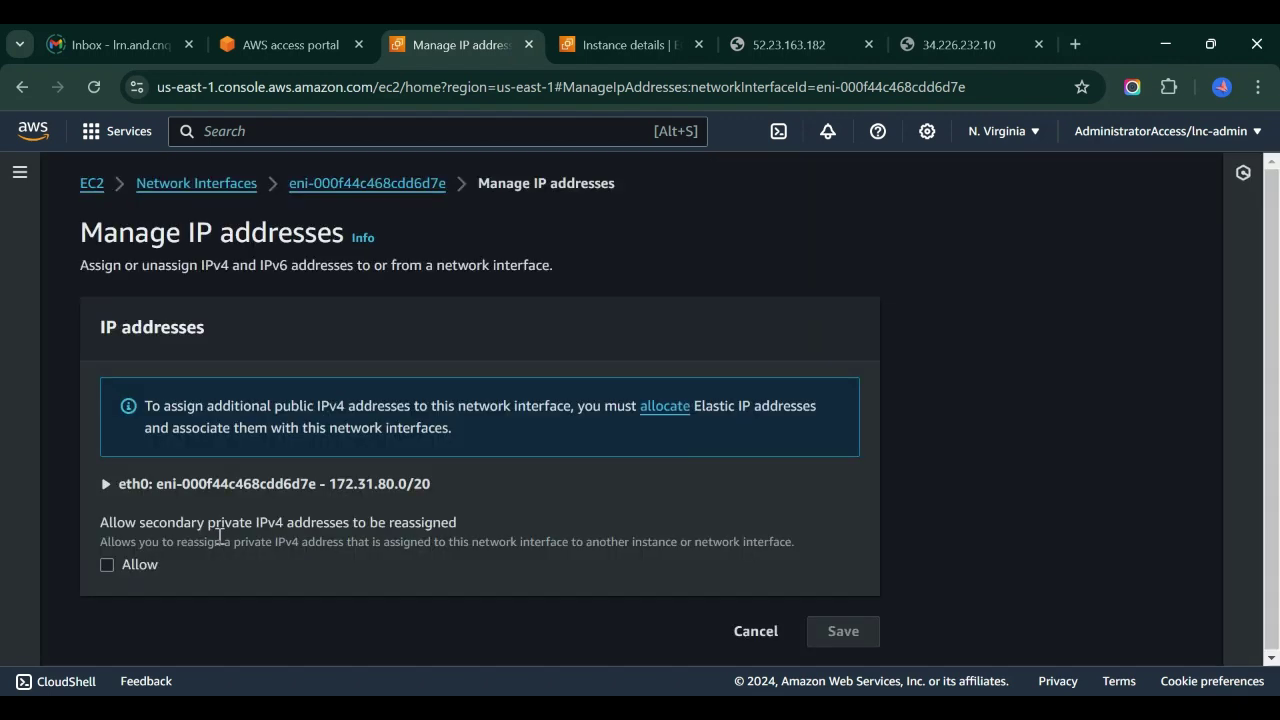
{"action": "left_click", "coordinate": [120, 484]}
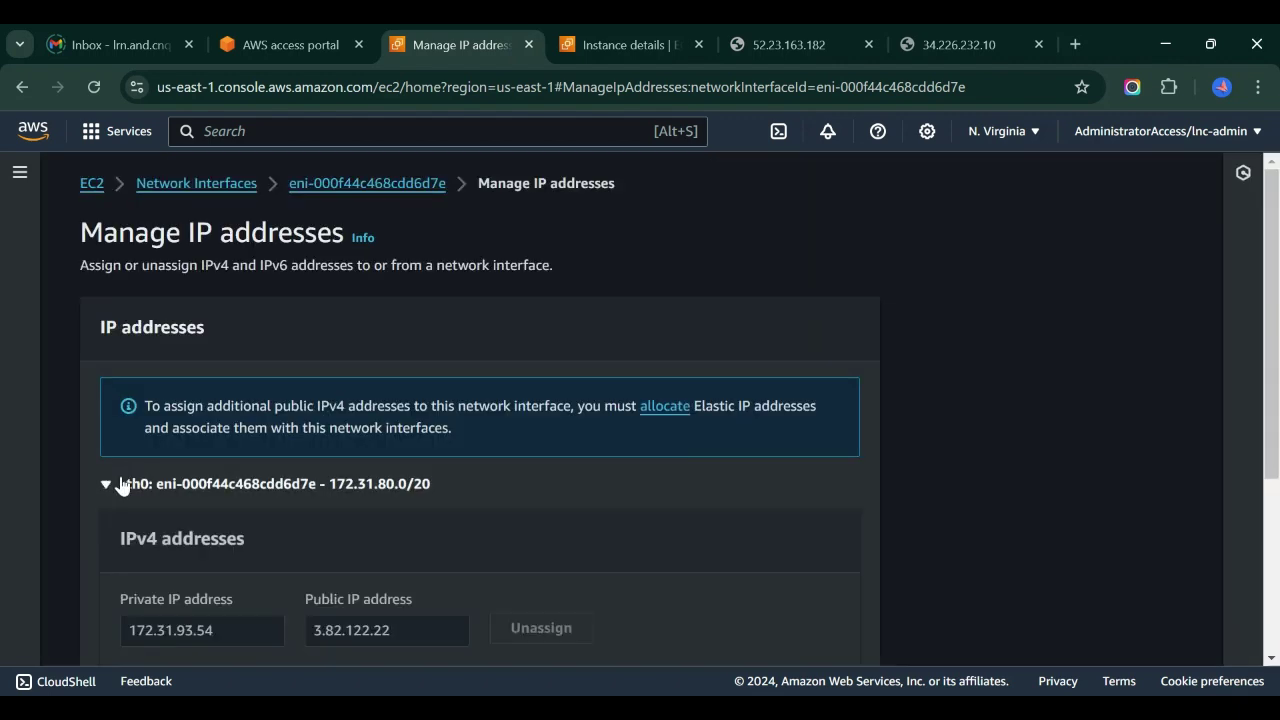
Step: Assign 172.31.93.55 as an additional private IP address on eth0, then save and confirm the change
{"action": "scroll", "coordinate": [214, 491], "scroll_direction": "down", "scroll_amount": 3}
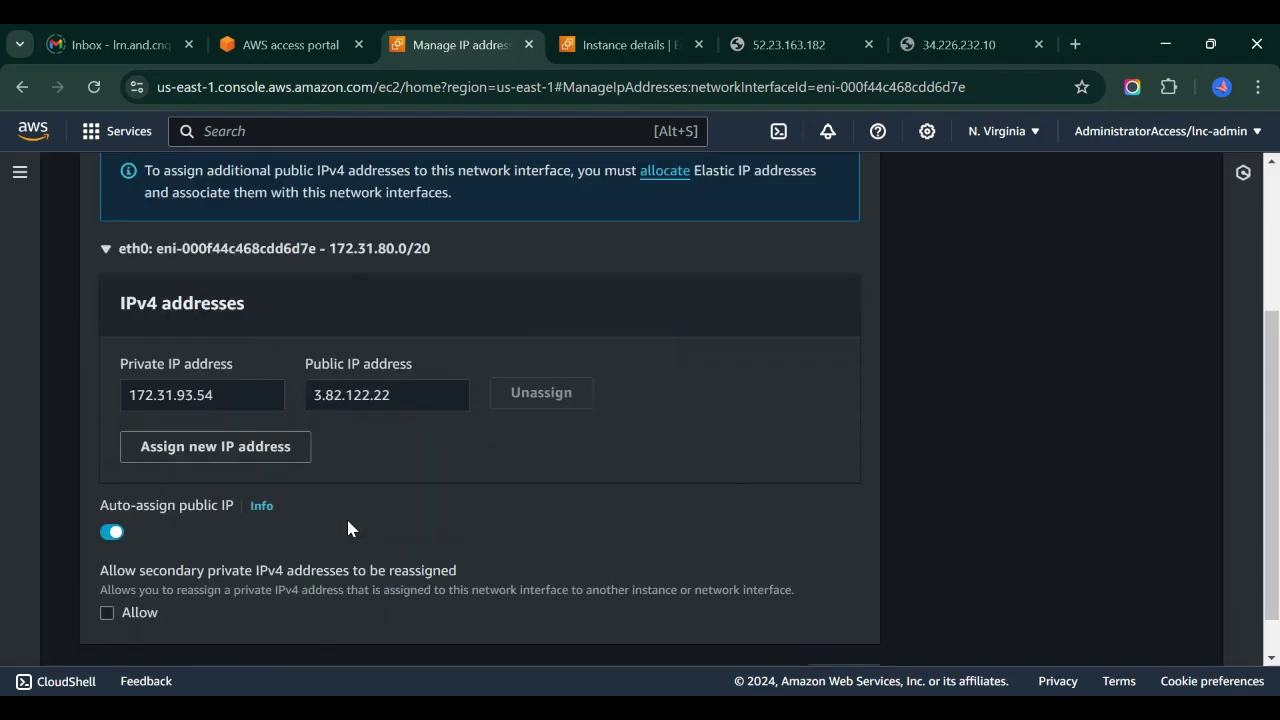
{"action": "left_click", "coordinate": [213, 450]}
{"action": "left_click", "coordinate": [196, 446]}
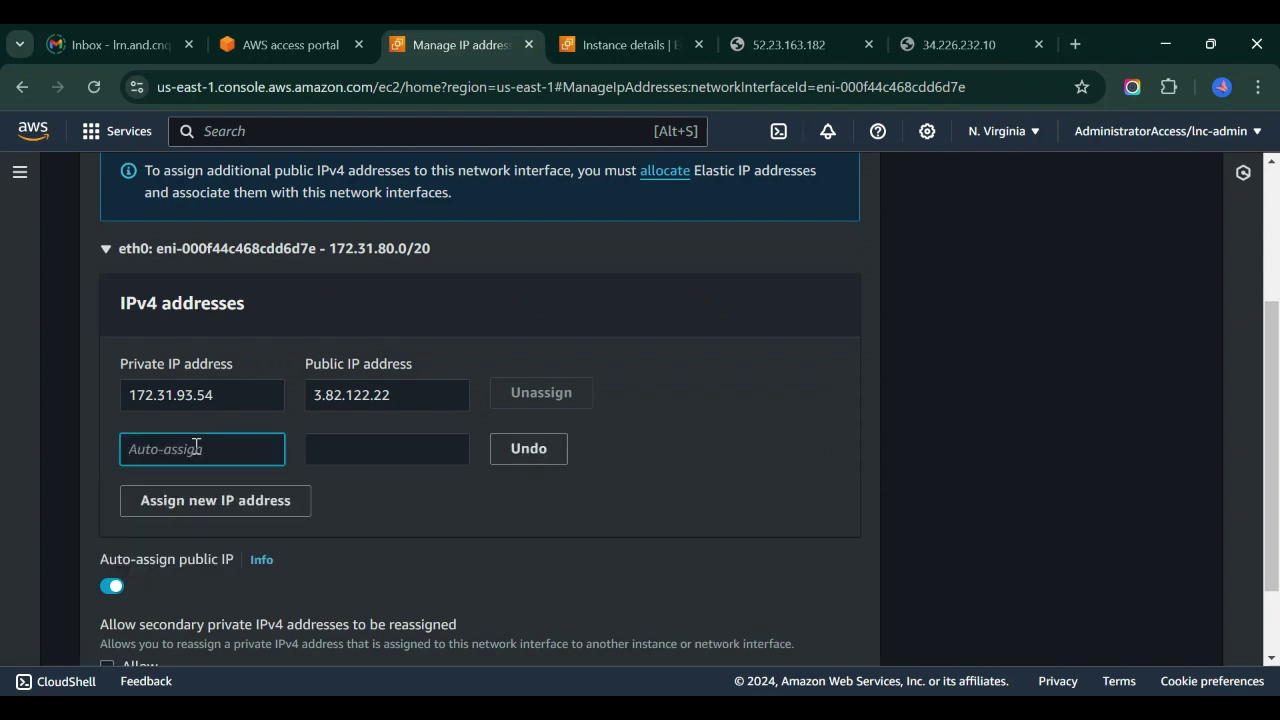
{"action": "left_click_drag", "start_coordinate": [229, 396], "coordinate": [109, 398]}
{"action": "key", "text": "ctrl+c"}
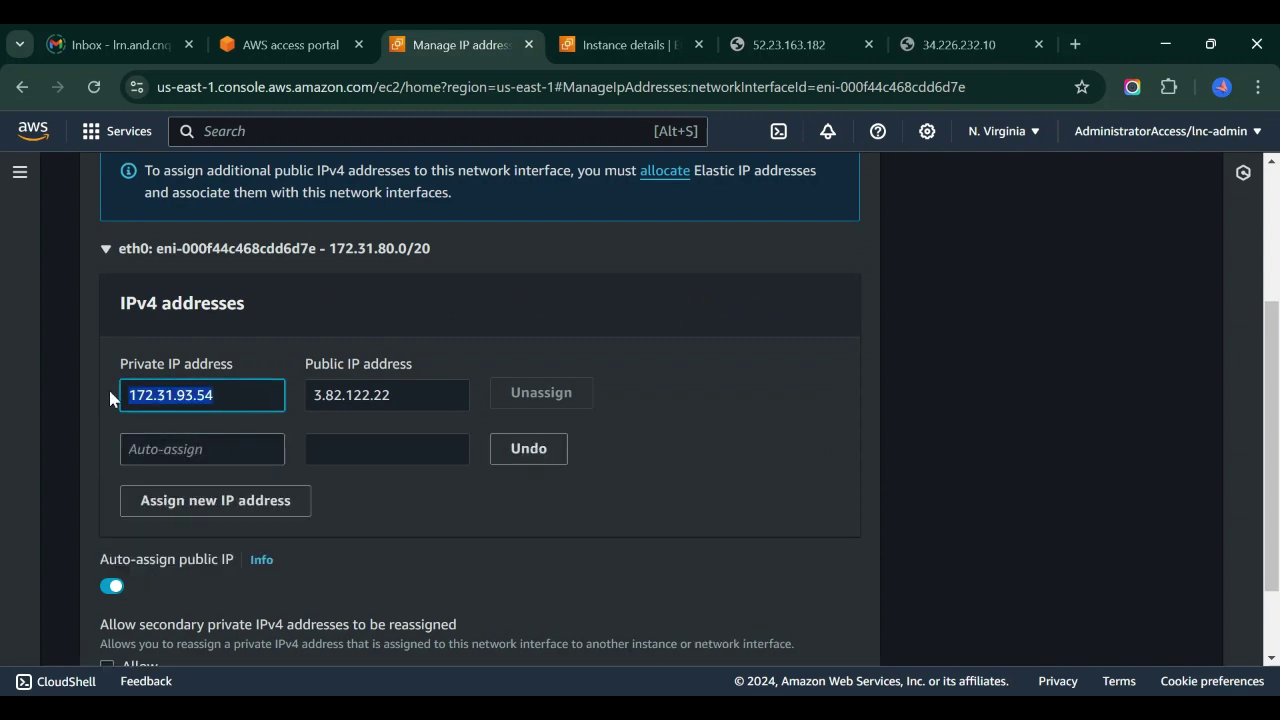
{"action": "left_click", "coordinate": [188, 462]}
{"action": "key", "text": "ctrl+v"}
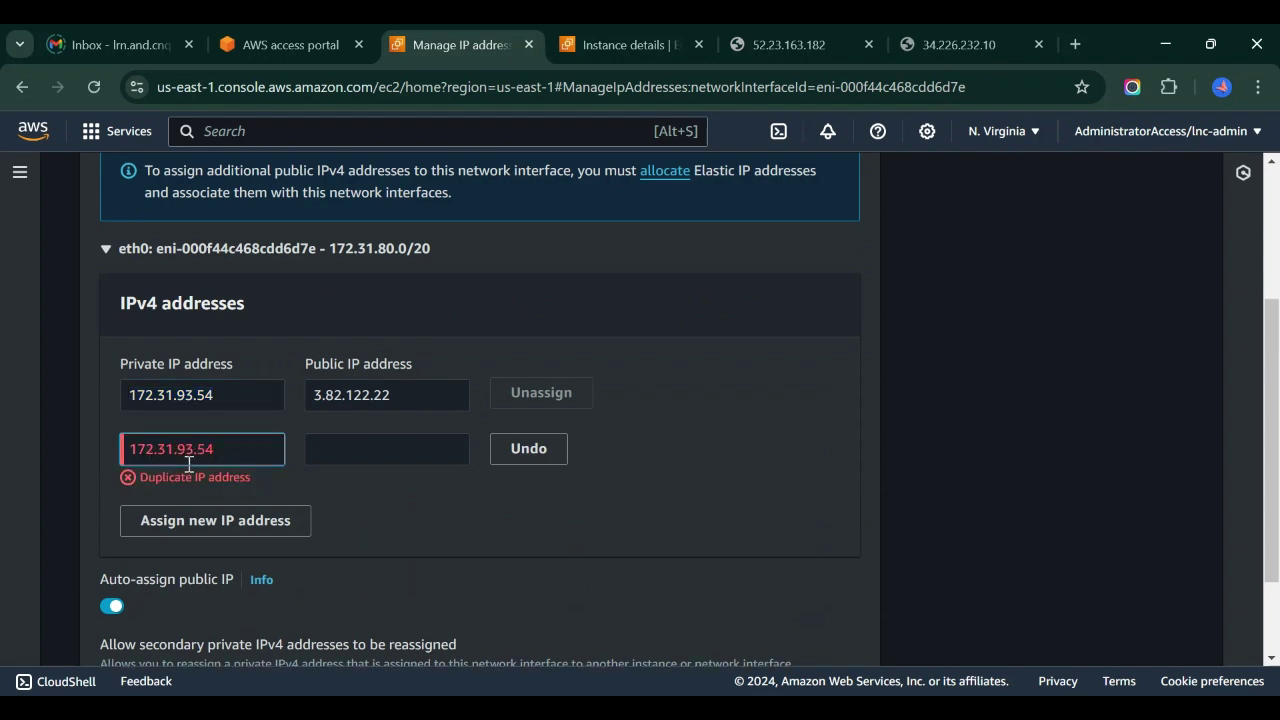
{"action": "key", "text": "BackSpace"}
{"action": "type", "text": "5"}
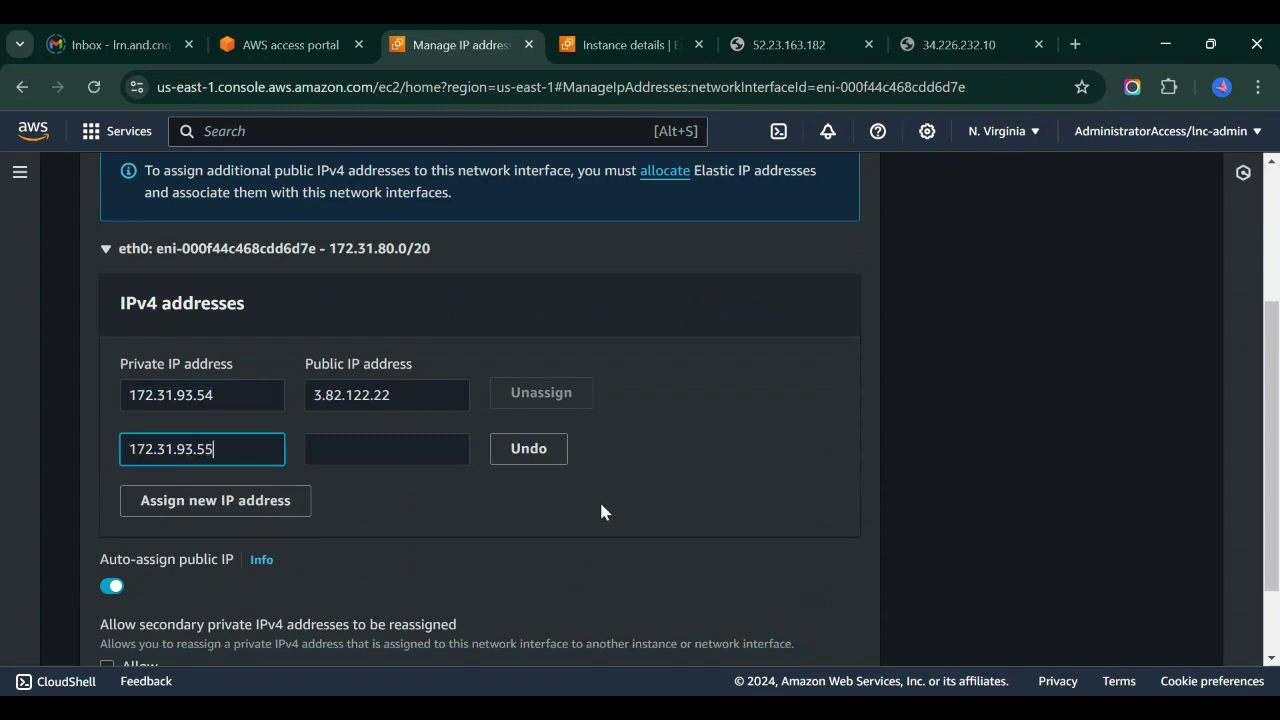
{"action": "scroll", "coordinate": [545, 545], "scroll_direction": "down", "scroll_amount": 1}
{"action": "left_click", "coordinate": [838, 636]}
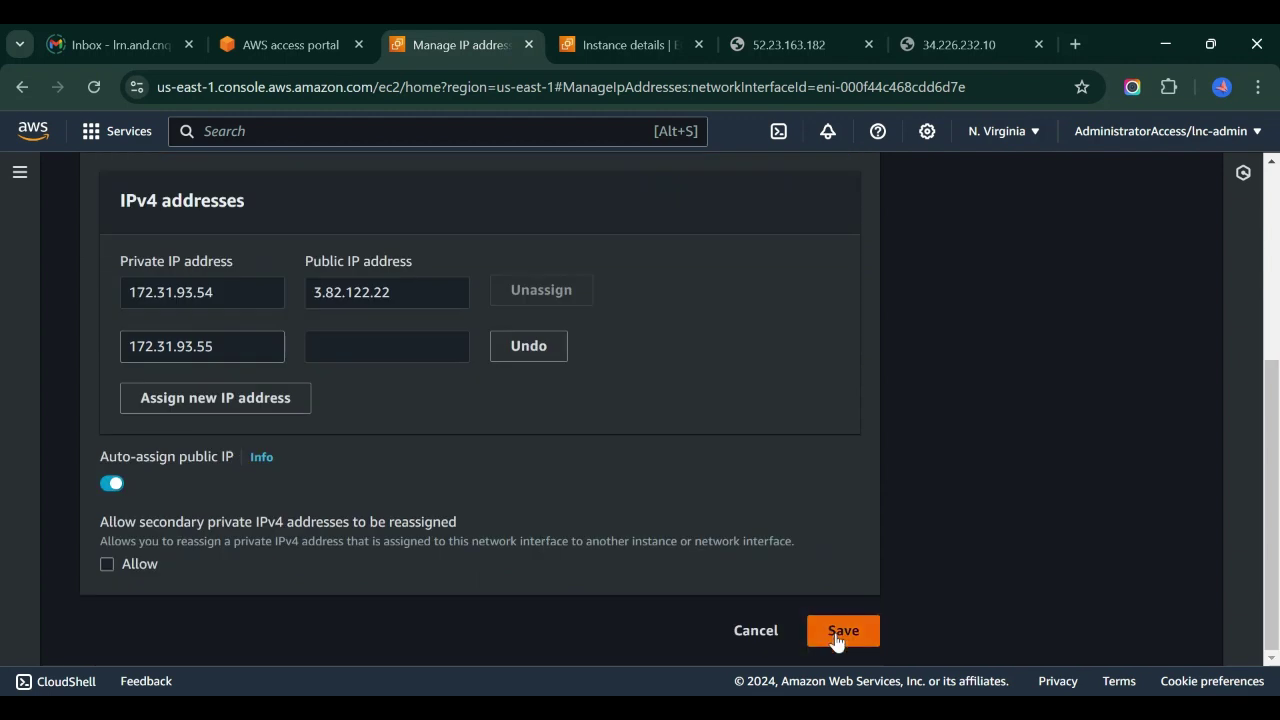
{"action": "left_click", "coordinate": [903, 496]}
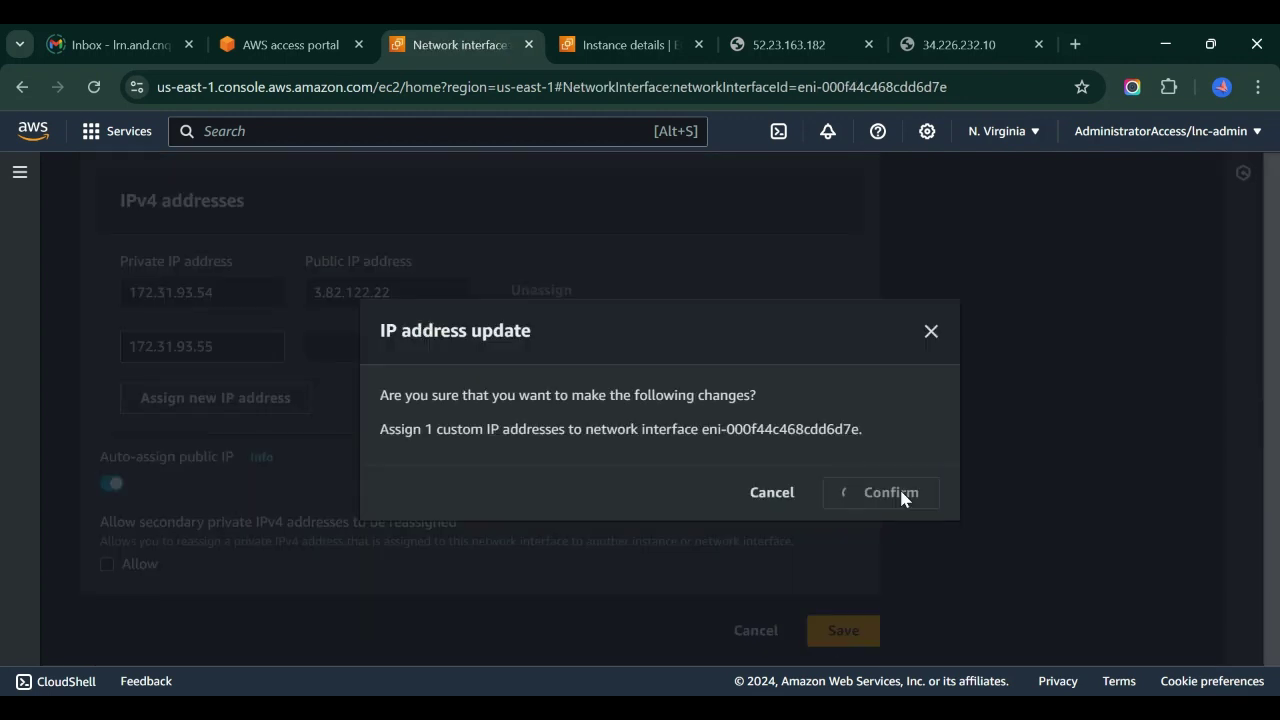
Step: Refresh the webserver instance's details and check the secondary private IPv4 addresses entry in its networking details
{"action": "key", "text": "ctrl+Tab"}
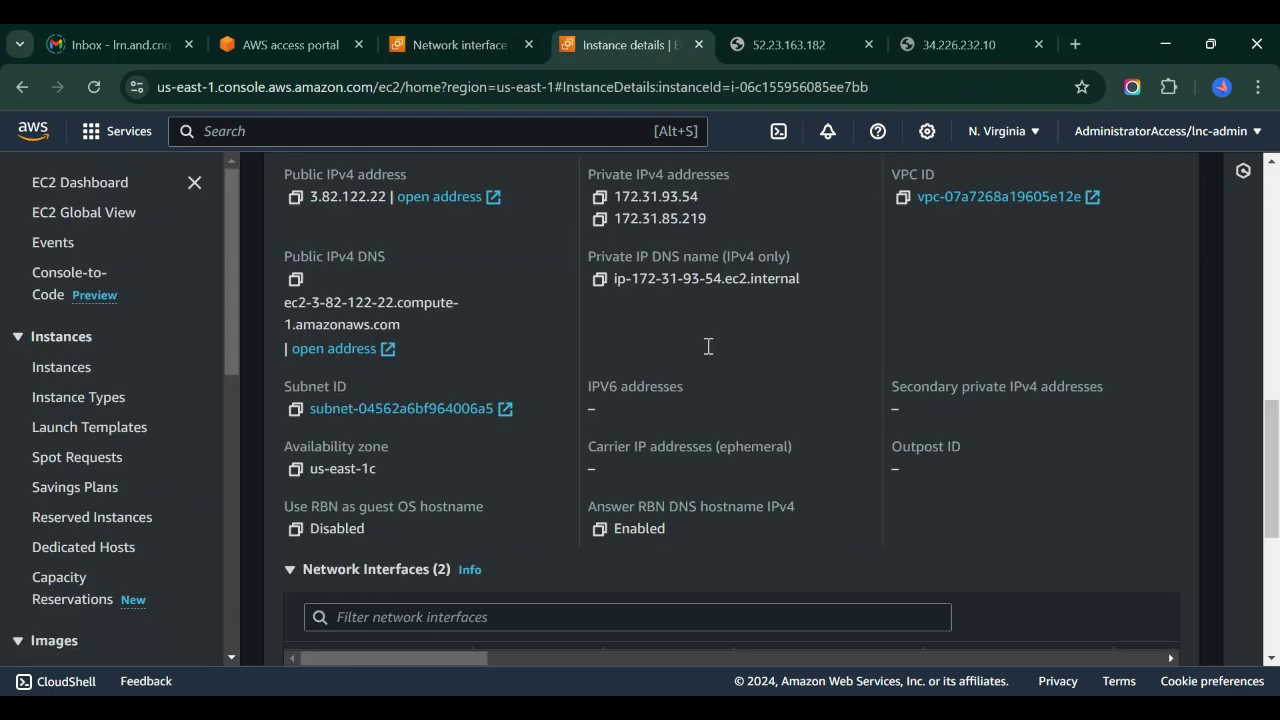
{"action": "scroll", "coordinate": [708, 346], "scroll_direction": "up", "scroll_amount": 8}
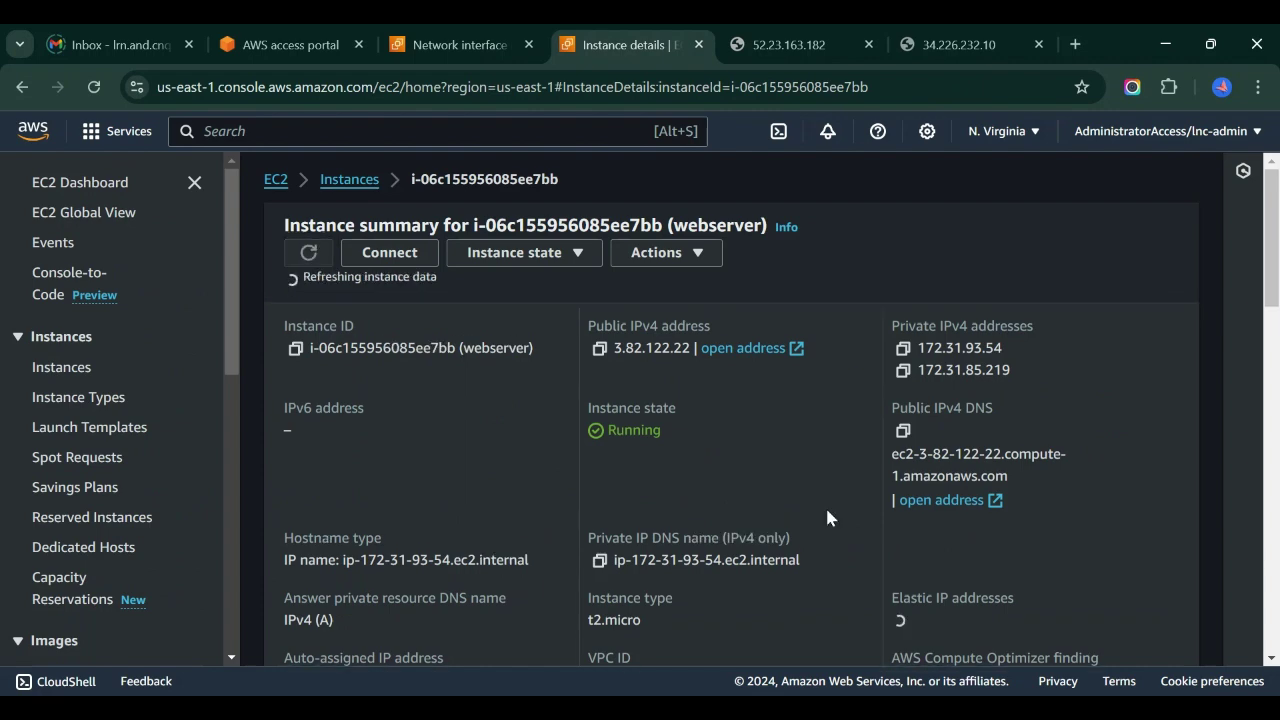
{"action": "scroll", "coordinate": [826, 517], "scroll_direction": "down", "scroll_amount": 3}
{"action": "scroll", "coordinate": [826, 517], "scroll_direction": "down", "scroll_amount": 6}
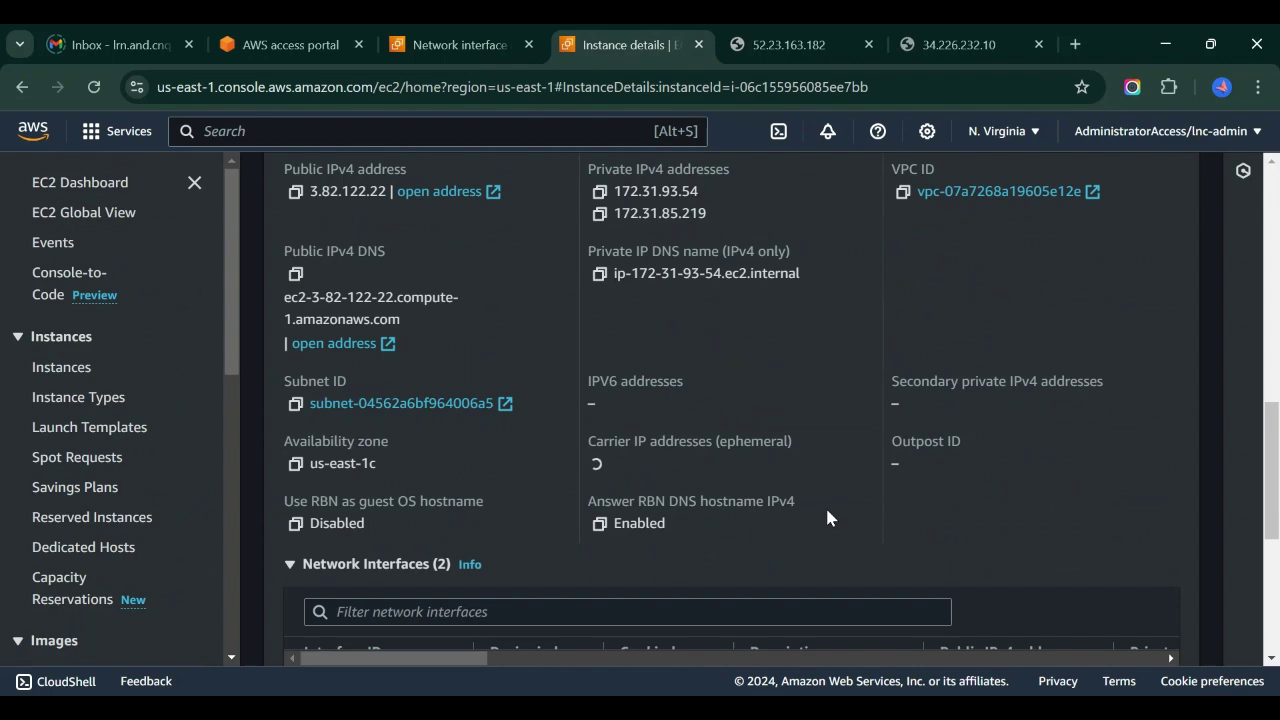
{"action": "scroll", "coordinate": [780, 382], "scroll_direction": "up", "scroll_amount": 10}
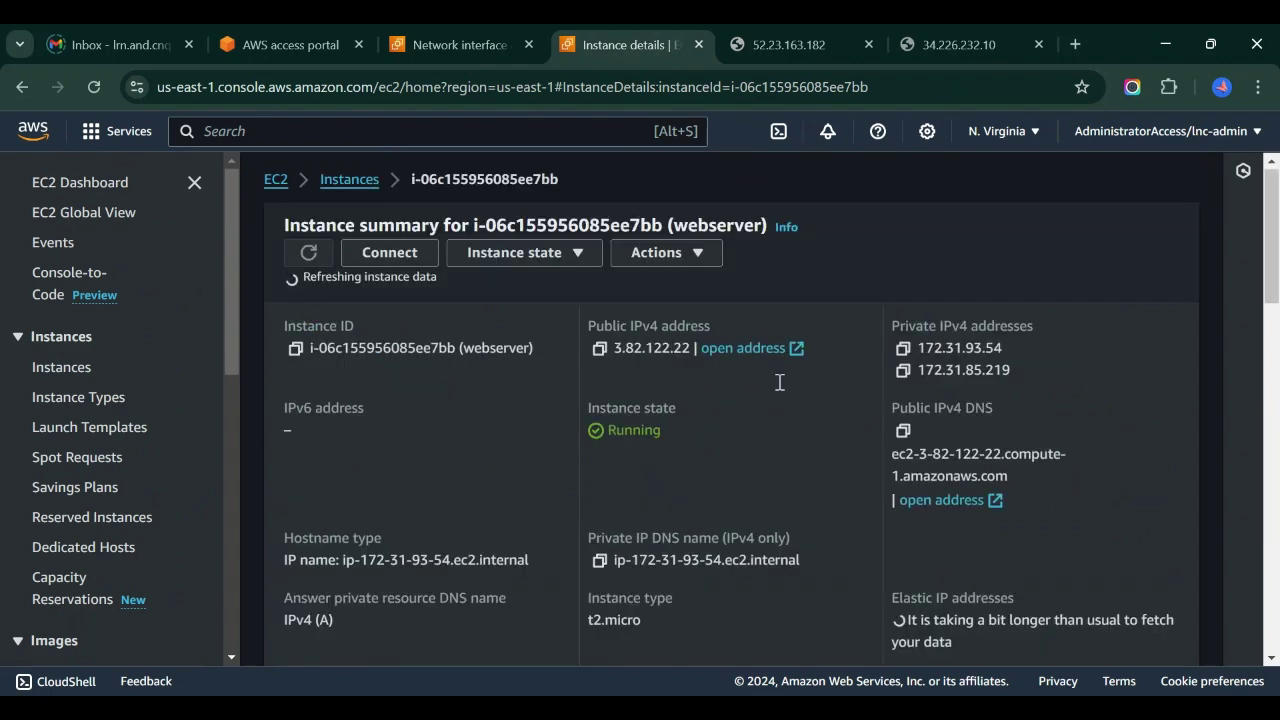
{"action": "scroll", "coordinate": [780, 382], "scroll_direction": "down", "scroll_amount": 8}
{"action": "scroll", "coordinate": [780, 390], "scroll_direction": "down", "scroll_amount": 1}
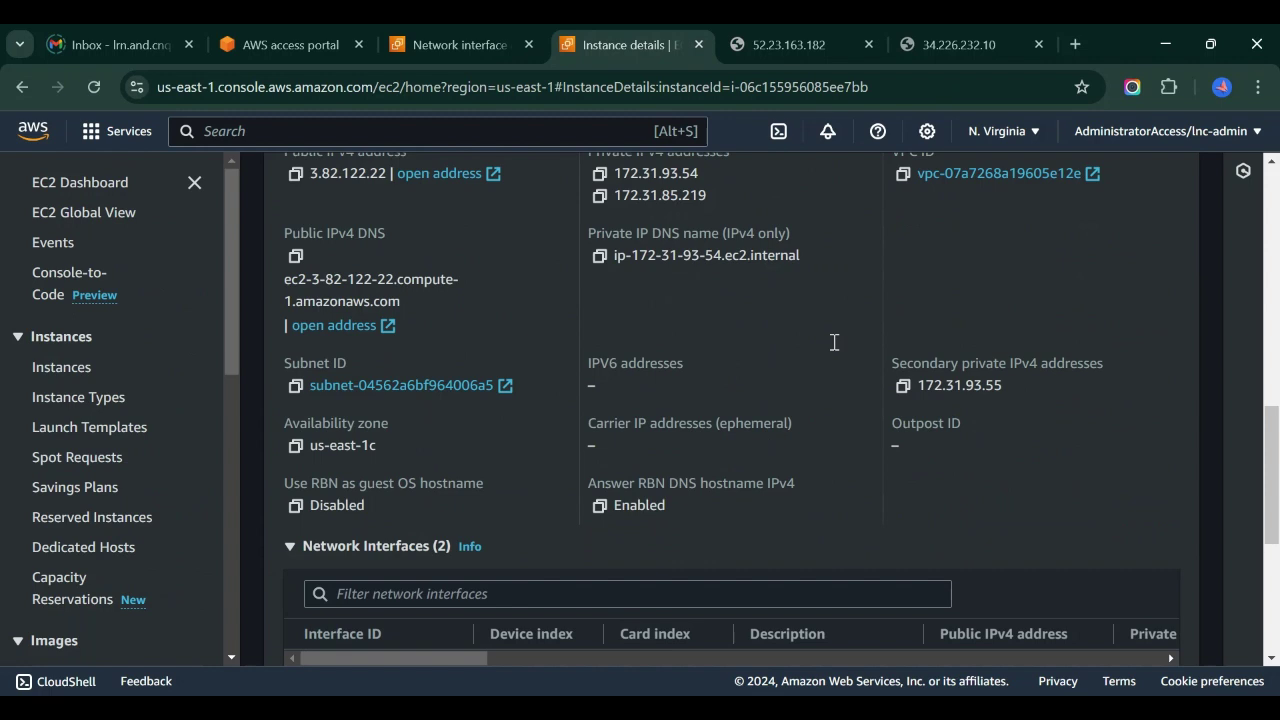
Step: Open IP address management for the second network interface, eni-08757fb9da571d9f7, from the network interfaces list and expand its eth1 addresses
{"action": "left_click", "coordinate": [440, 40]}
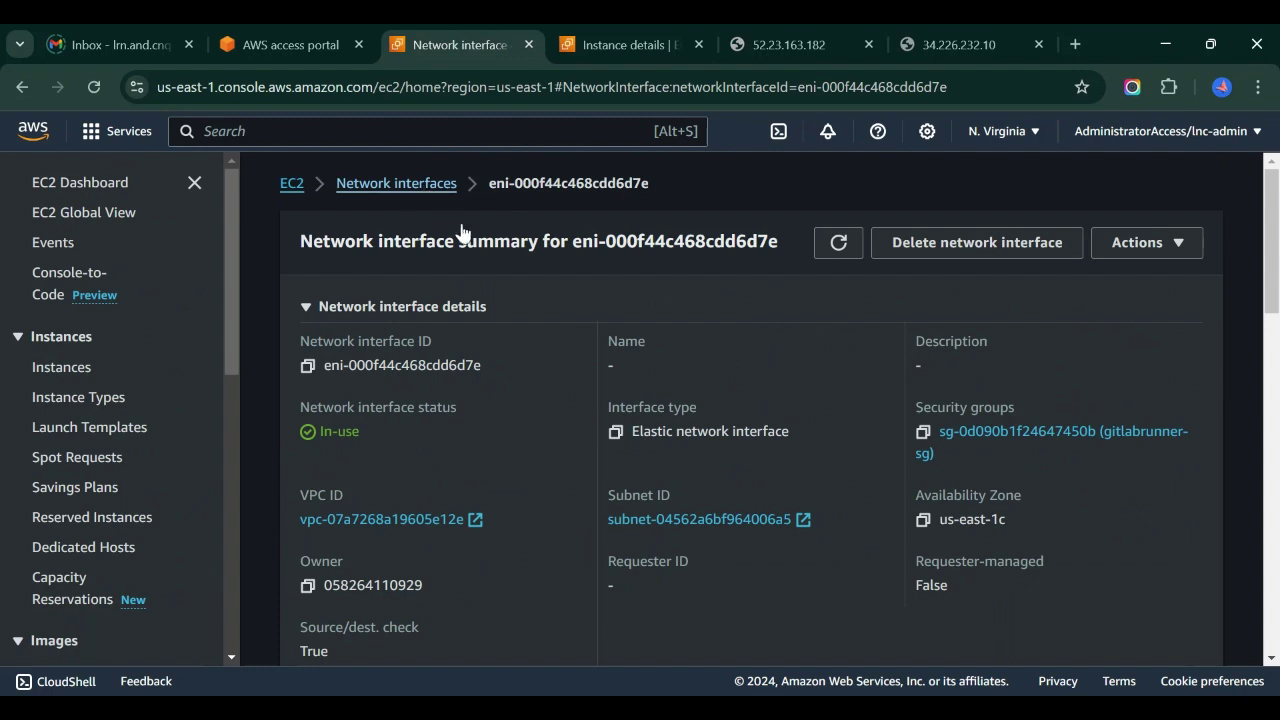
{"action": "left_click", "coordinate": [395, 184]}
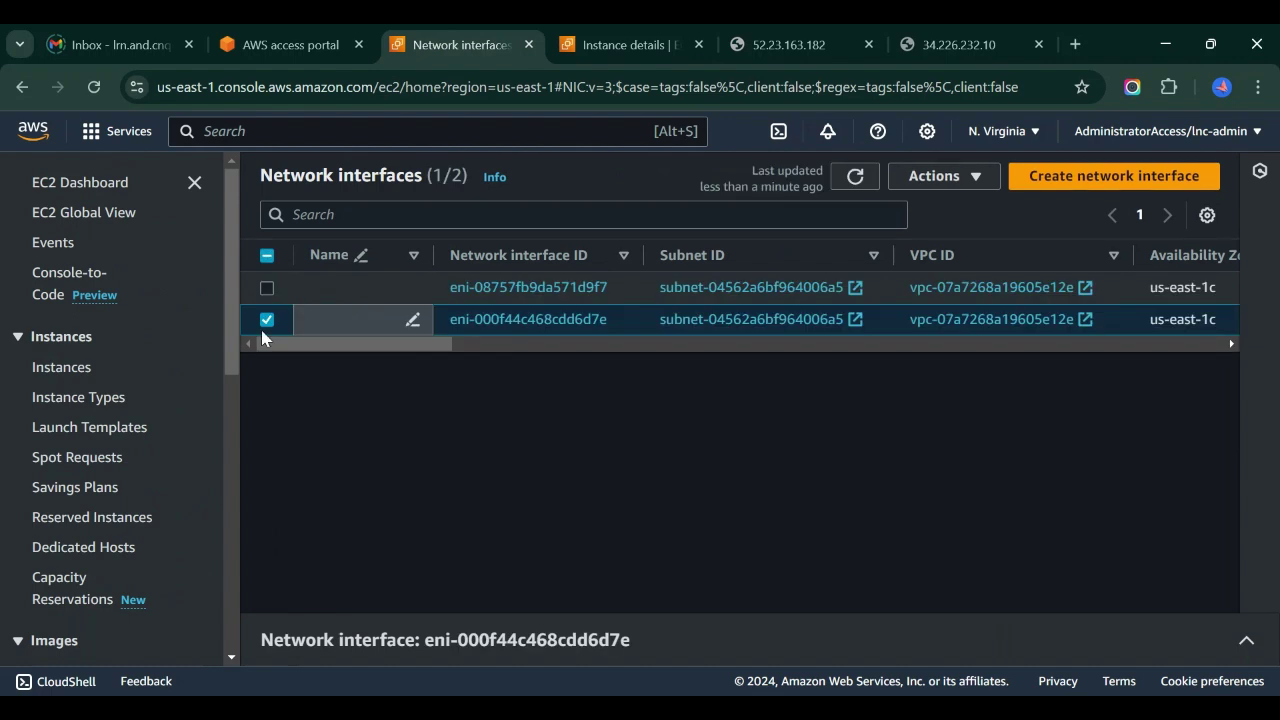
{"action": "mouse_move", "coordinate": [382, 360]}
{"action": "left_mouse_down"}
{"action": "mouse_move", "coordinate": [971, 355]}
{"action": "mouse_move", "coordinate": [532, 378]}
{"action": "mouse_move", "coordinate": [614, 351]}
{"action": "mouse_move", "coordinate": [943, 346]}
{"action": "mouse_move", "coordinate": [591, 366]}
{"action": "mouse_move", "coordinate": [357, 355]}
{"action": "left_mouse_up"}
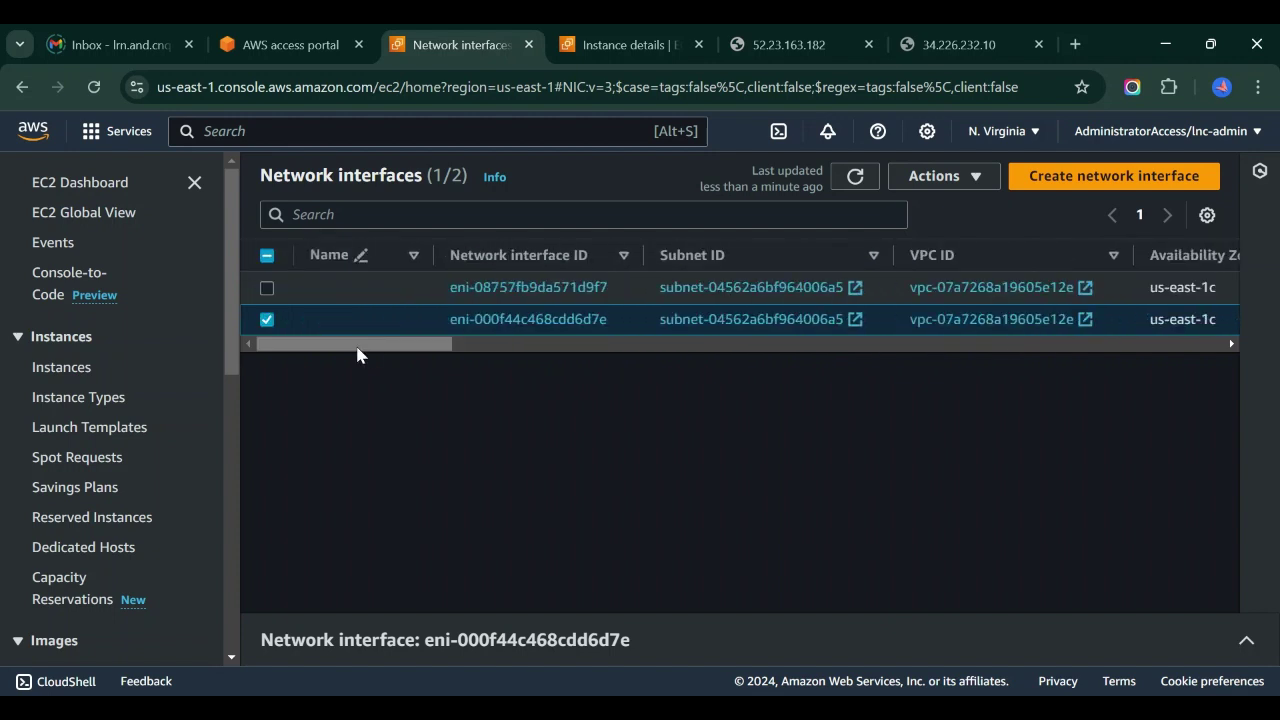
{"action": "left_click", "coordinate": [268, 289]}
{"action": "left_click", "coordinate": [270, 320]}
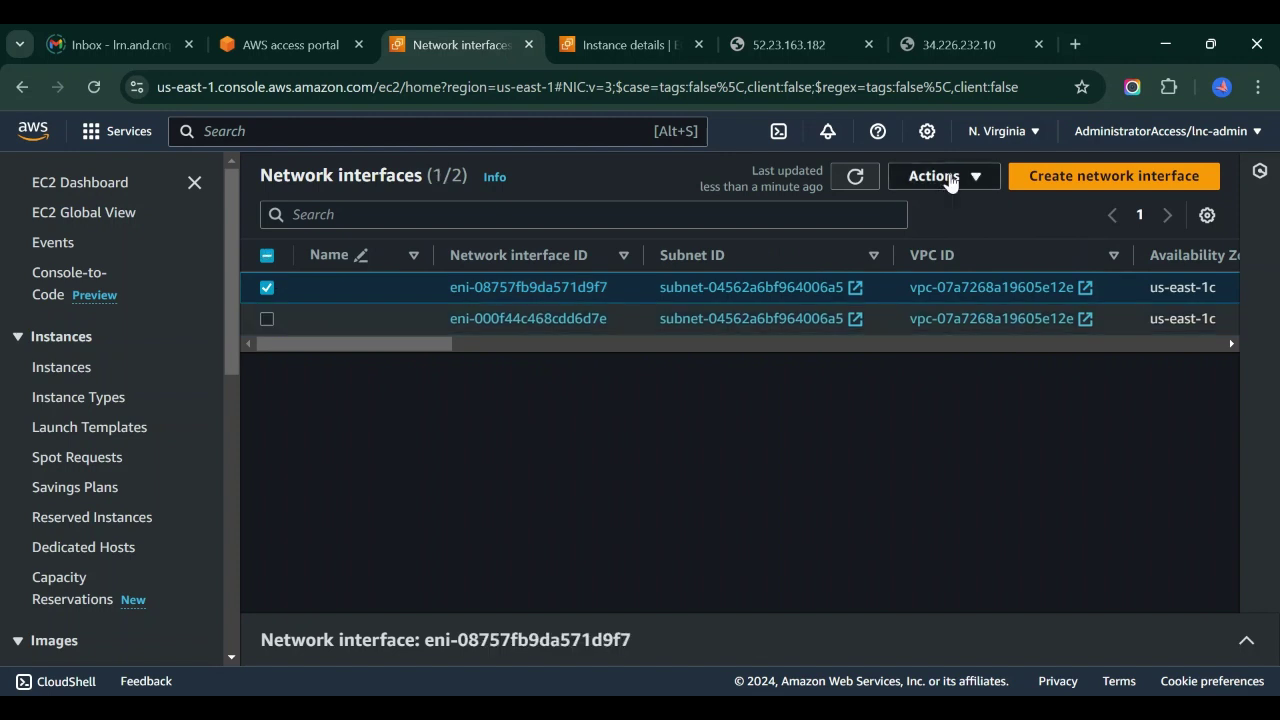
{"action": "left_click", "coordinate": [948, 178]}
{"action": "left_click", "coordinate": [965, 298]}
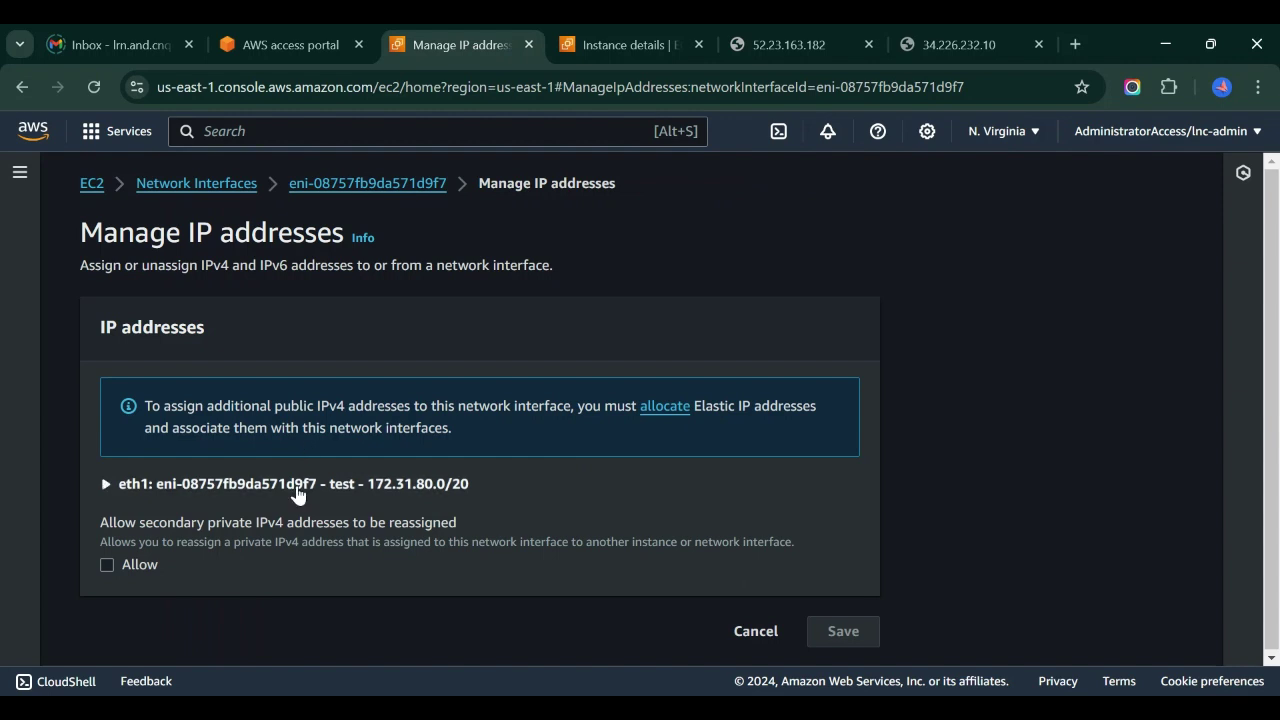
{"action": "left_click", "coordinate": [295, 489]}
{"action": "scroll", "coordinate": [297, 494], "scroll_direction": "down", "scroll_amount": 2}
{"action": "scroll", "coordinate": [297, 494], "scroll_direction": "down", "scroll_amount": 2}
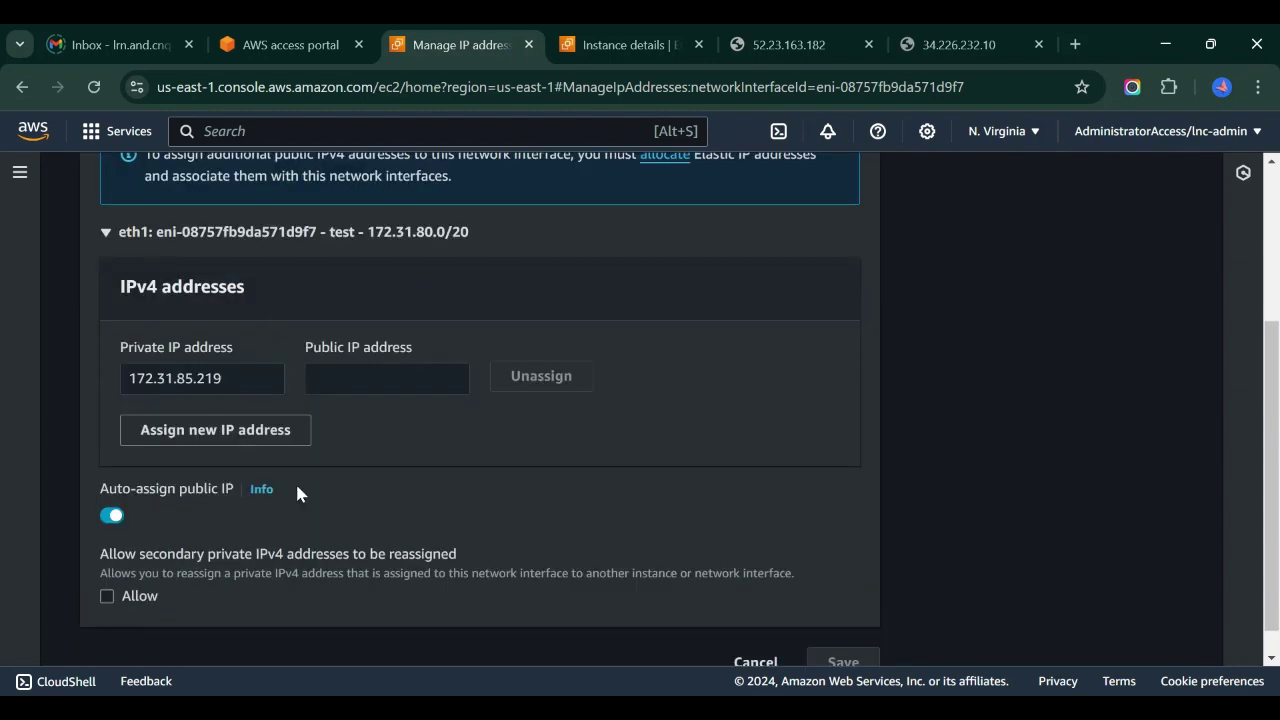
Step: Assign 172.31.85.220 as an additional private IP address on eth1, then save and confirm the change
{"action": "left_click", "coordinate": [198, 432]}
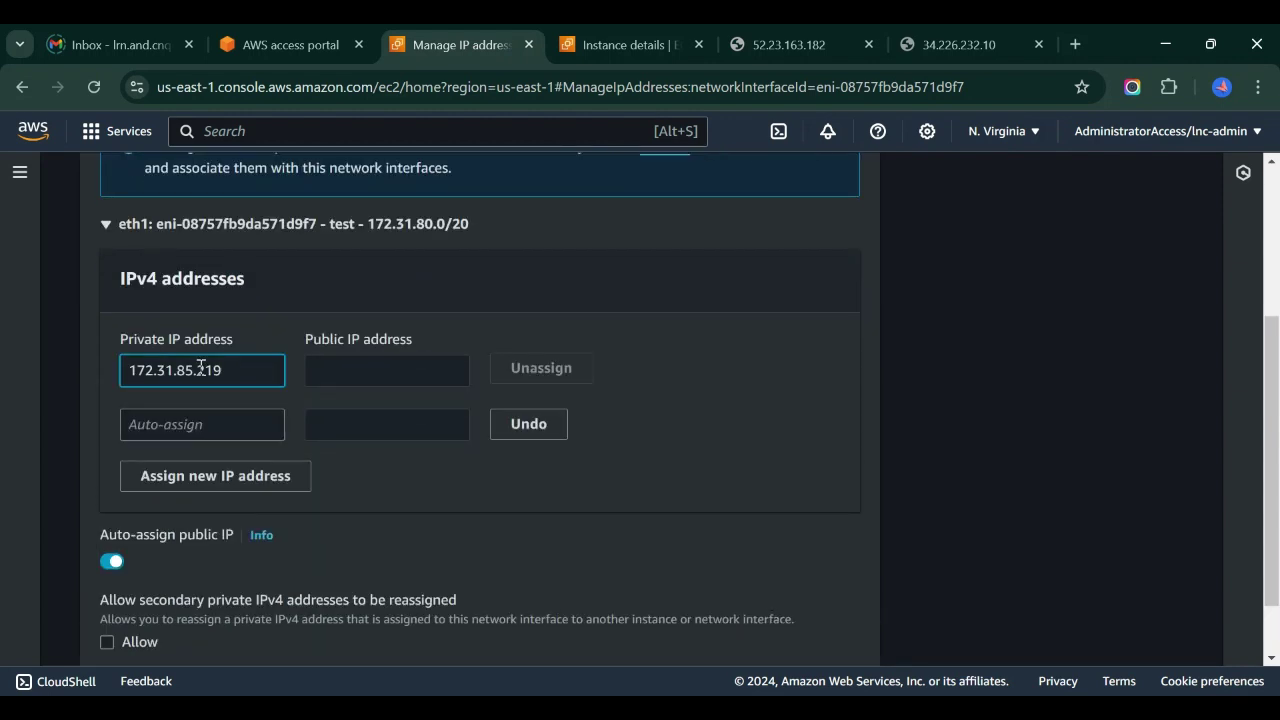
{"action": "left_click", "coordinate": [167, 421]}
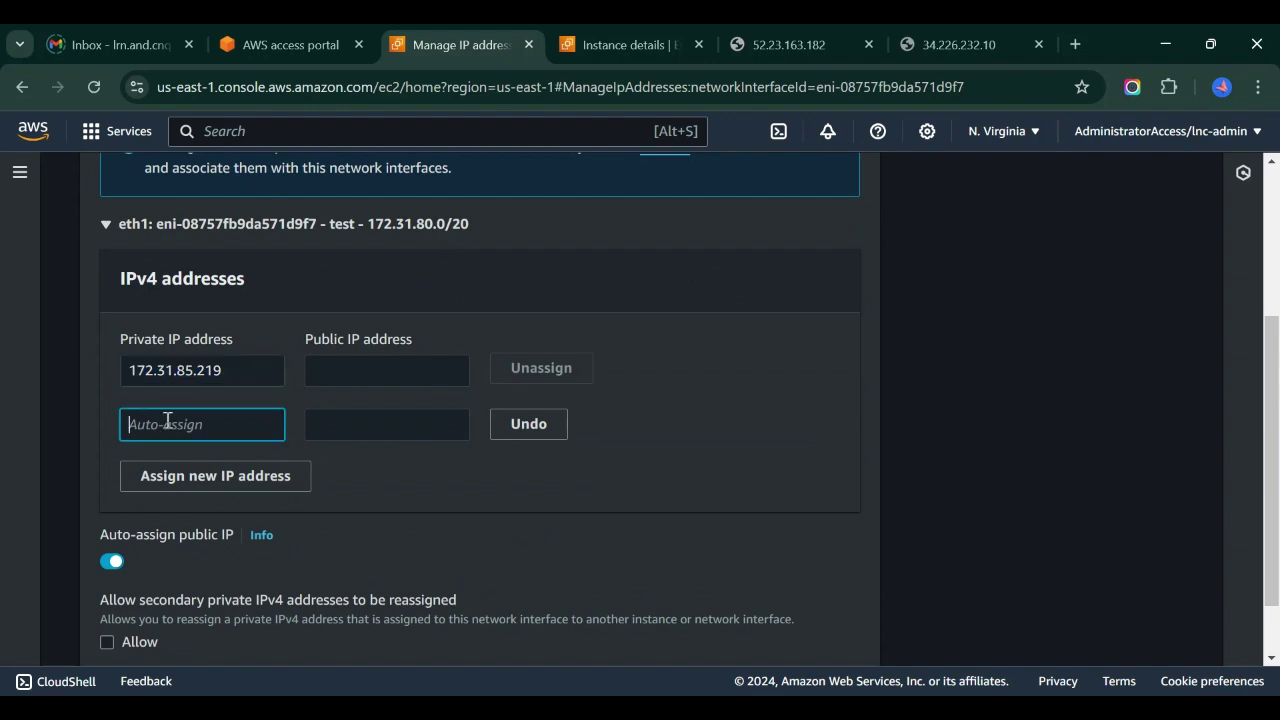
{"action": "type", "text": "172.31.85.219"}
{"action": "key", "text": "BackSpace"}
{"action": "key", "text": "BackSpace"}
{"action": "type", "text": "20"}
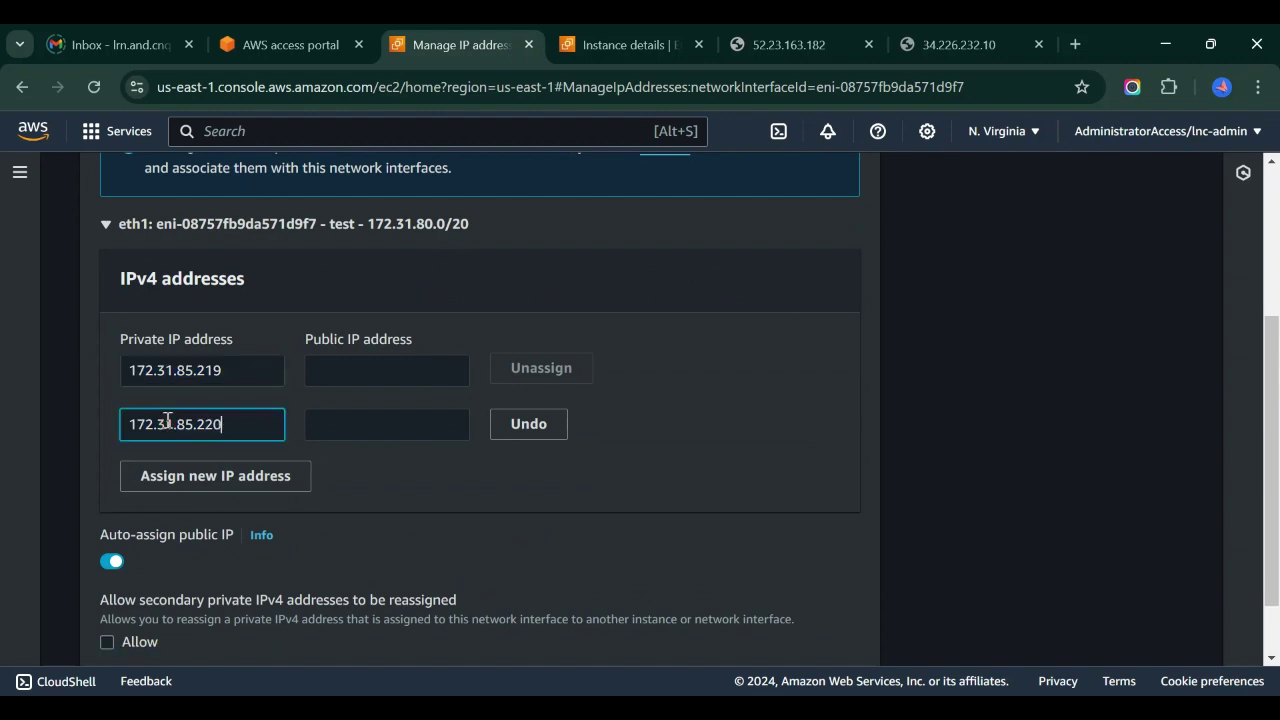
{"action": "left_click", "coordinate": [696, 473]}
{"action": "scroll", "coordinate": [696, 473], "scroll_direction": "down", "scroll_amount": 1}
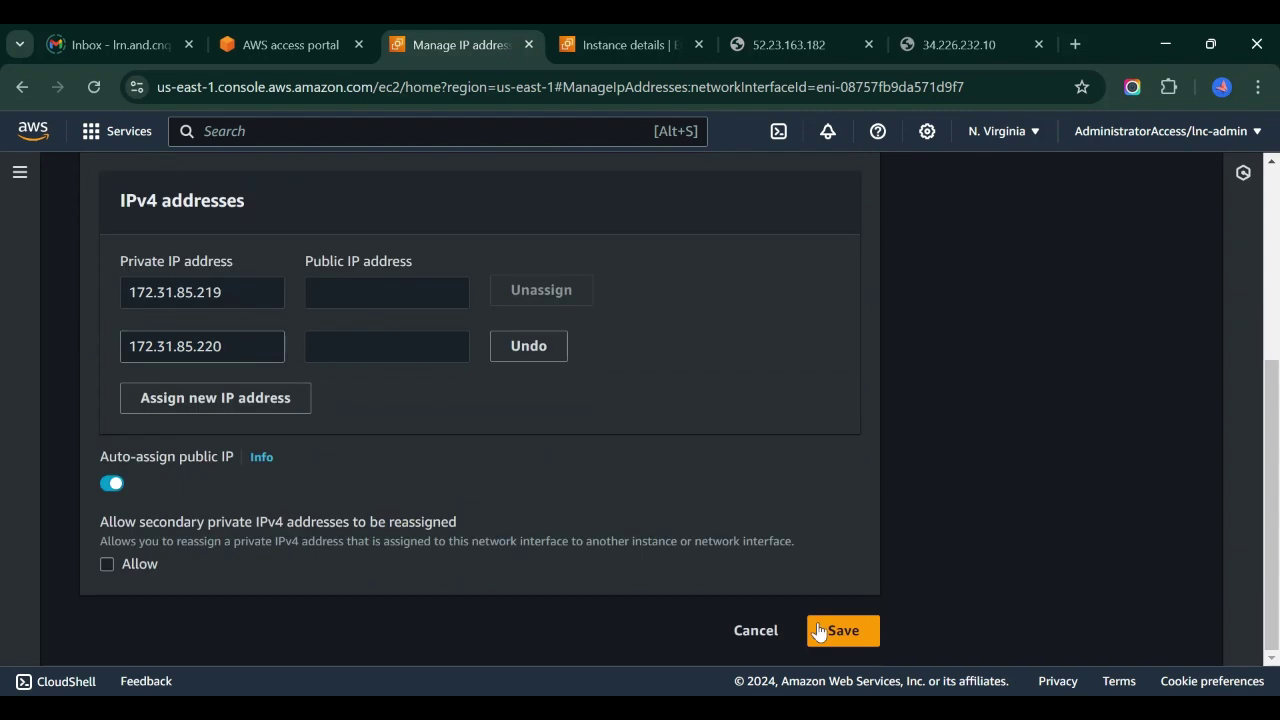
{"action": "left_click", "coordinate": [818, 630]}
{"action": "left_click", "coordinate": [889, 492]}
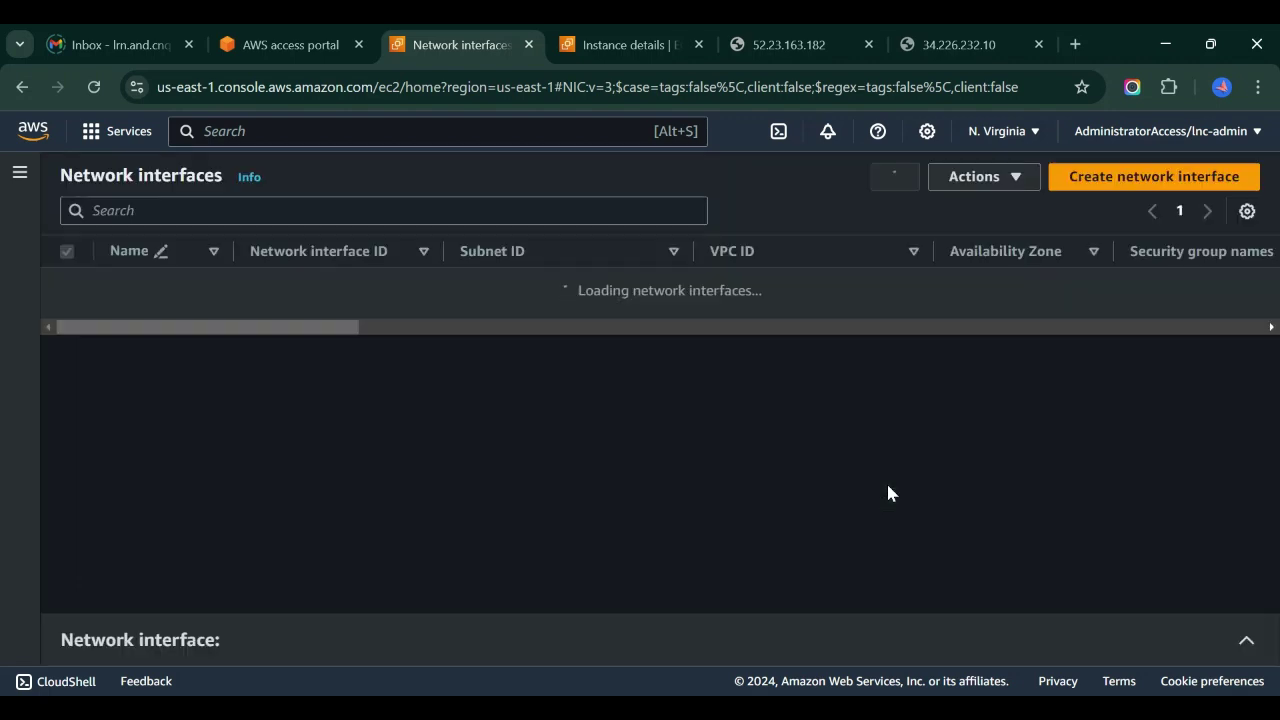
Step: Check the secondary private IPv4 addresses in the network interfaces list and in the webserver instance's refreshed networking details and summary
{"action": "left_click_drag", "start_coordinate": [337, 331], "coordinate": [906, 323]}
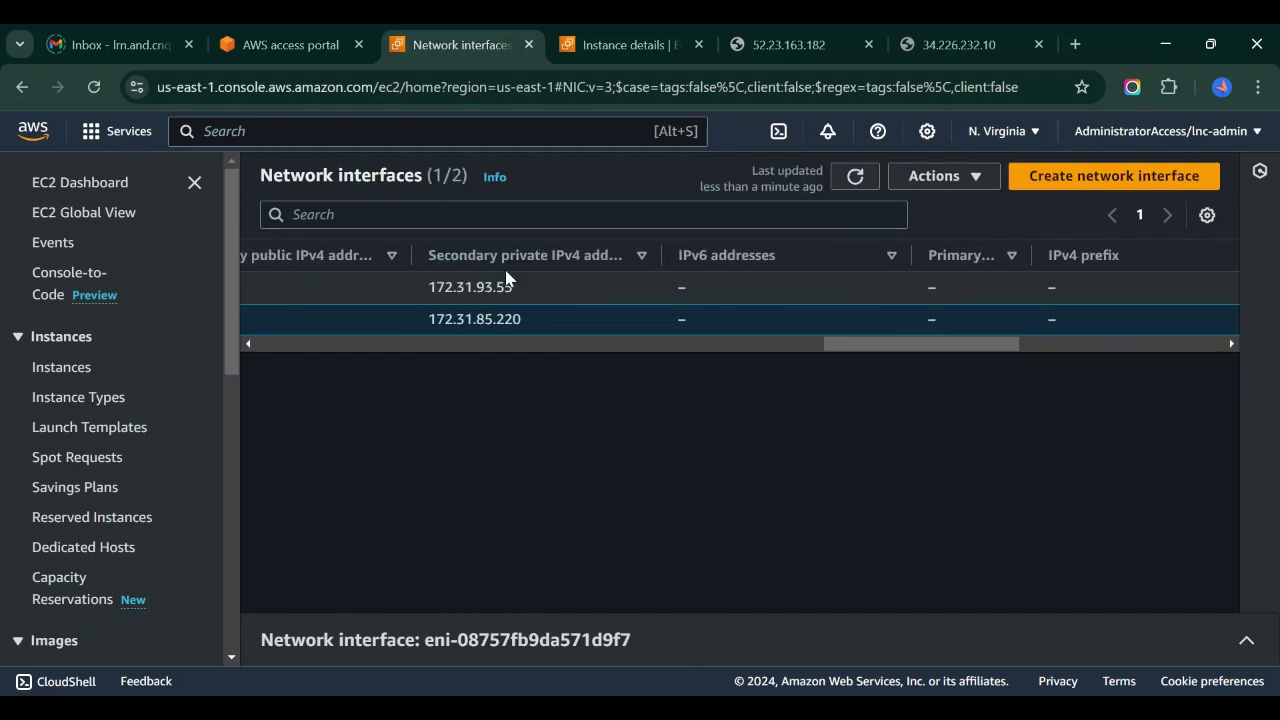
{"action": "key", "text": "ctrl+Tab"}
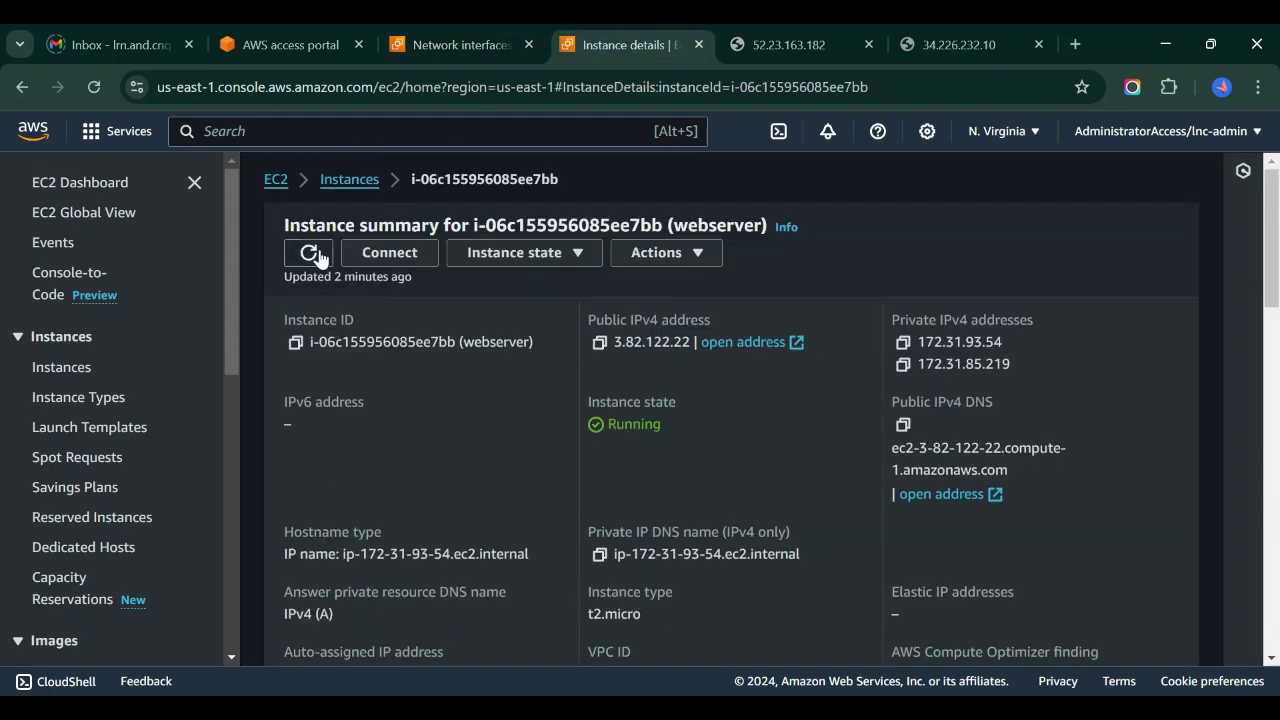
{"action": "scroll", "coordinate": [857, 518], "scroll_direction": "down", "scroll_amount": 4}
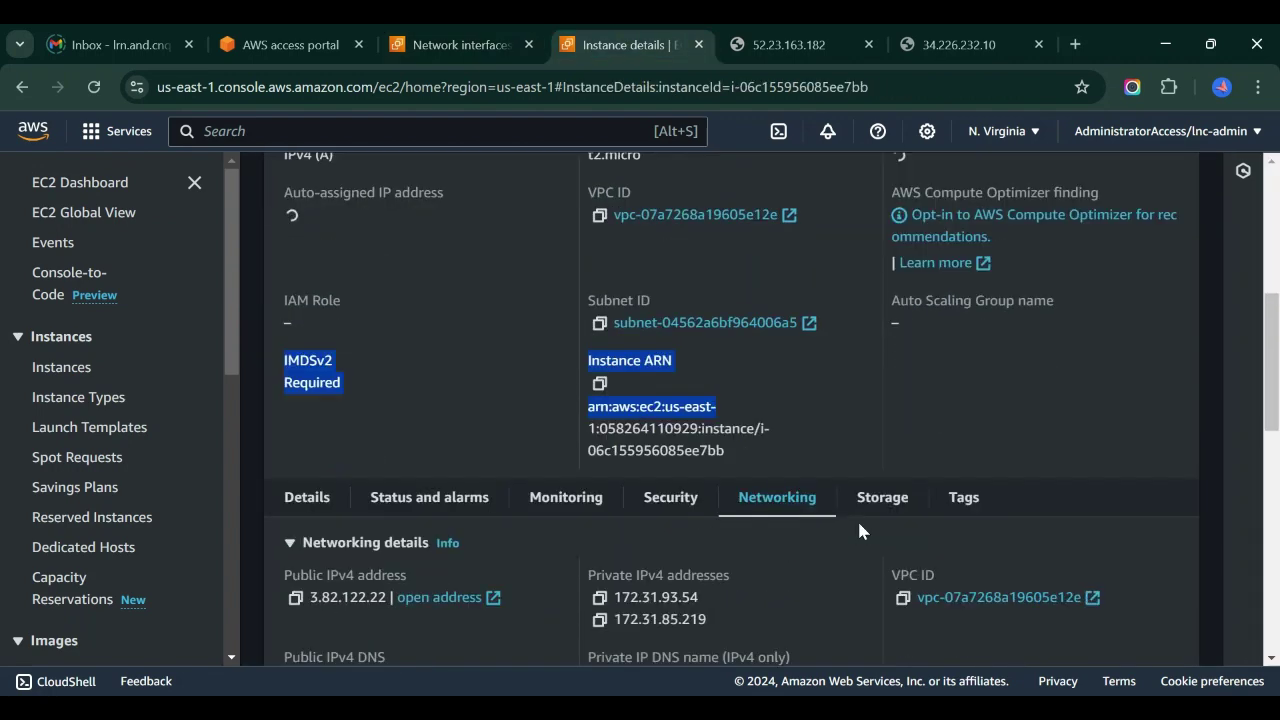
{"action": "scroll", "coordinate": [857, 518], "scroll_direction": "up", "scroll_amount": 2}
{"action": "scroll", "coordinate": [827, 499], "scroll_direction": "down", "scroll_amount": 4}
{"action": "scroll", "coordinate": [828, 506], "scroll_direction": "down", "scroll_amount": 2}
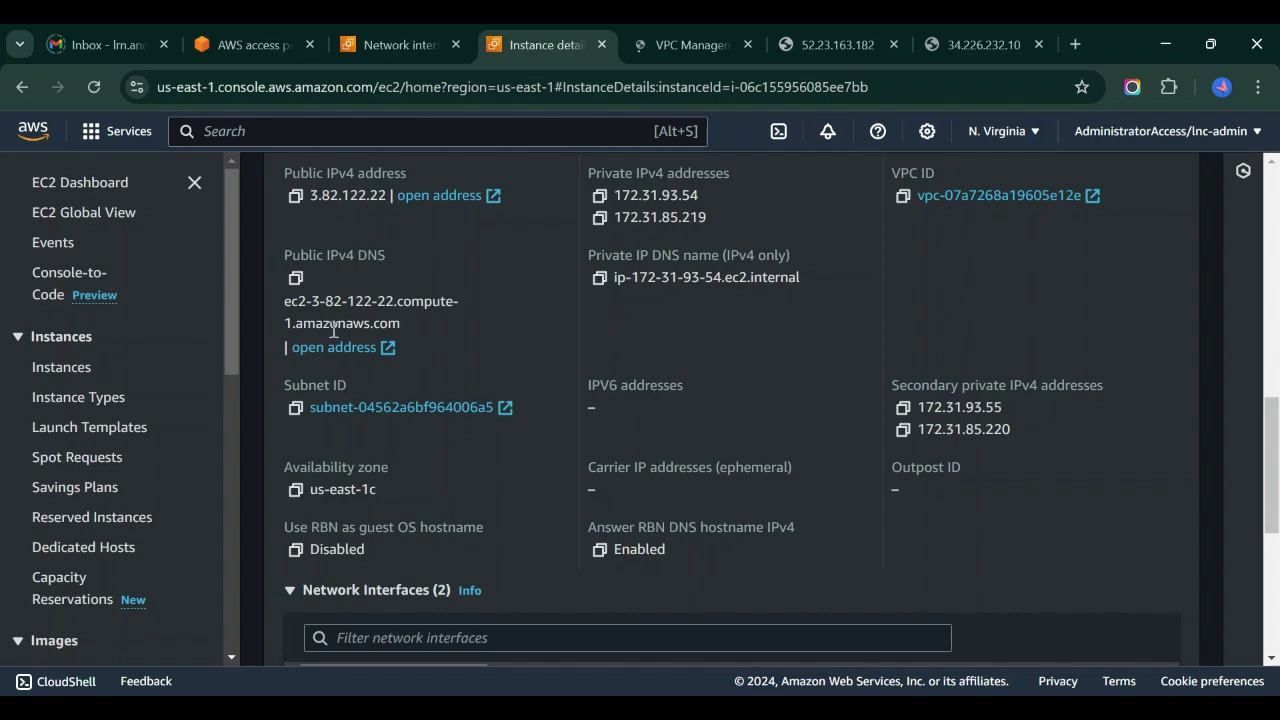
{"action": "scroll", "coordinate": [247, 316], "scroll_direction": "up", "scroll_amount": 10}
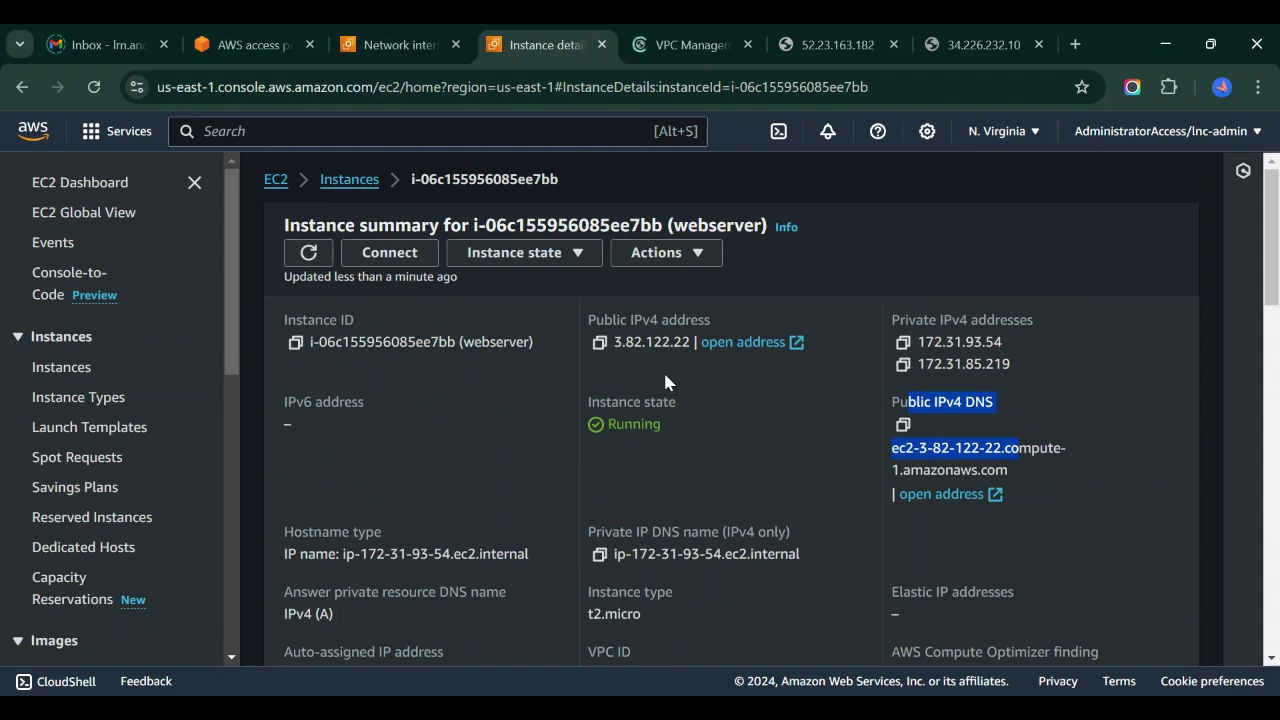
{"action": "left_click", "coordinate": [1026, 441]}
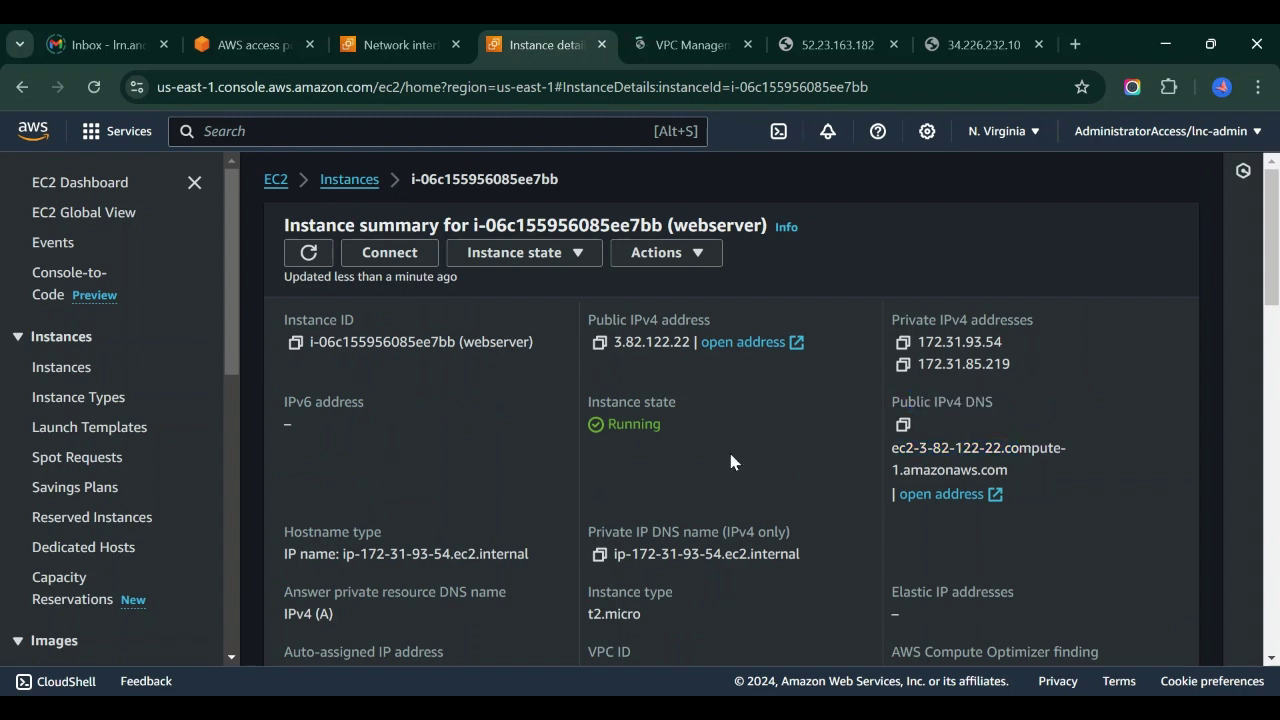